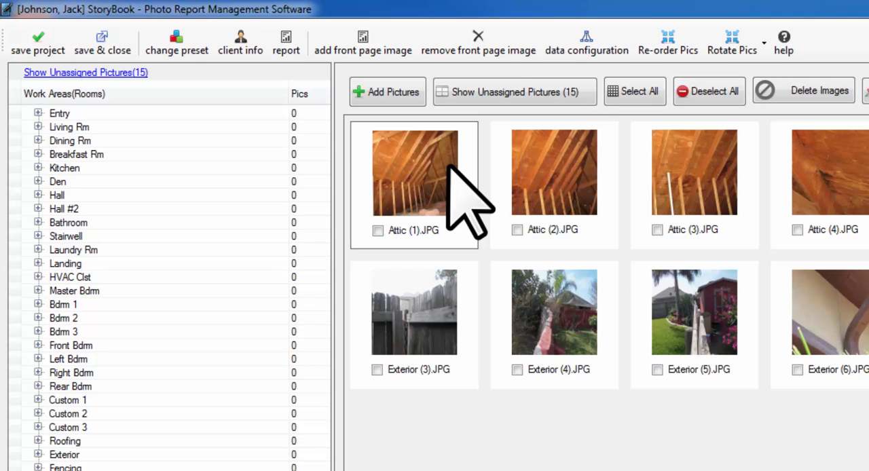
# - Expand the Entry work area, assign Attic (1).JPG and Attic (2).JPG to its General View, and open General View
pyautogui.click(38, 114)
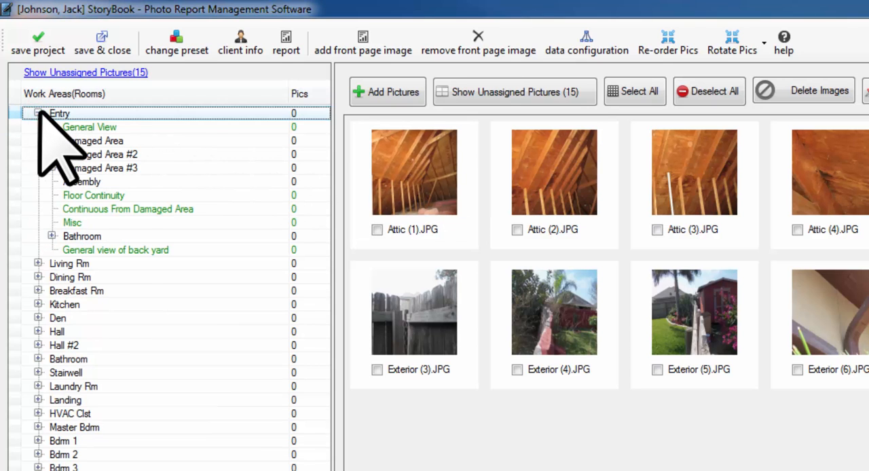
pyautogui.click(415, 178)
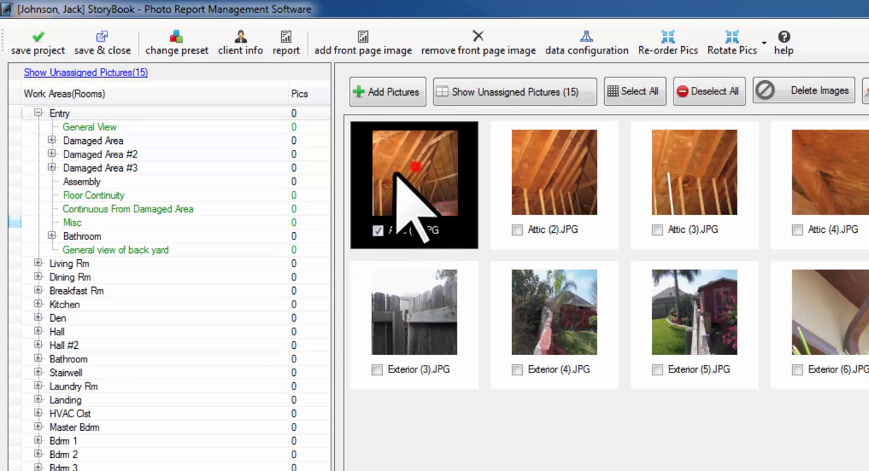
pyautogui.moveTo(397, 174); pyautogui.dragTo(95, 127)
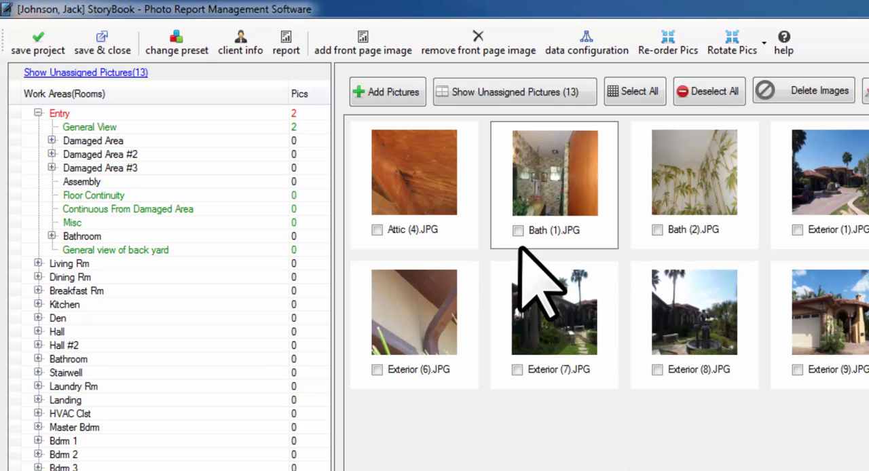
pyautogui.click(95, 128)
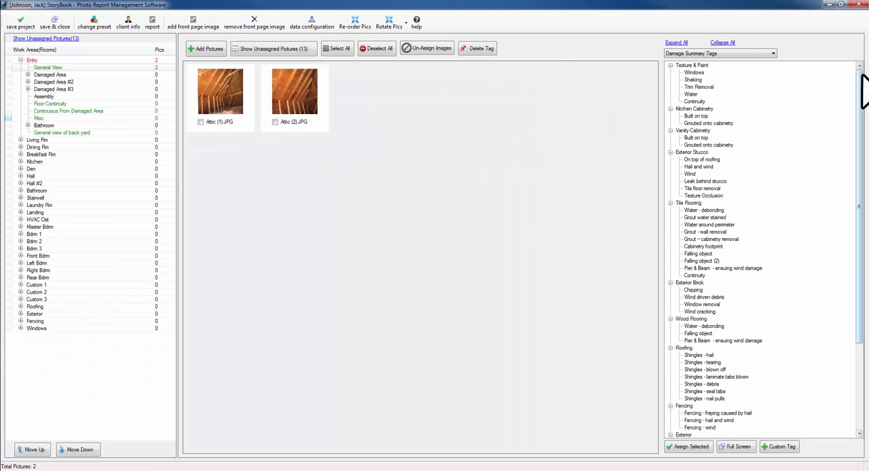
# - Collapse the damage summary tags, look into Vanity Cabinetry, Tile Flooring and Roofing individually, and expand all categories again
pyautogui.moveTo(859, 74)
pyautogui.mouseDown()
pyautogui.moveTo(858, 185)
pyautogui.moveTo(857, 69)
pyautogui.mouseUp()
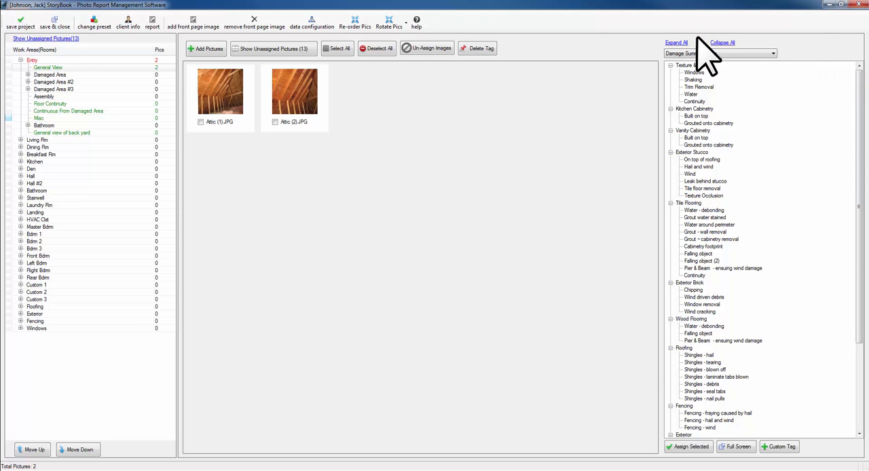
pyautogui.click(722, 43)
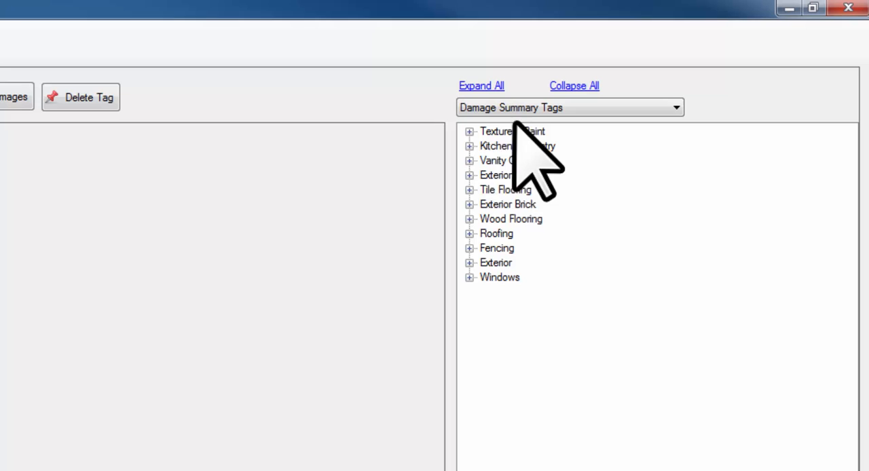
pyautogui.click(469, 160)
pyautogui.click(470, 219)
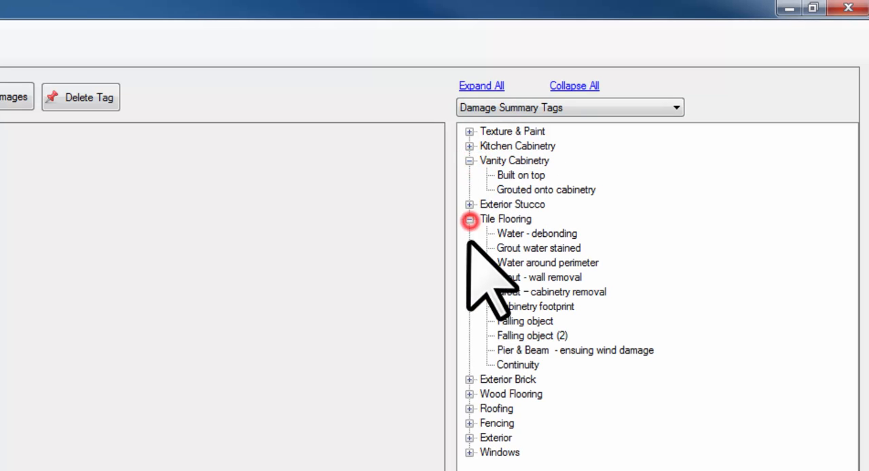
pyautogui.click(469, 408)
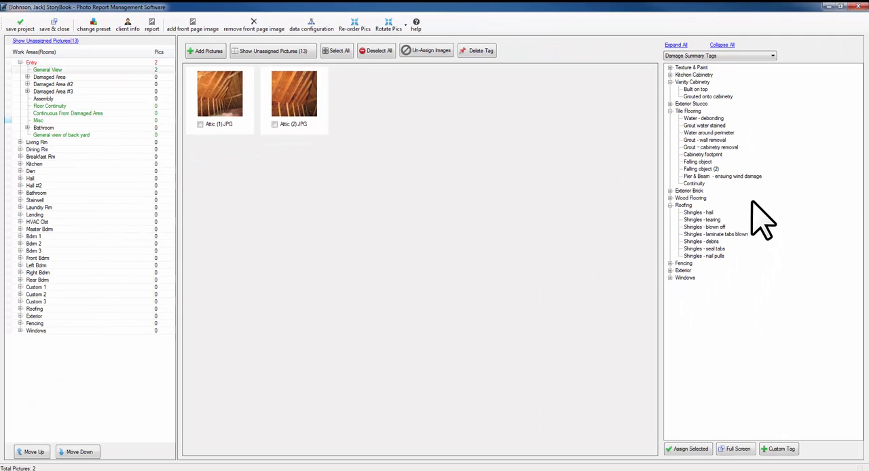
pyautogui.click(679, 45)
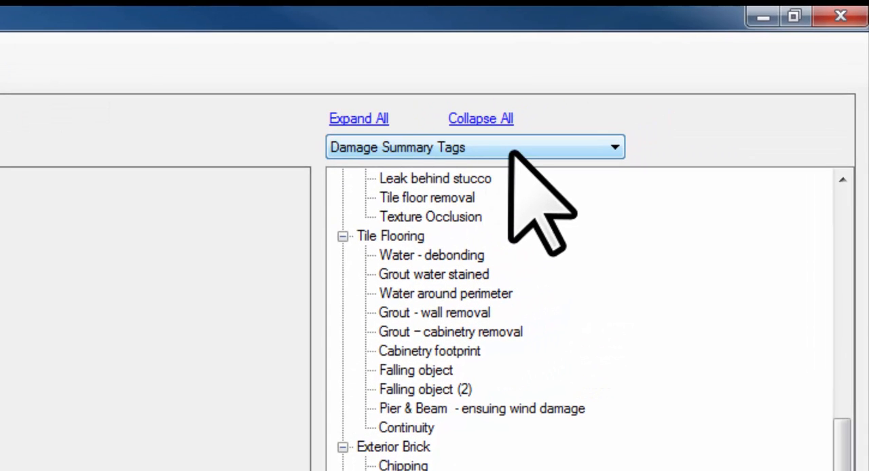
# - Preview the Roofing, Interior and General tag lists, and set the tag list to Interior
pyautogui.click(510, 149)
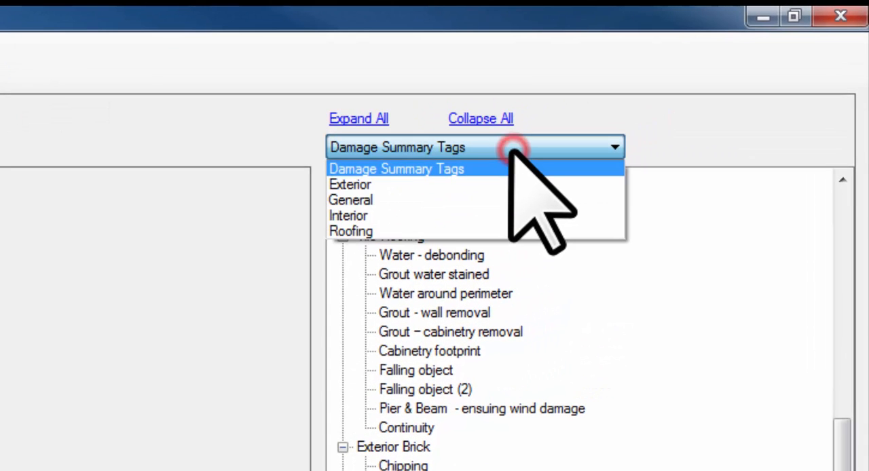
pyautogui.click(406, 230)
pyautogui.click(424, 147)
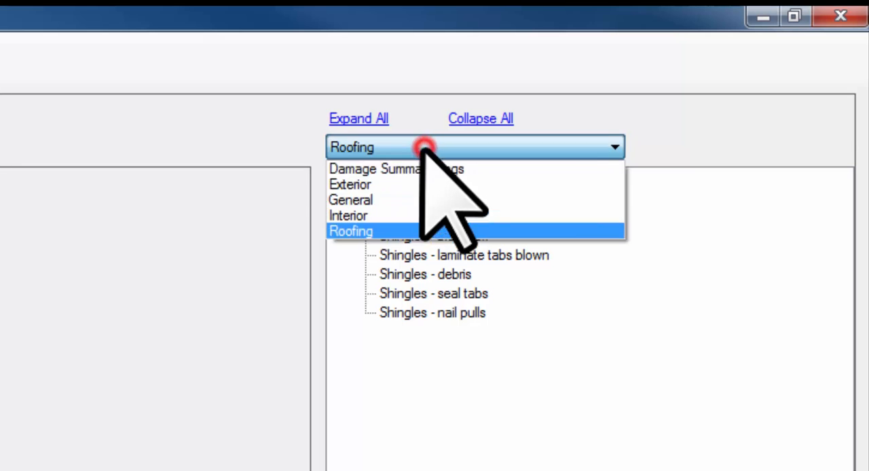
pyautogui.click(388, 216)
pyautogui.click(427, 147)
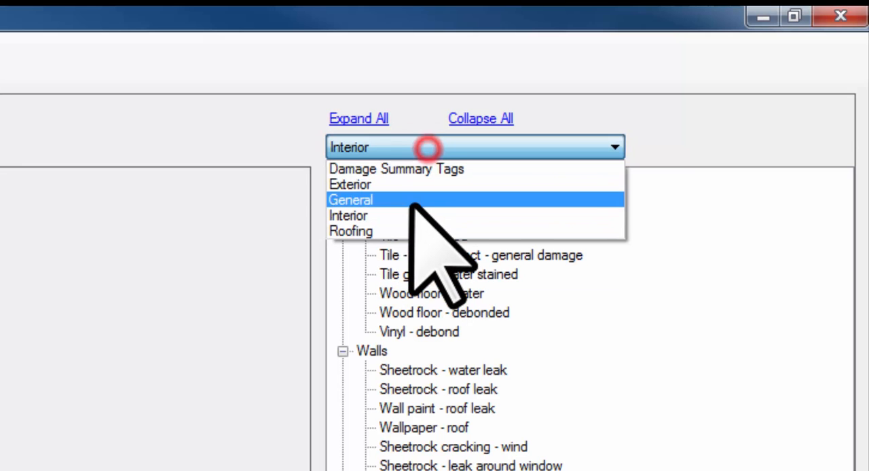
pyautogui.click(413, 199)
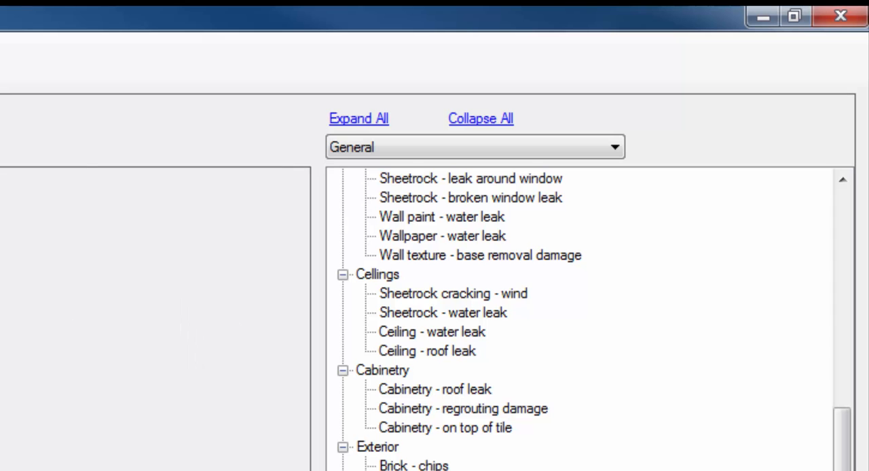
pyautogui.click(344, 136)
pyautogui.click(359, 215)
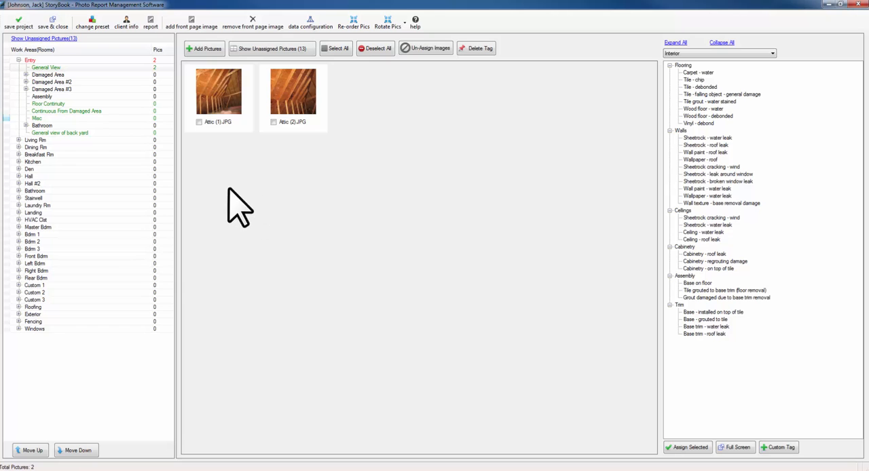
# - Assign the Tile - chip and Tile - debonded tags to Attic (1).JPG and review its tag details
pyautogui.moveTo(227, 188); pyautogui.dragTo(211, 102)
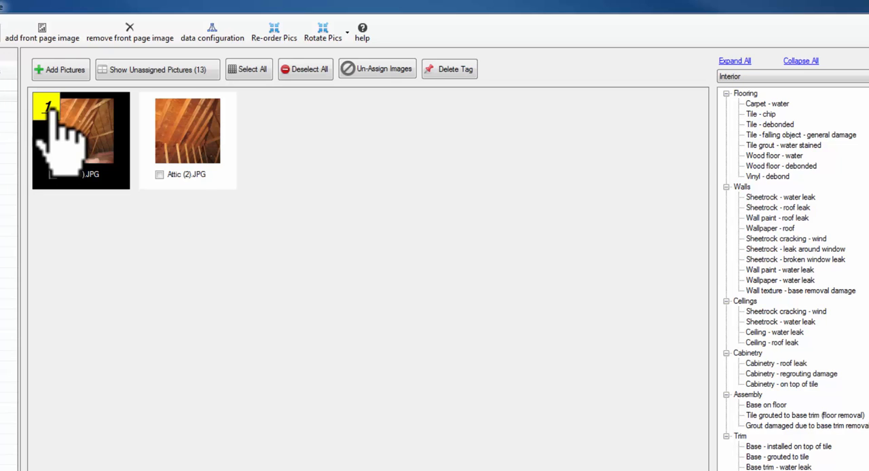
pyautogui.click(786, 125)
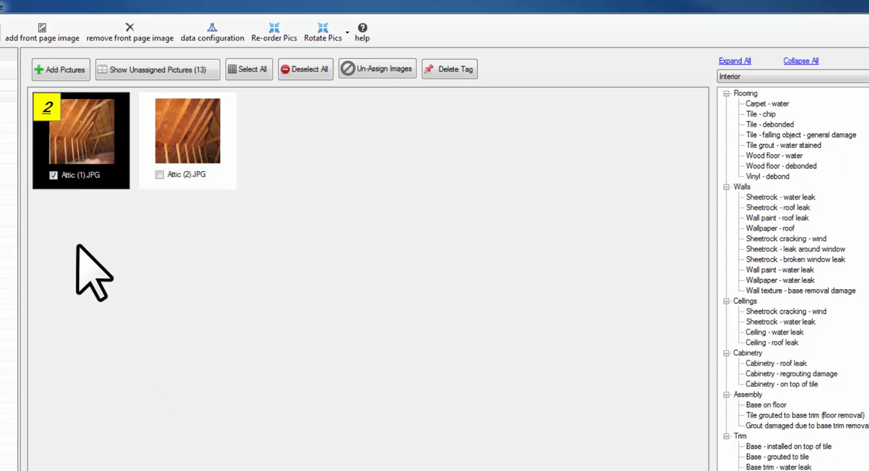
pyautogui.click(47, 104)
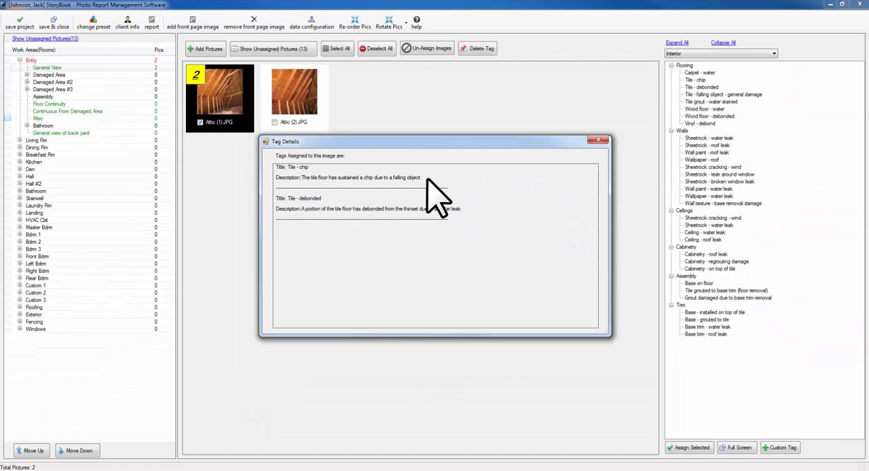
pyautogui.click(602, 140)
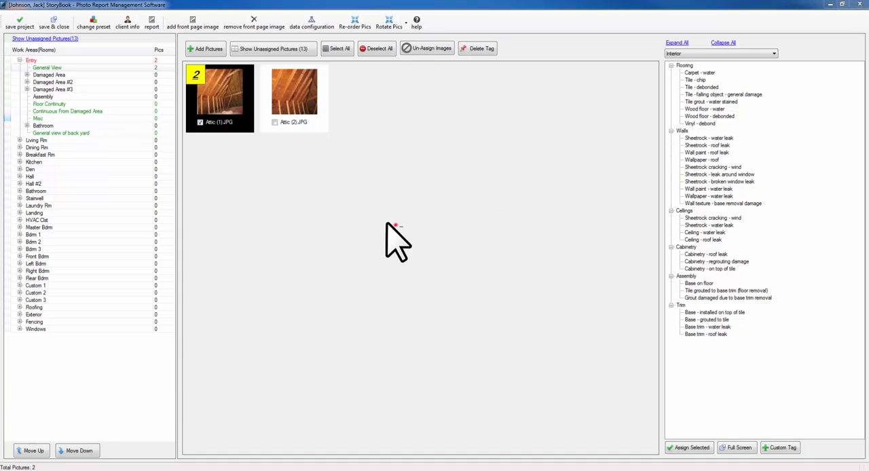
# - Assign the Wall paint - water leak tag to both Attic (1).JPG and Attic (2).JPG, and clear the picture selection
pyautogui.moveTo(341, 193); pyautogui.dragTo(288, 88)
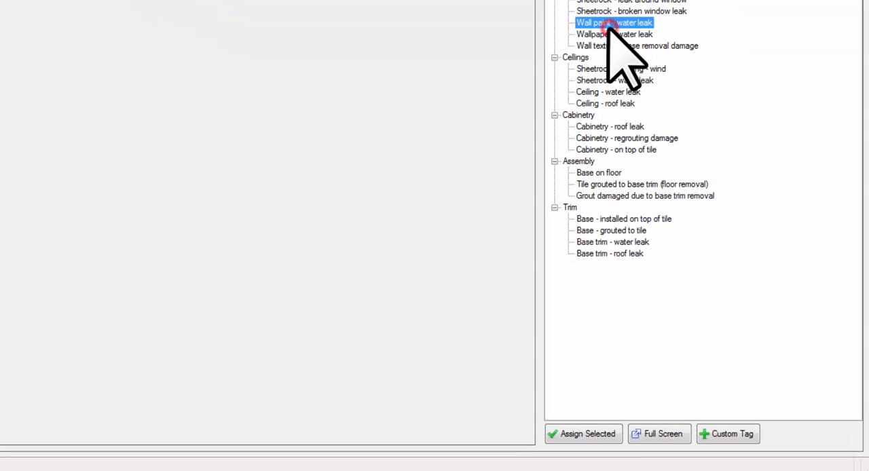
pyautogui.click(576, 438)
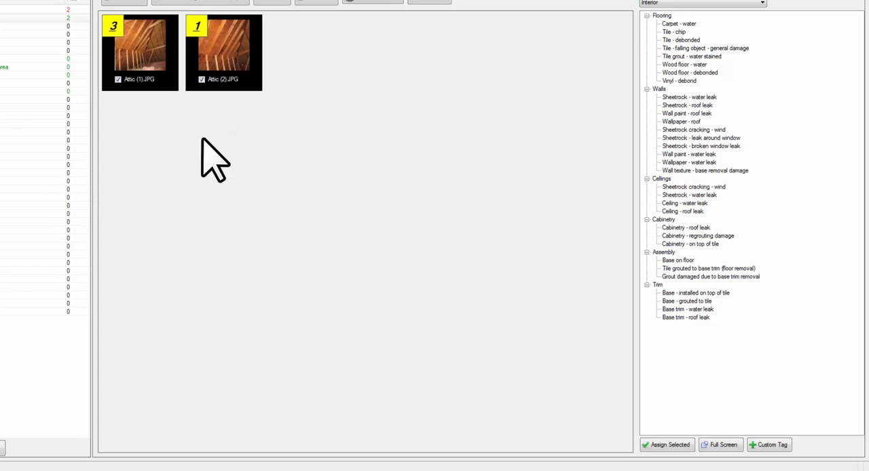
pyautogui.click(224, 227)
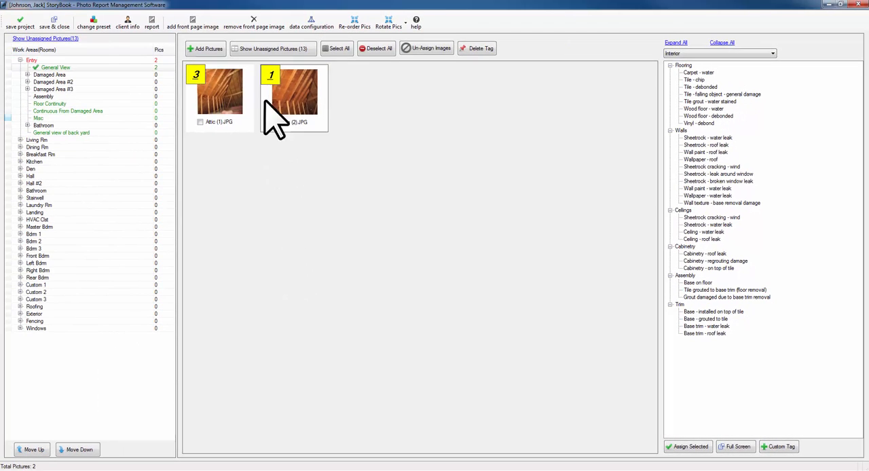
# - Assign the unassigned pictures from Attic (4).JPG through Exterior (2).JPG to Floor Continuity in the Entry work area
pyautogui.click(288, 49)
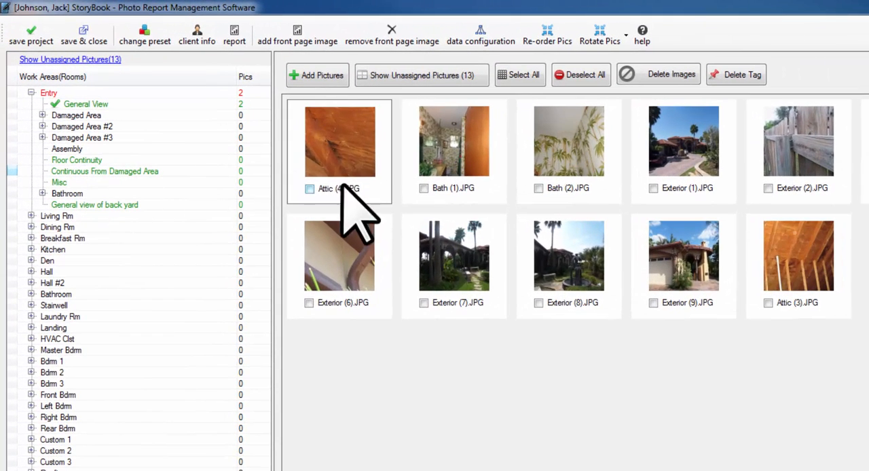
pyautogui.click(325, 170)
pyautogui.keyDown('shift'); pyautogui.click(808, 163); pyautogui.keyUp('shift')
pyautogui.moveTo(361, 169); pyautogui.dragTo(81, 160)
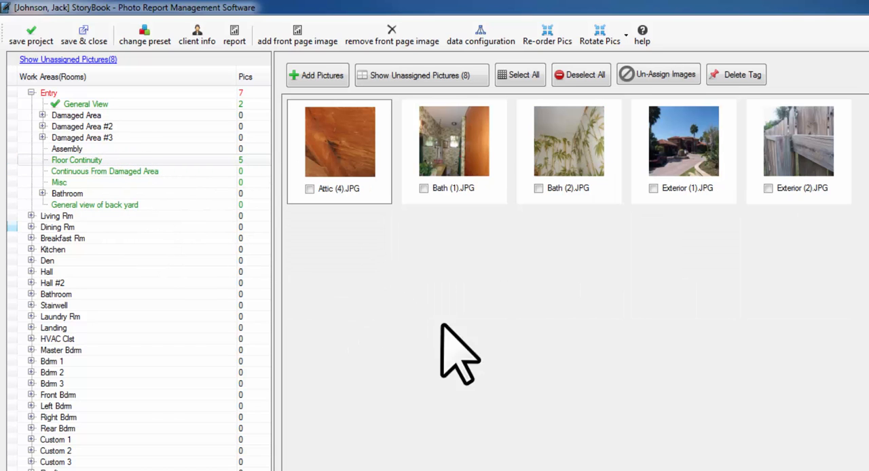
# - Open the full-screen tagging view for Floor Continuity and select all five pictures
pyautogui.click(605, 155)
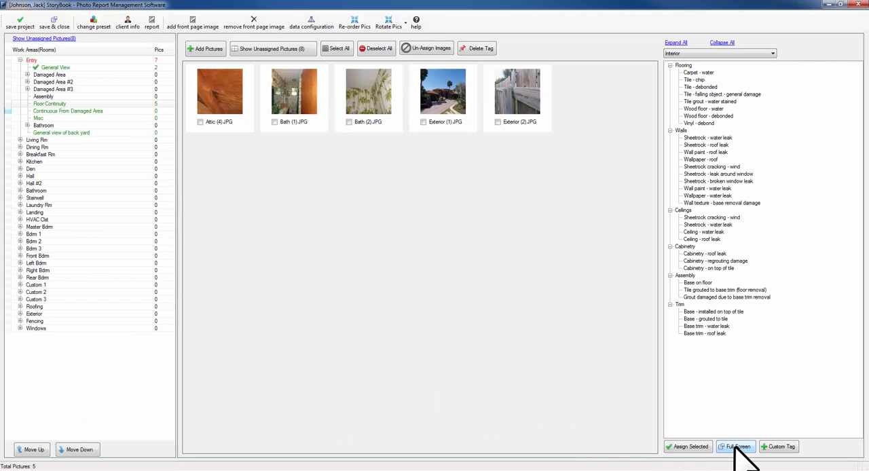
pyautogui.click(468, 397)
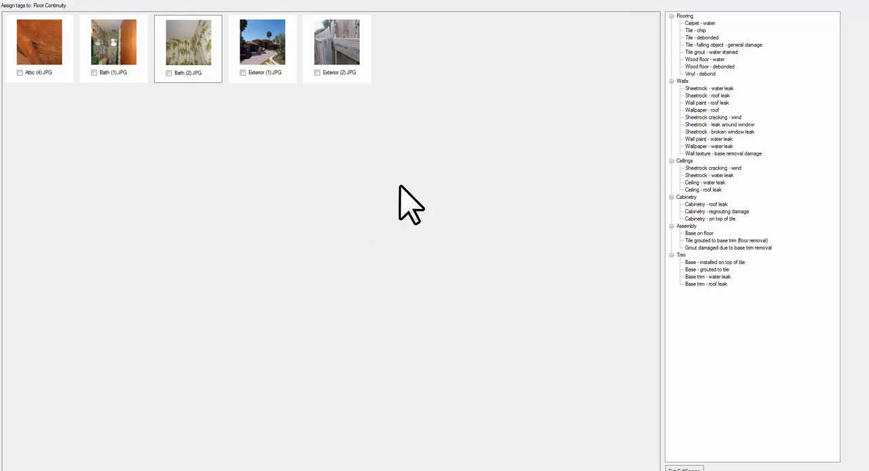
pyautogui.press('Left')
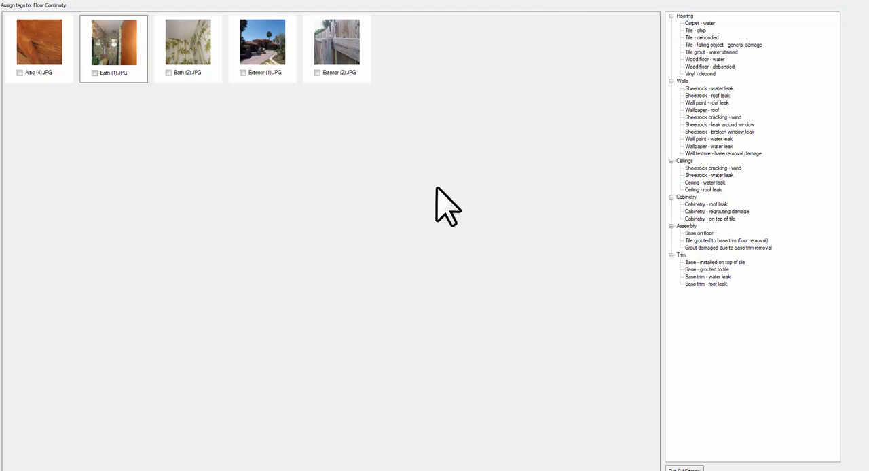
pyautogui.moveTo(437, 186); pyautogui.dragTo(267, 48)
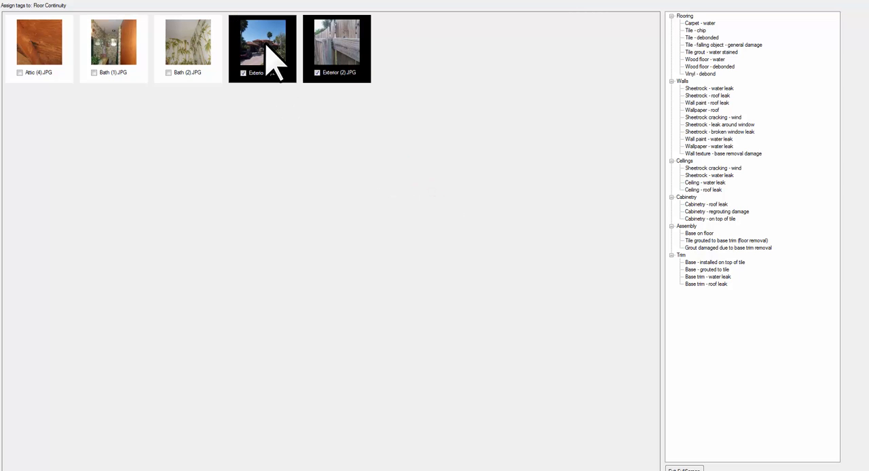
pyautogui.keyDown('ctrl'); pyautogui.click(186, 48); pyautogui.keyUp('ctrl')
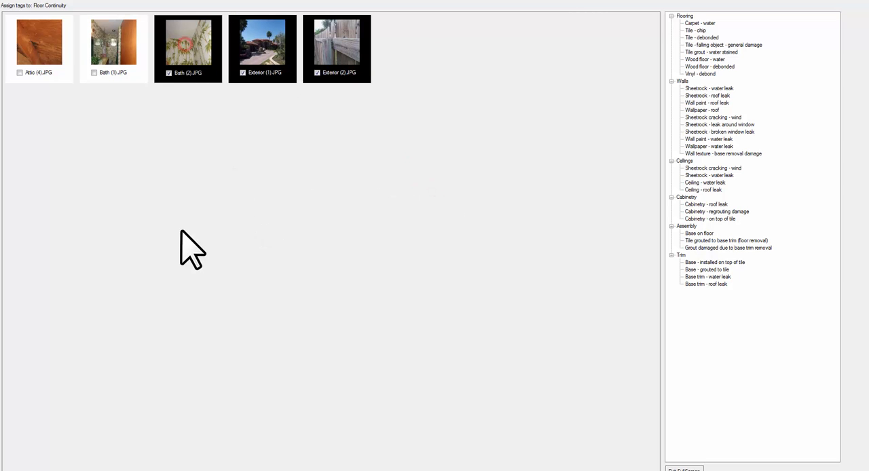
pyautogui.keyDown('shift'); pyautogui.click(50, 54); pyautogui.keyUp('shift')
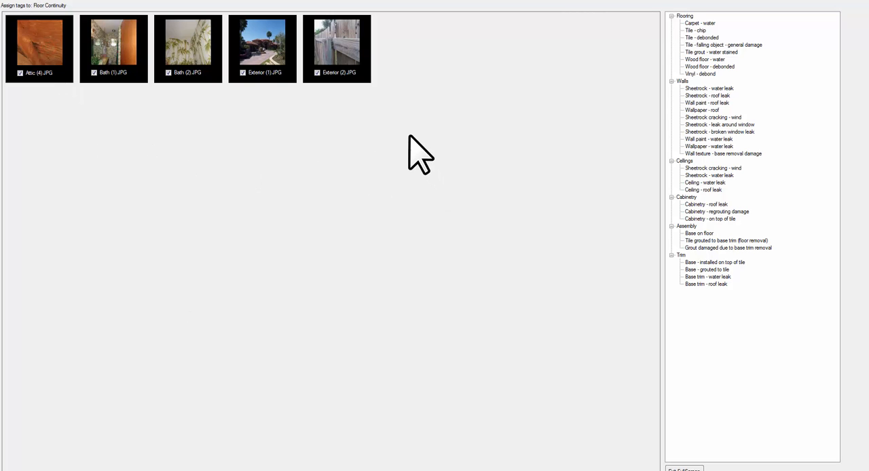
pyautogui.moveTo(405, 131); pyautogui.dragTo(56, 42)
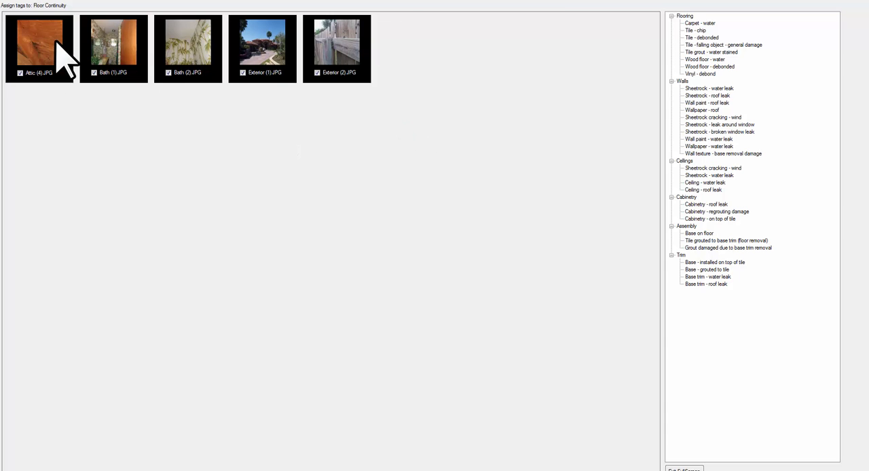
# - Assign Carpet - water, Tile - debonded, Wood floor - water and Vinyl - debond to the five selected pictures, and review the assigned tag details
pyautogui.doubleClick(704, 23)
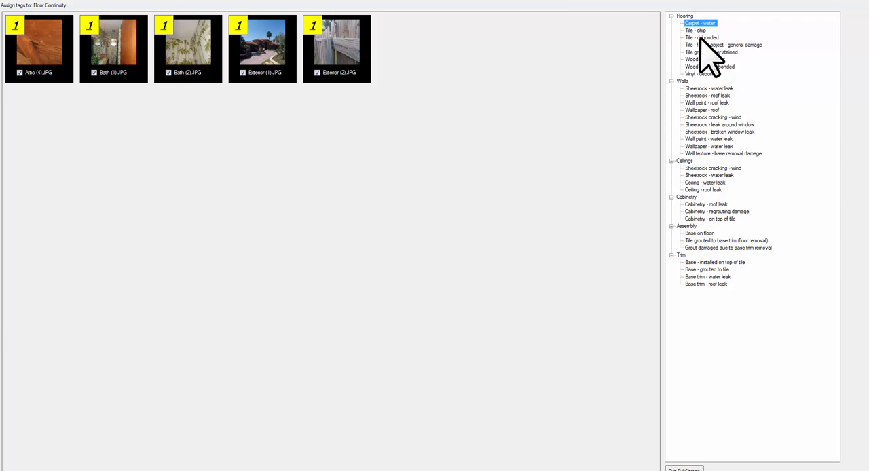
pyautogui.doubleClick(704, 37)
pyautogui.doubleClick(704, 59)
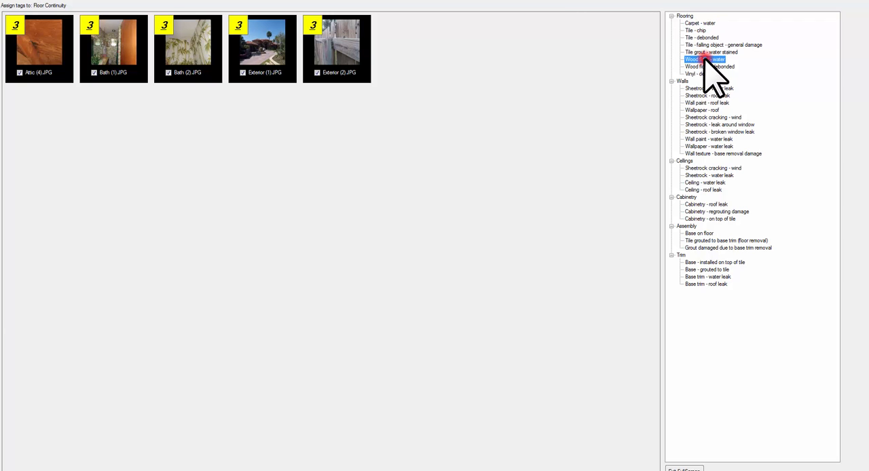
pyautogui.doubleClick(704, 68)
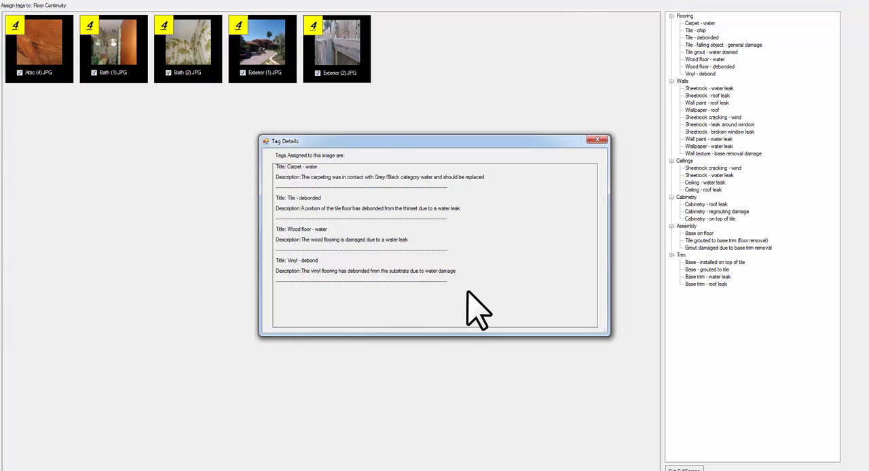
pyautogui.click(596, 139)
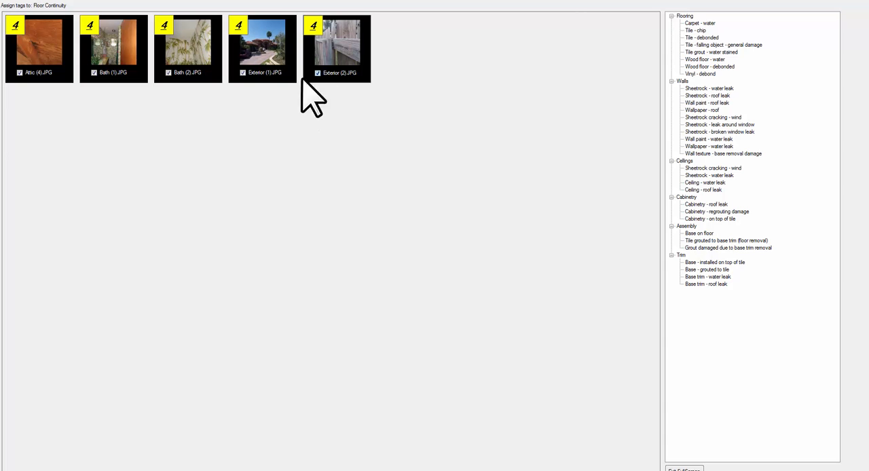
# - Deselect Exterior (2).JPG and Exterior (1).JPG while keeping the other three pictures selected
pyautogui.click(326, 63)
pyautogui.click(264, 59)
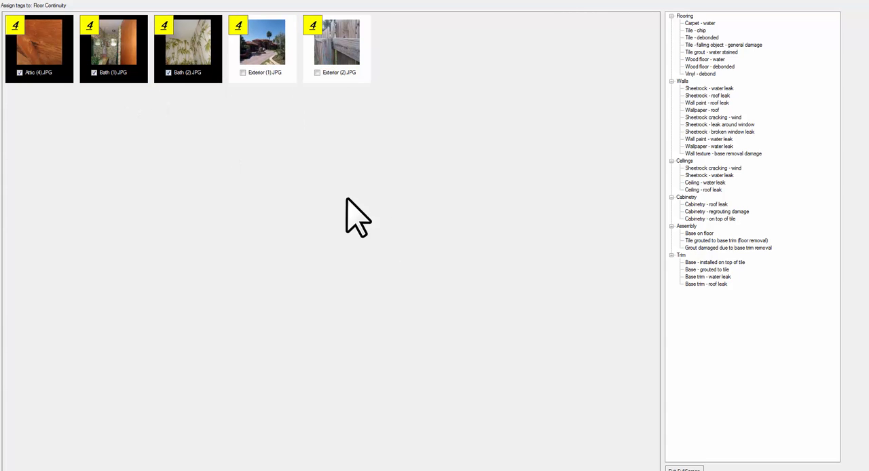
# - Assign Ceiling - water leak and Cabinetry - regrouting damage to the three selected pictures, and Grout damaged due to base trim removal to Bath (2).JPG only
pyautogui.click(705, 183)
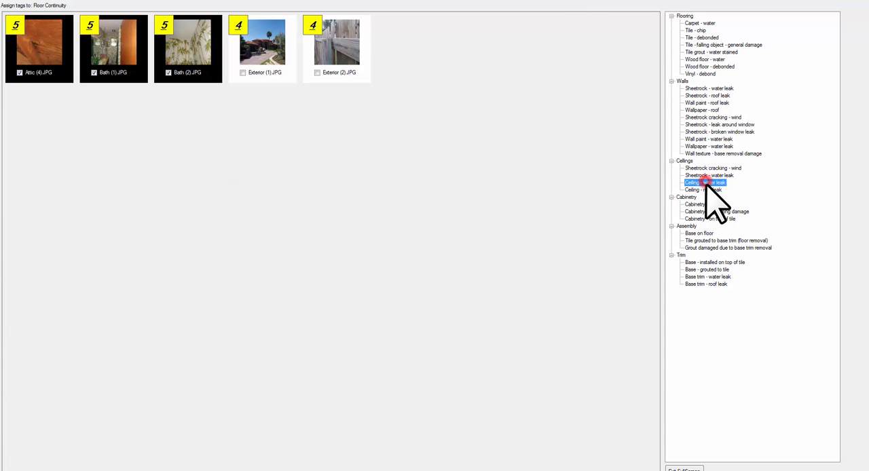
pyautogui.click(709, 211)
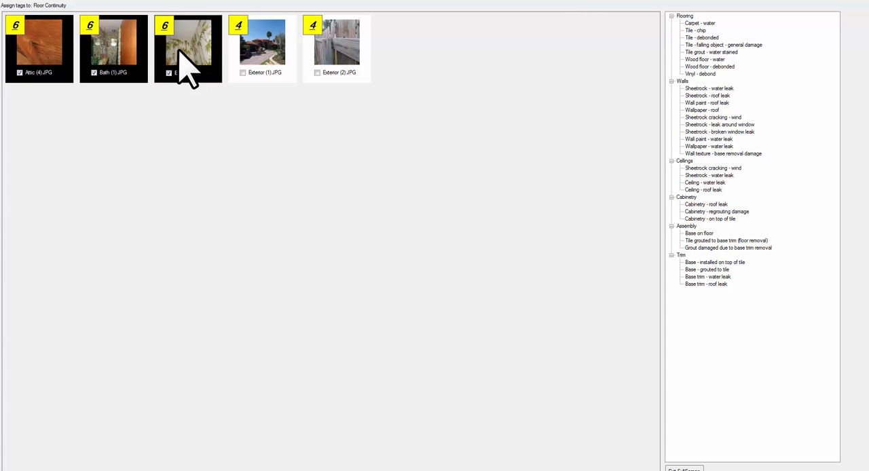
pyautogui.click(61, 51)
pyautogui.click(102, 65)
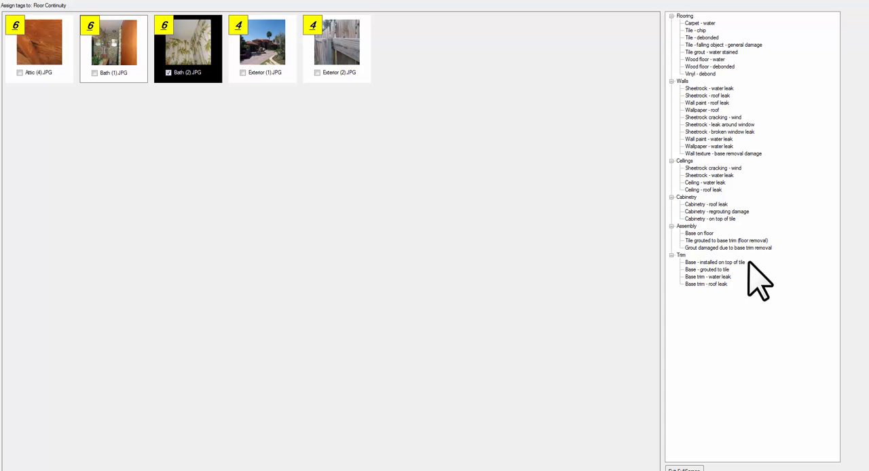
pyautogui.click(721, 247)
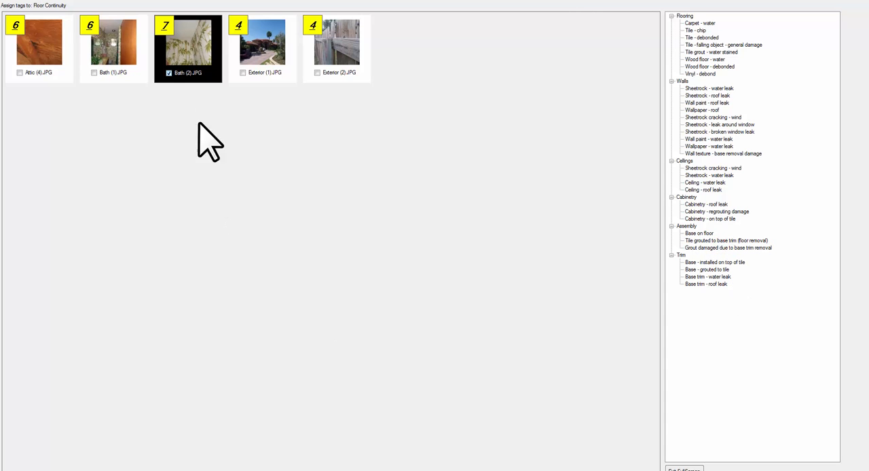
# - Review the assigned tag details of Bath (2).JPG and Exterior (2).JPG
pyautogui.doubleClick(175, 39)
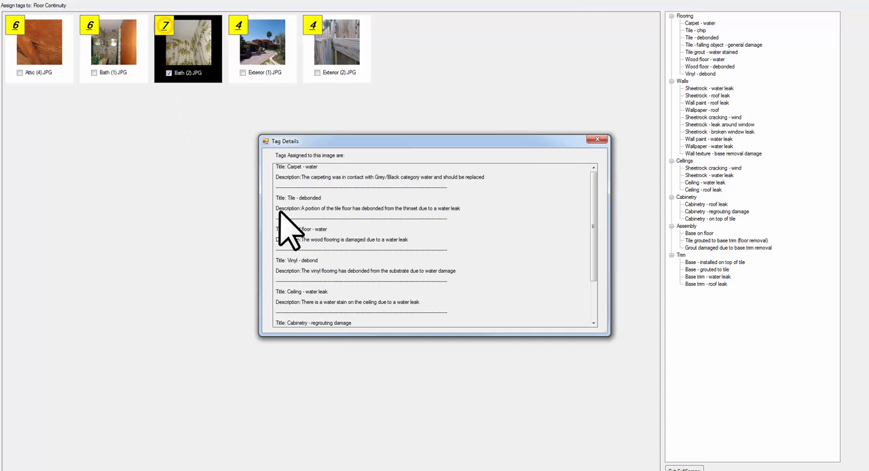
pyautogui.click(597, 142)
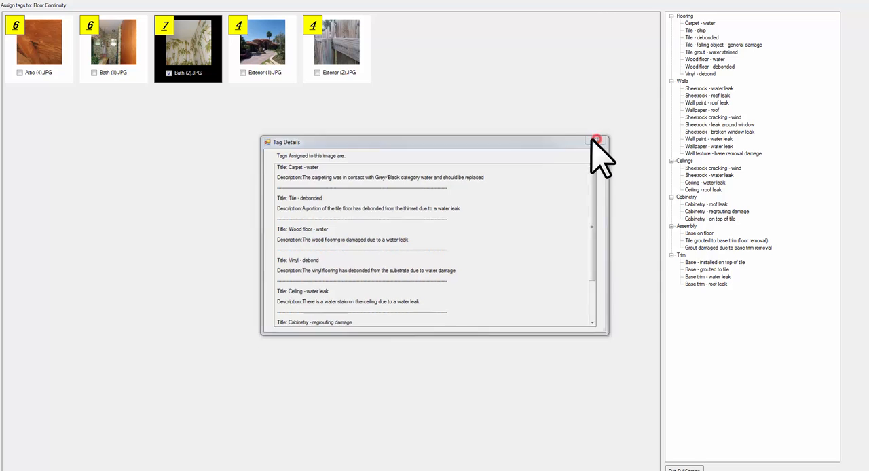
pyautogui.doubleClick(311, 27)
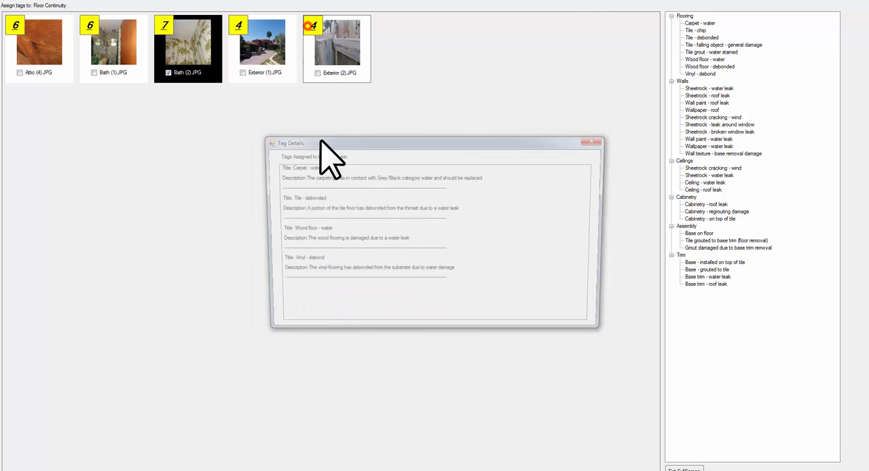
pyautogui.click(595, 142)
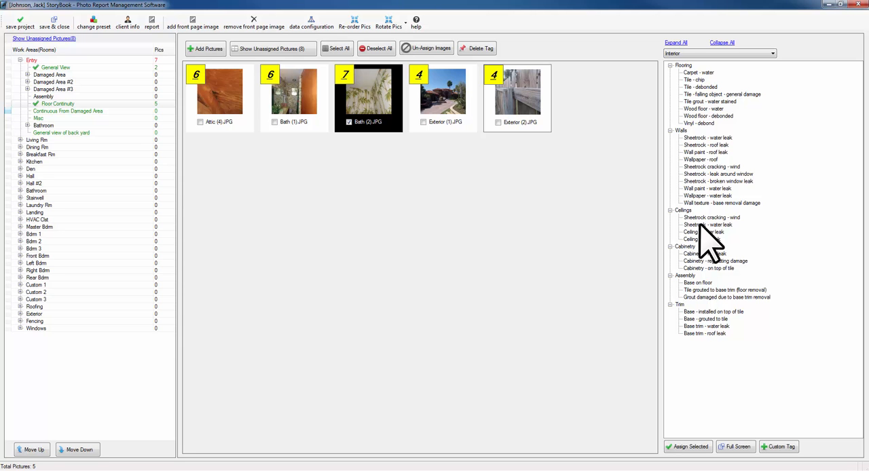
# - Deselect Bath (2).JPG, select Exterior (2).JPG and start a new custom tag
pyautogui.click(376, 129)
pyautogui.click(525, 107)
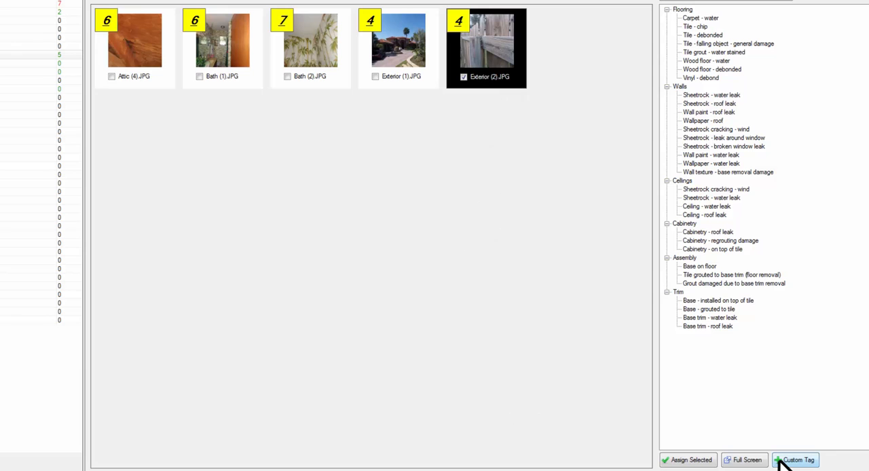
pyautogui.click(791, 459)
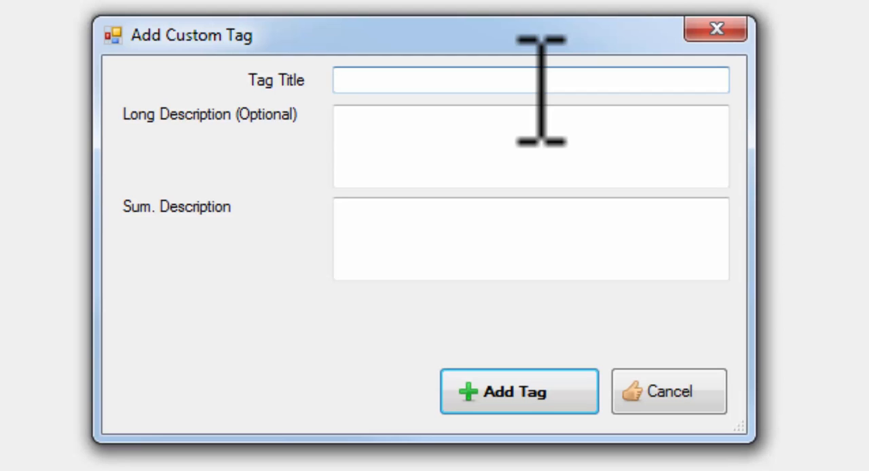
# - Title the custom tag "Water Damage Wall" and enter the long description "The wall in this room has been damaged by water"
pyautogui.write('ater Damage Wall')
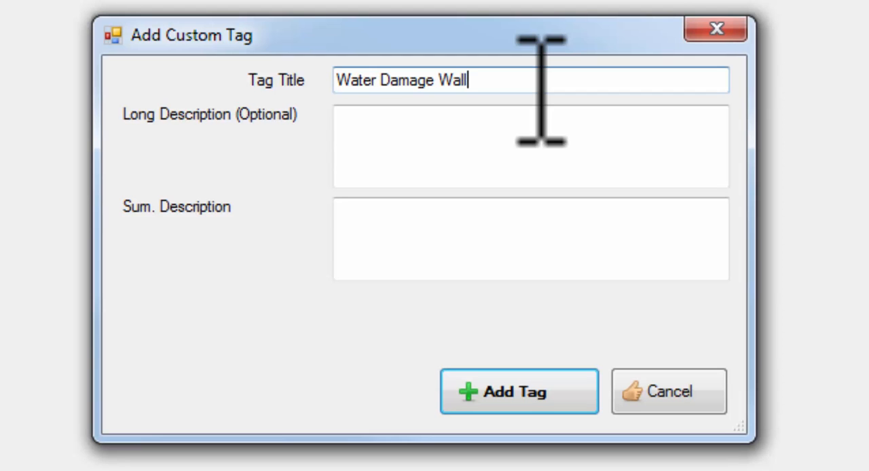
pyautogui.press('Tab')
pyautogui.press('Tab')
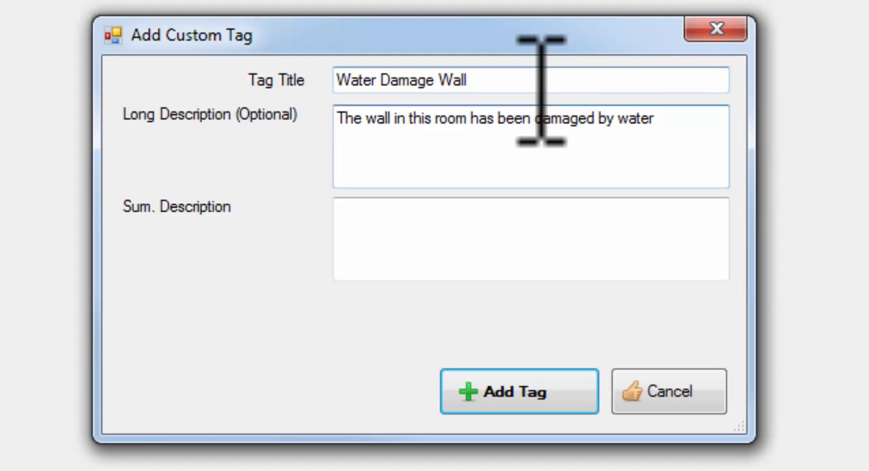
pyautogui.press('Tab')
pyautogui.press('Tab')
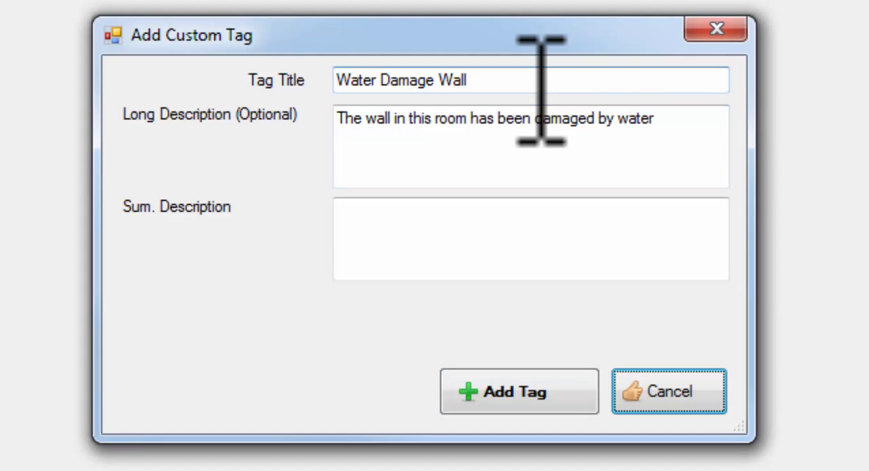
# - Enter the summary description "The wall in this room has been damaged by water from a roof leak" for the custom tag
pyautogui.click(446, 253)
pyautogui.write('The wall in')
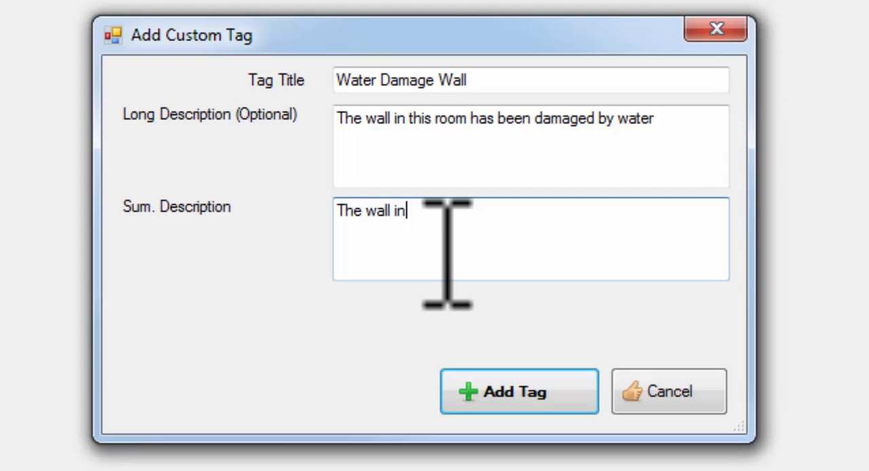
pyautogui.write(' this room has been damaged ')
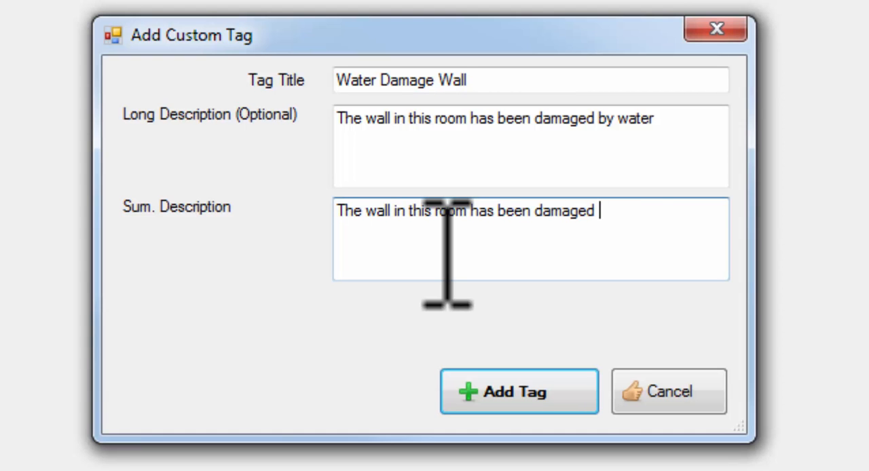
pyautogui.write('by water from a roof leak')
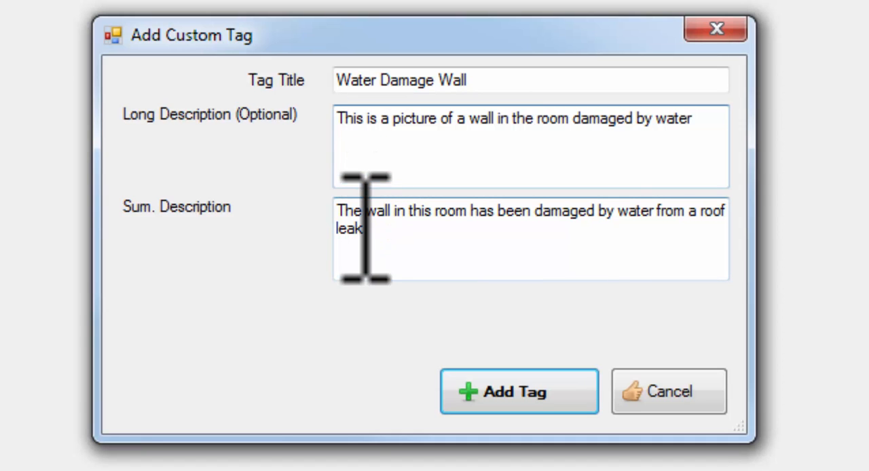
# - Compare the wording of the custom tag's long description with its summary description
pyautogui.click(423, 248)
pyautogui.click(378, 236)
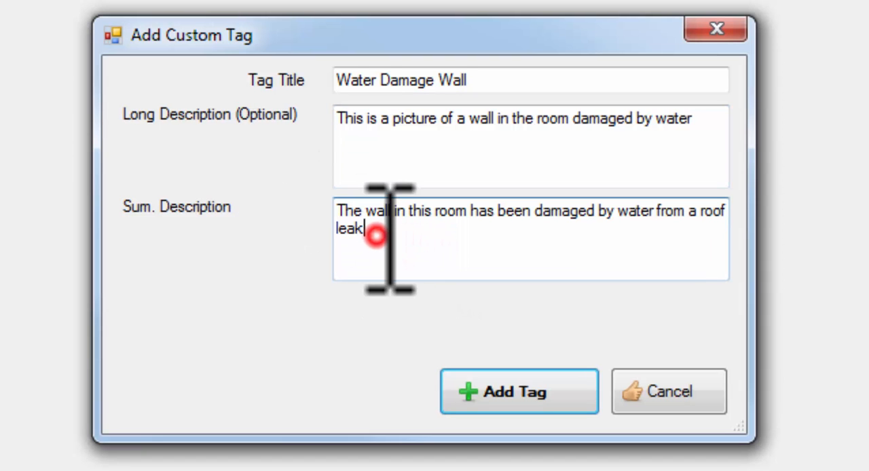
pyautogui.click(351, 139)
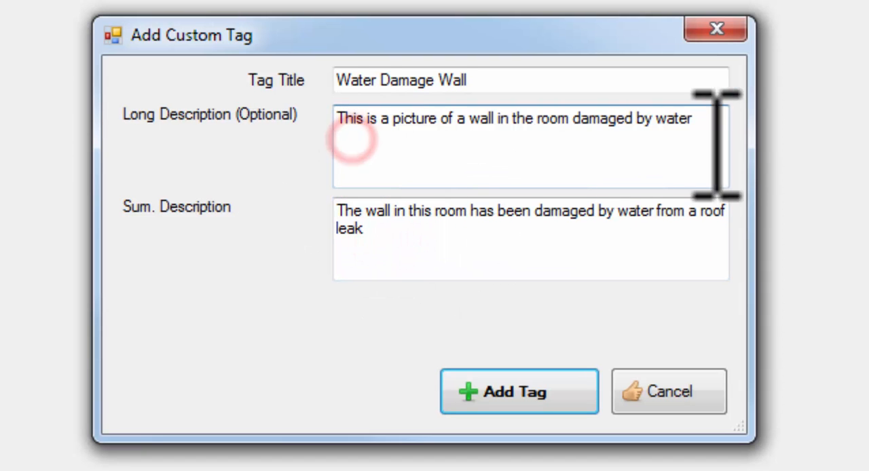
pyautogui.moveTo(714, 122); pyautogui.dragTo(294, 89)
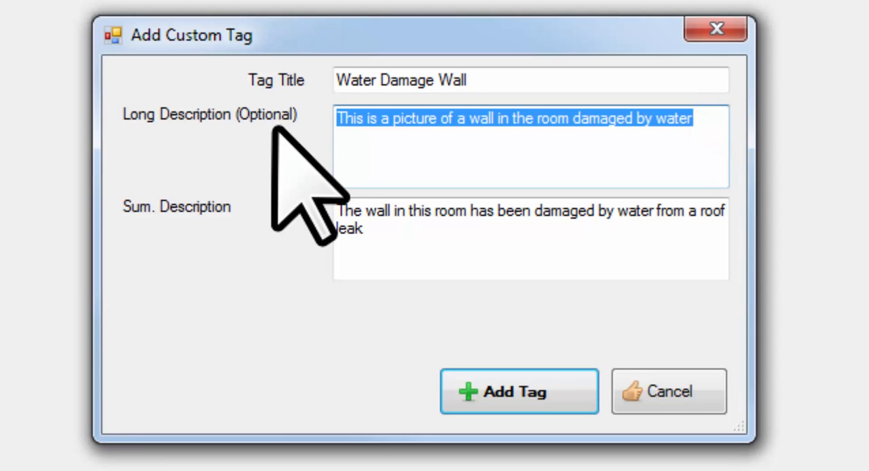
pyautogui.press('Tab')
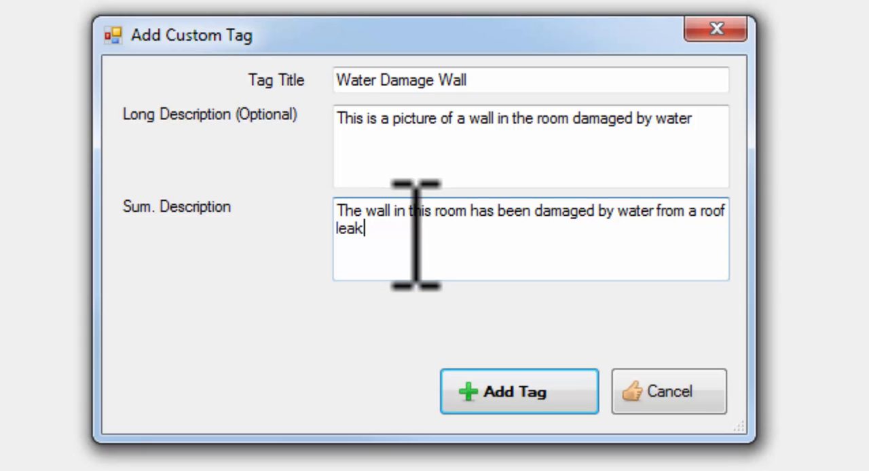
pyautogui.moveTo(714, 125); pyautogui.dragTo(335, 122)
# - Replace the summary description with "The wall in this room has been damaged by a roof leak" and add the tag to Exterior (2).JPG
pyautogui.moveTo(410, 247); pyautogui.dragTo(268, 199)
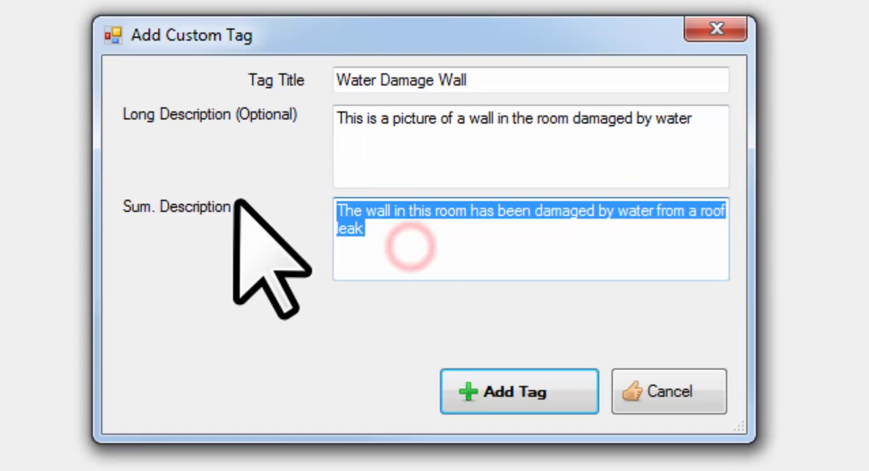
pyautogui.press('Delete')
pyautogui.click(451, 160)
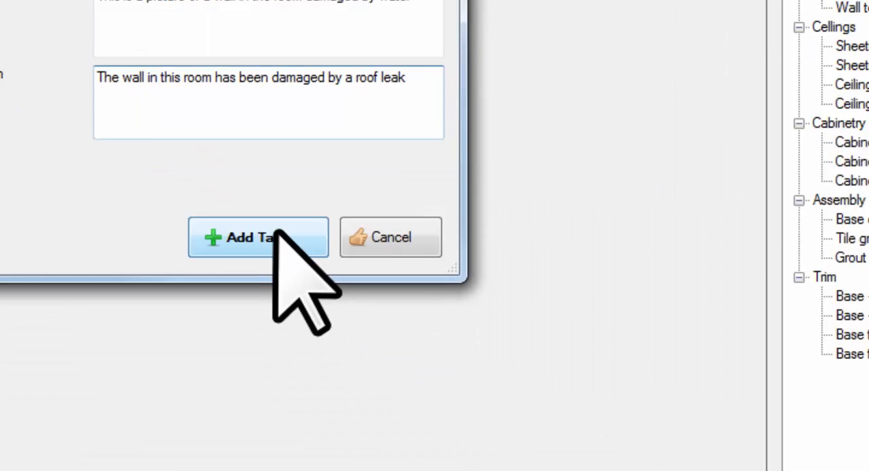
pyautogui.click(277, 234)
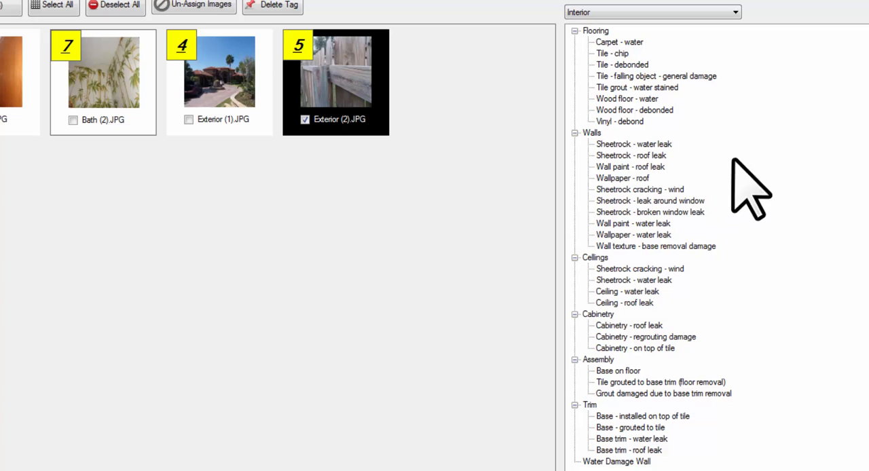
# - Assign the custom Water Damage Wall tag to Exterior (1).JPG as well, and deselect that picture
pyautogui.click(715, 11)
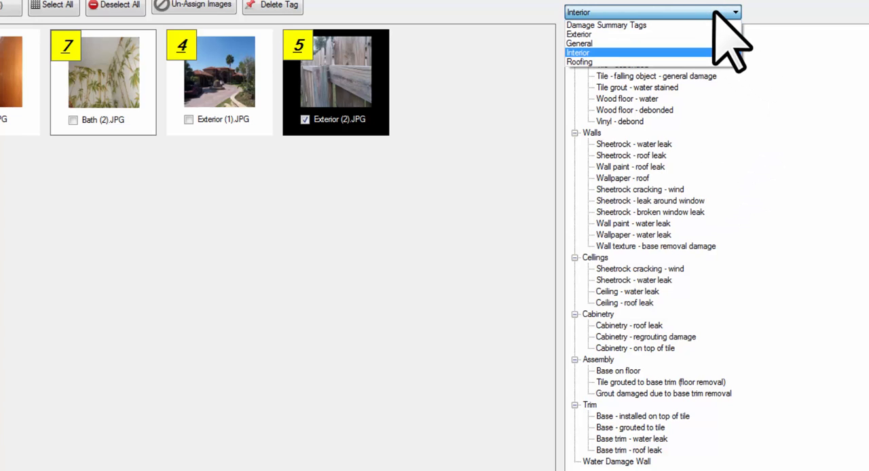
pyautogui.click(716, 12)
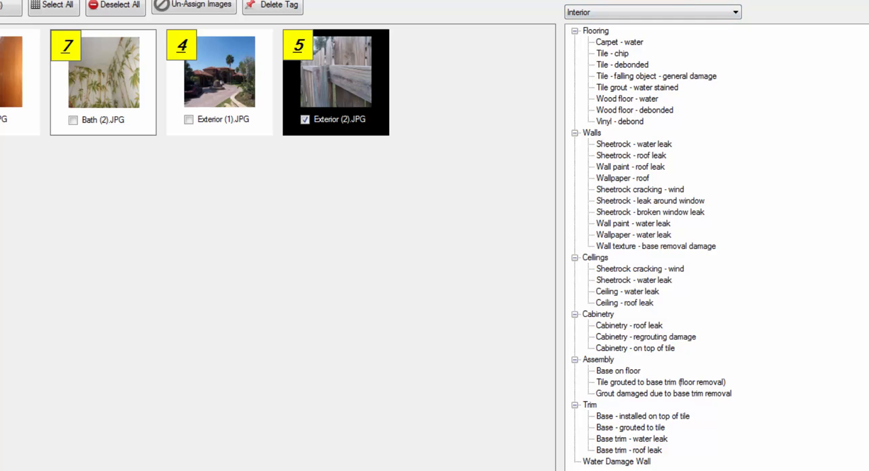
pyautogui.click(617, 461)
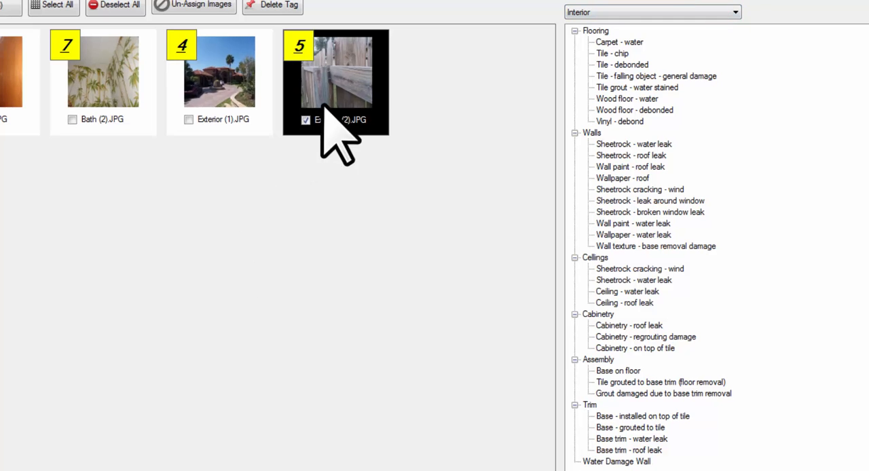
pyautogui.click(248, 94)
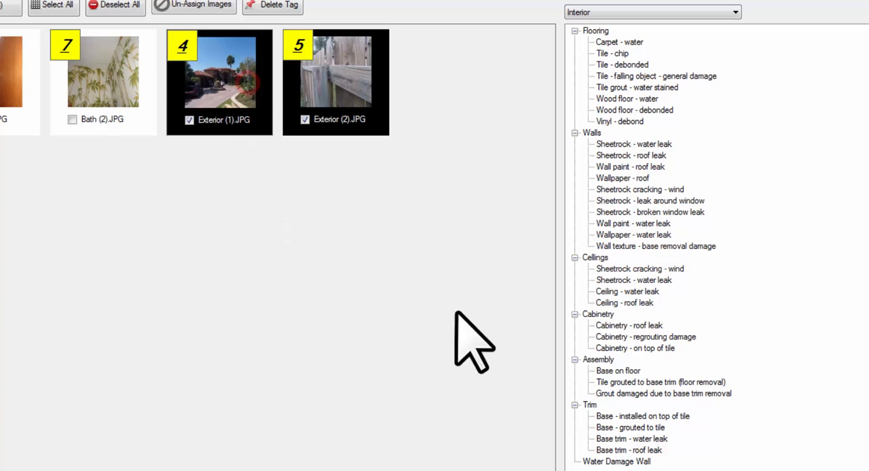
pyautogui.click(631, 461)
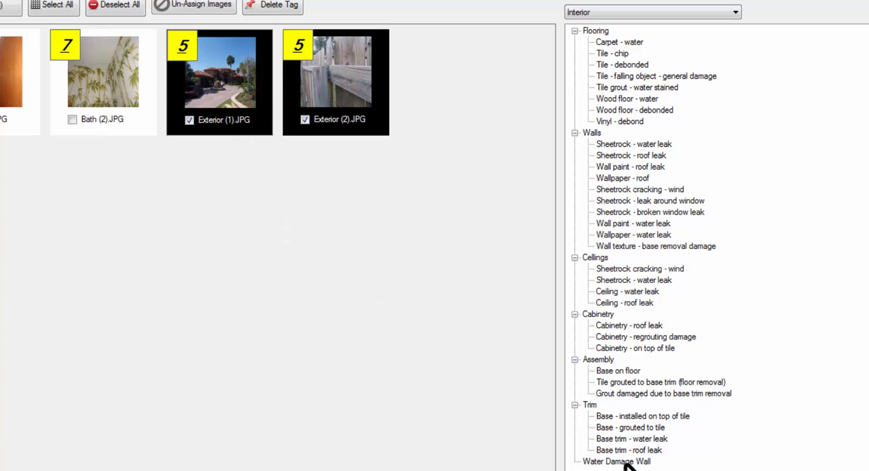
pyautogui.click(627, 462)
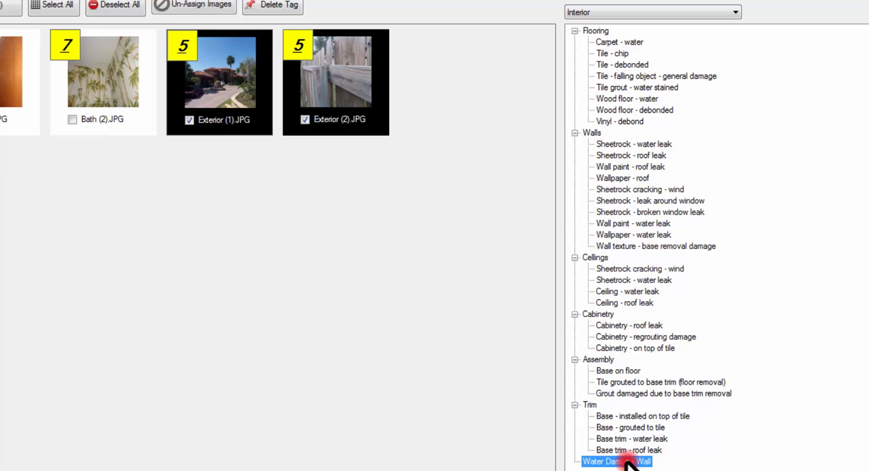
pyautogui.click(221, 86)
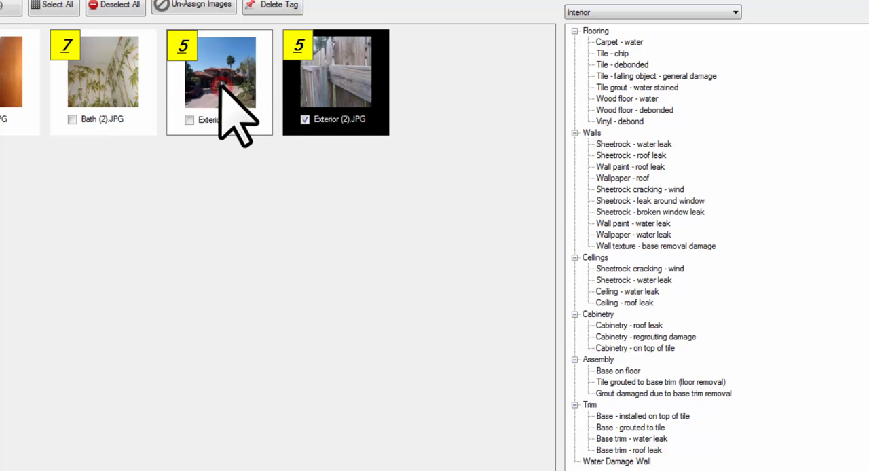
pyautogui.click(186, 44)
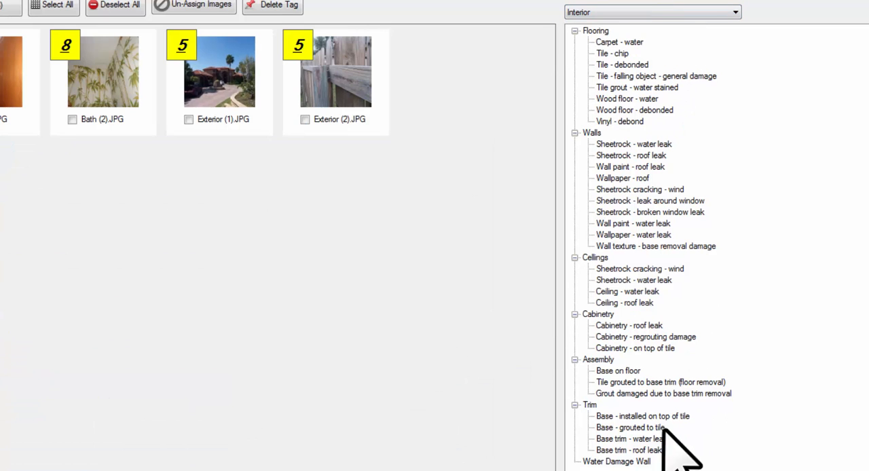
# - Look through the General tag category and return to the Interior tags
pyautogui.click(703, 12)
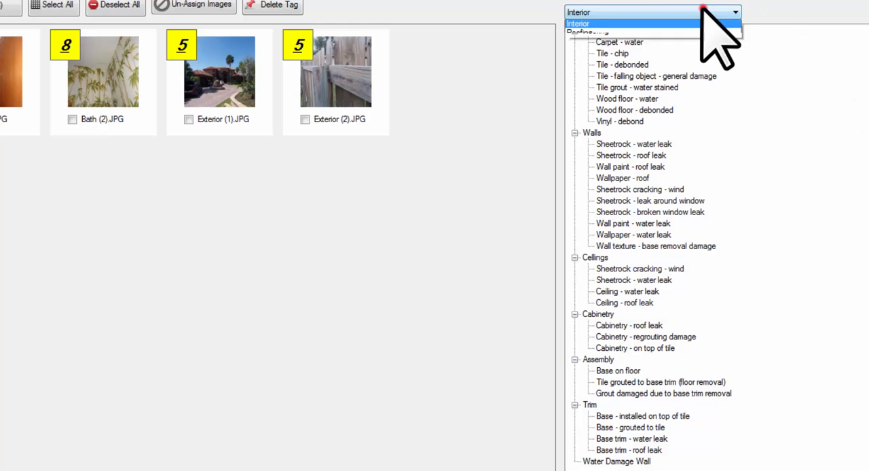
pyautogui.click(661, 45)
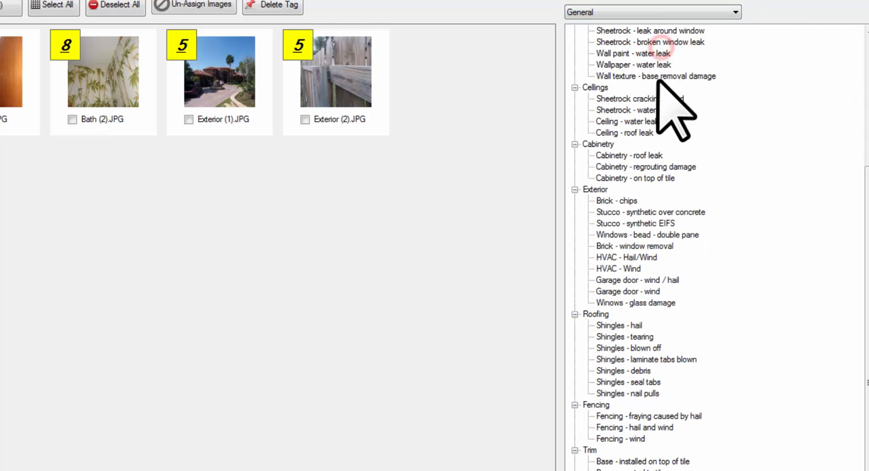
pyautogui.click(668, 13)
pyautogui.click(645, 52)
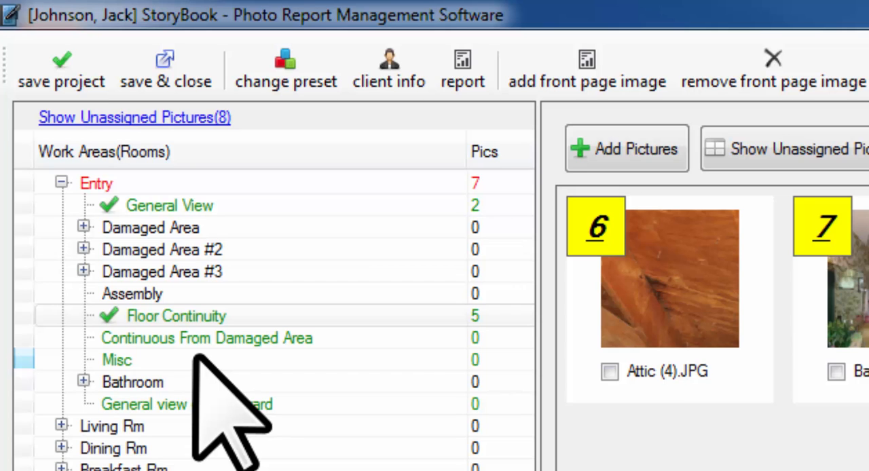
# - Delete the tags assigned to Attic (2).JPG in the Entry's General View, and deselect that picture
pyautogui.click(158, 206)
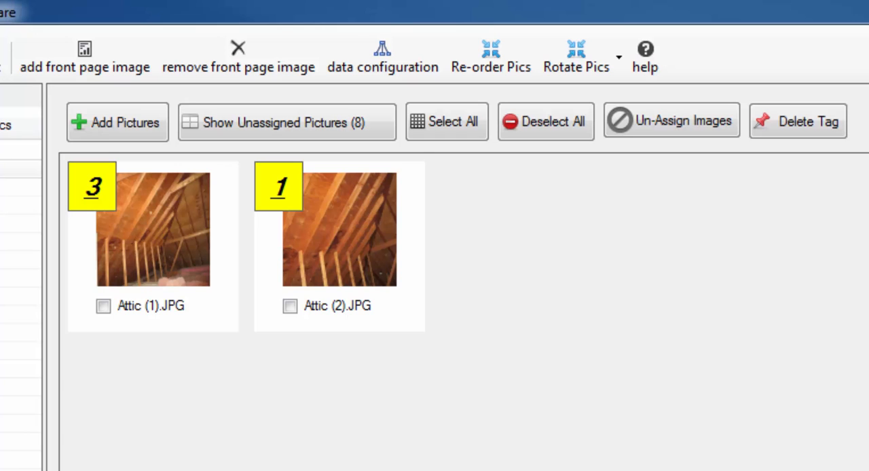
pyautogui.click(340, 235)
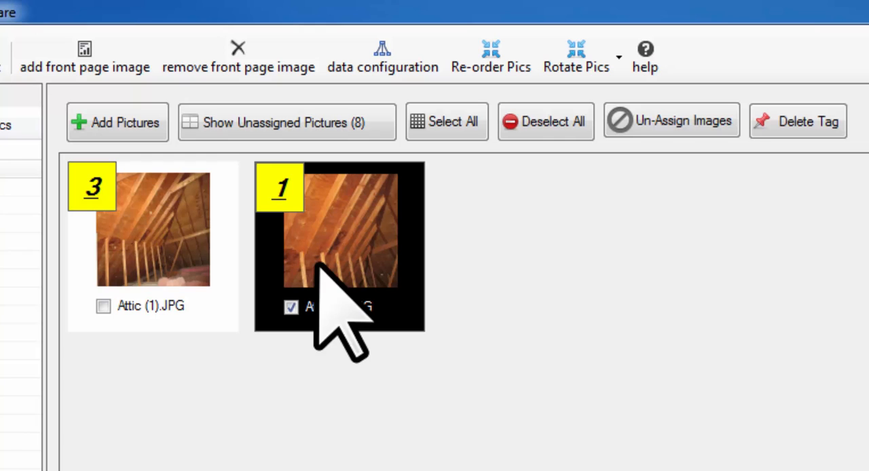
pyautogui.click(796, 132)
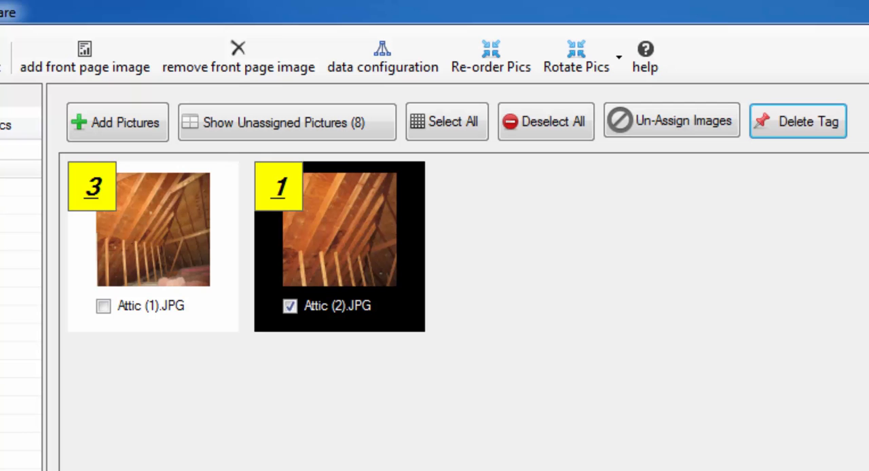
pyautogui.click(372, 336)
# - Delete all tags assigned to Attic (1).JPG in the Entry's General View
pyautogui.click(131, 219)
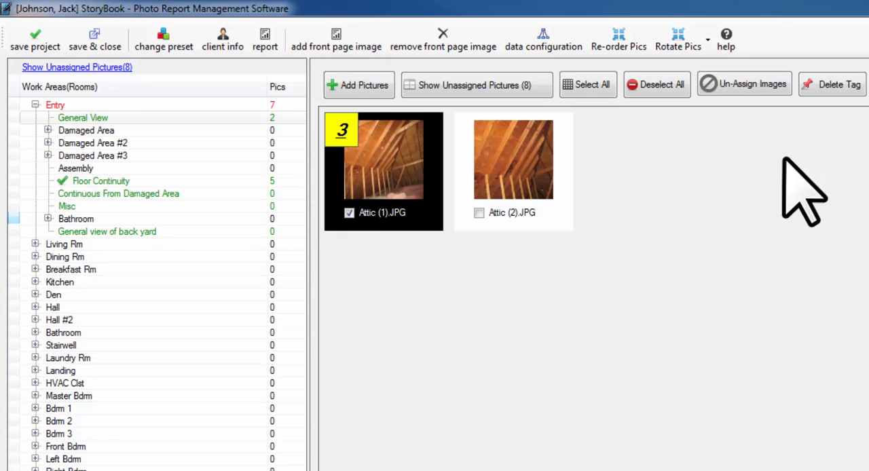
pyautogui.click(827, 86)
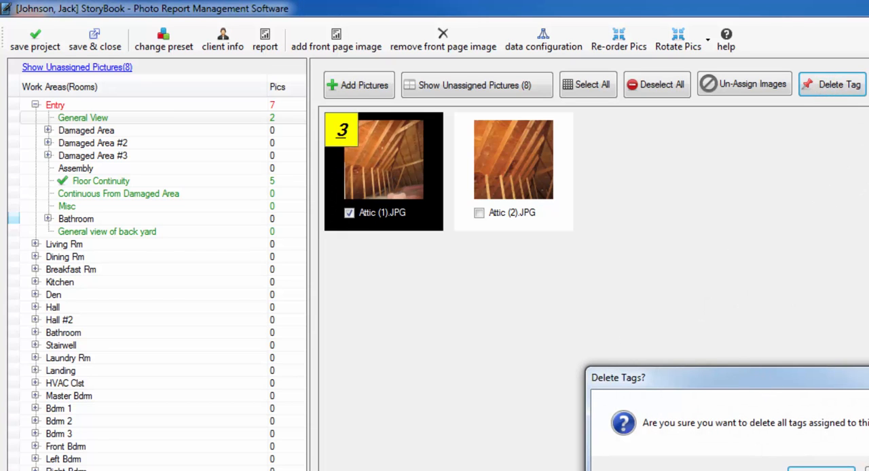
pyautogui.press('Return')
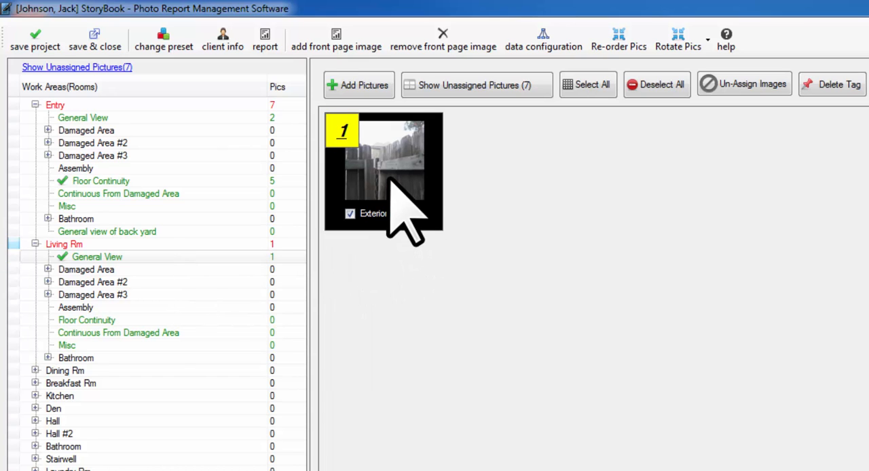
# - Un-assign Exterior (3).JPG from the Living Rm General View so it goes back to the unassigned pictures
pyautogui.click(750, 84)
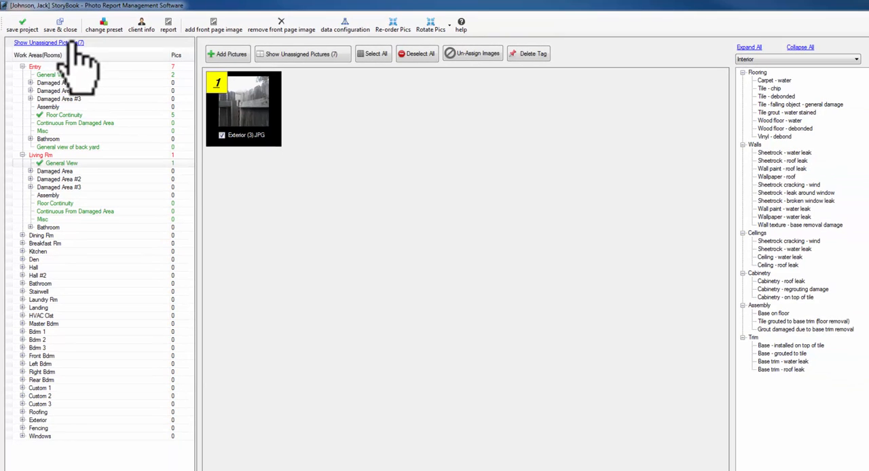
pyautogui.click(469, 54)
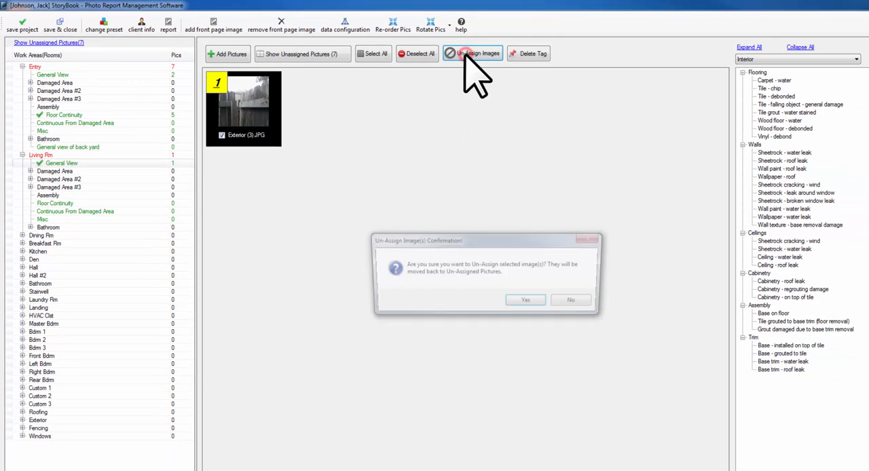
pyautogui.click(538, 303)
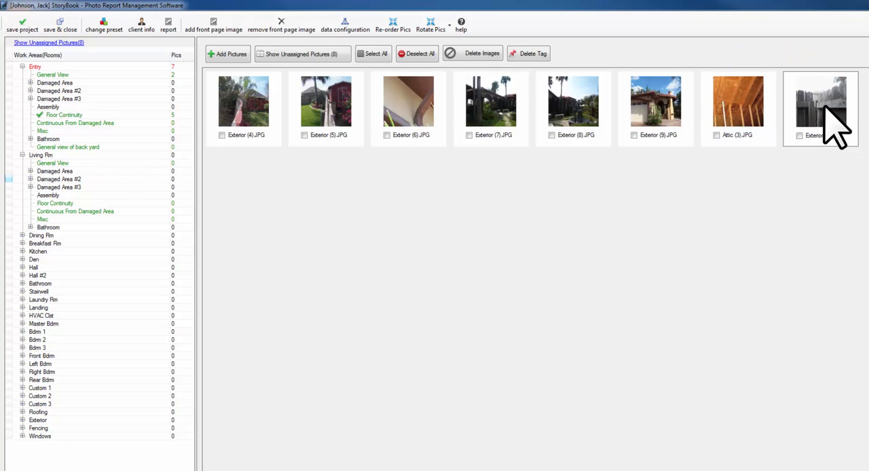
# - Assign Exterior (3).JPG from the unassigned pictures to the Living Rm General View and open that area
pyautogui.click(832, 129)
pyautogui.moveTo(820, 116); pyautogui.dragTo(63, 167)
pyautogui.click(58, 166)
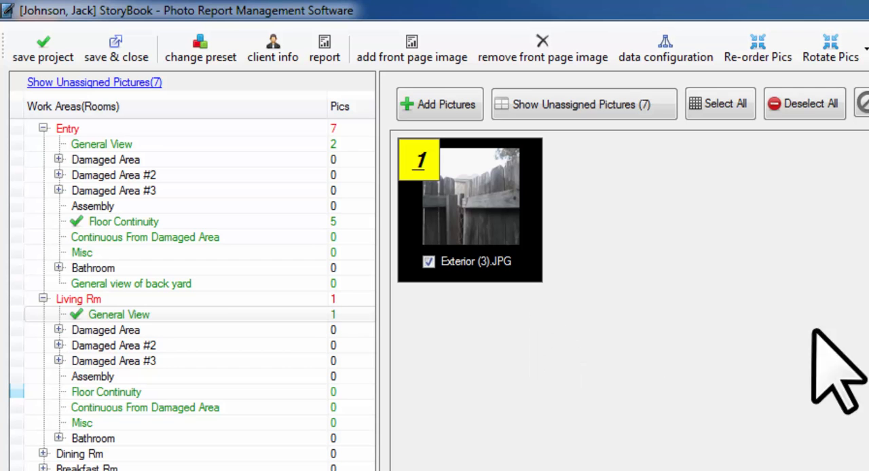
# - Move Exterior (3).JPG from the Living Rm General View to the Entry's Misc area and open that area
pyautogui.moveTo(483, 205); pyautogui.dragTo(87, 251)
pyautogui.click(87, 252)
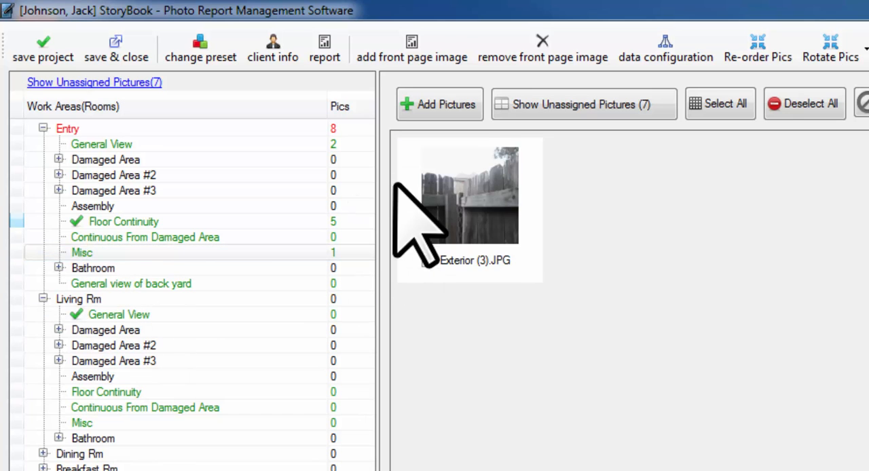
pyautogui.click(462, 203)
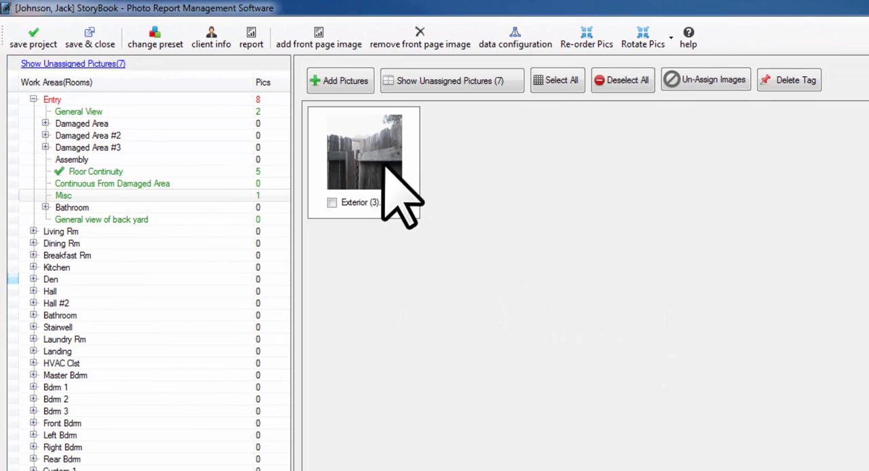
# - Tag Exterior (3).JPG in the Entry's Misc area with Carpet - water and review its tag details
pyautogui.click(385, 167)
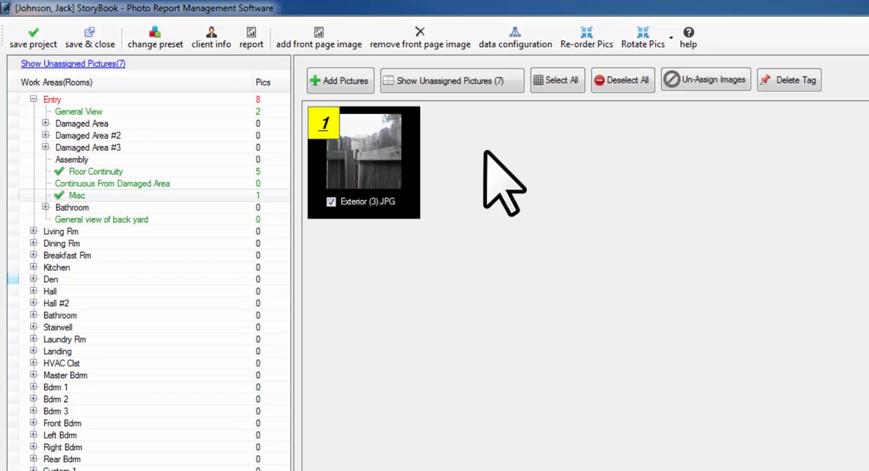
pyautogui.click(326, 126)
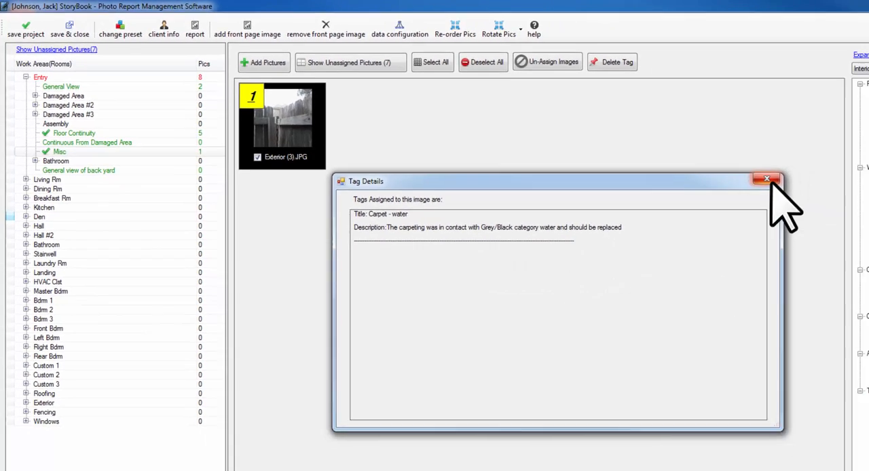
pyautogui.click(770, 181)
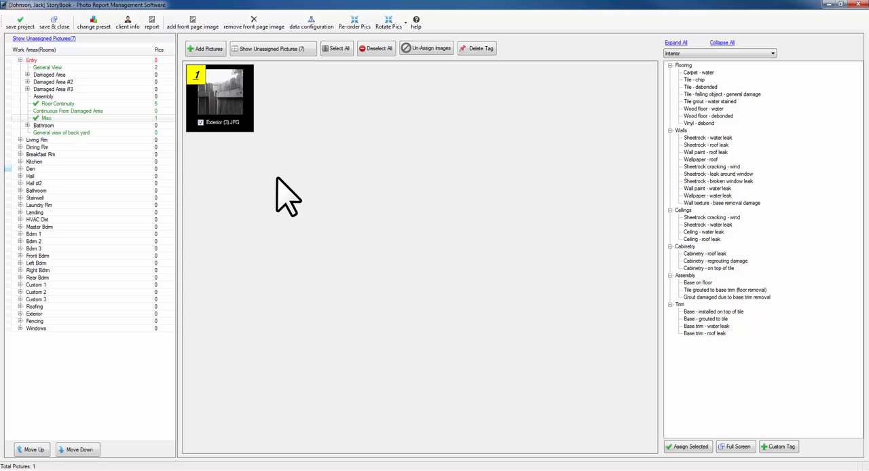
# - Generate the company report with Sample Company Header and one picture per page, and browse to its Entry - Misc page
pyautogui.click(152, 22)
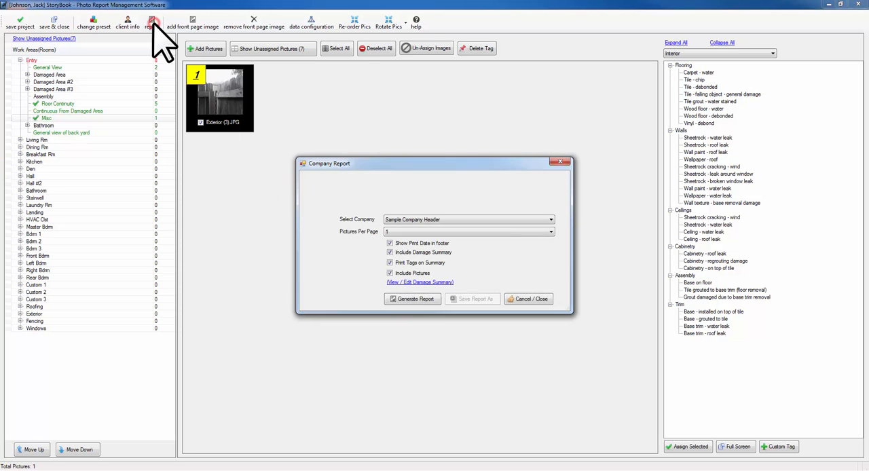
pyautogui.click(411, 300)
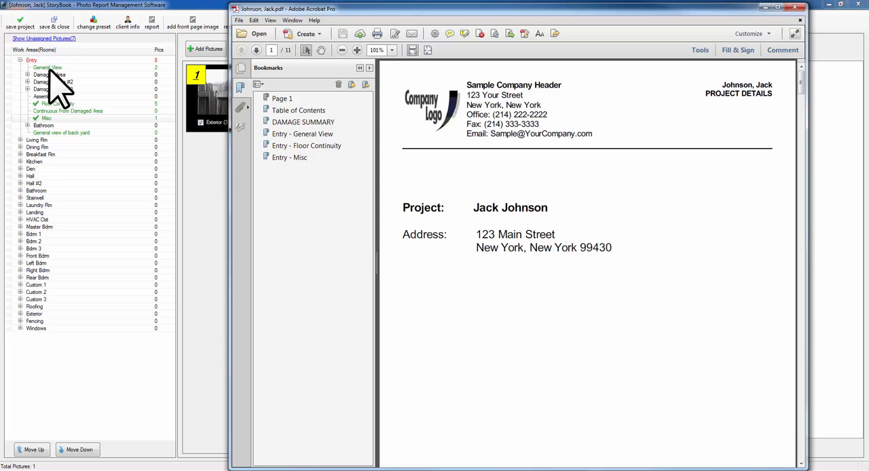
pyautogui.moveTo(802, 83); pyautogui.dragTo(779, 193)
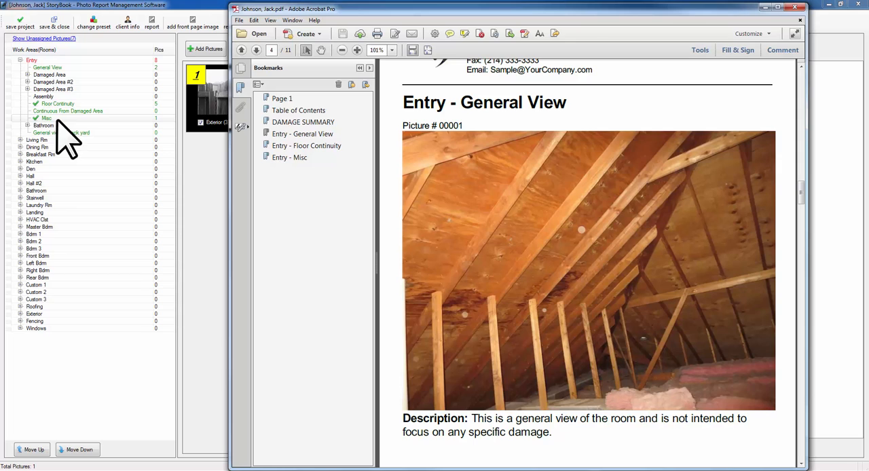
pyautogui.moveTo(801, 194); pyautogui.dragTo(799, 442)
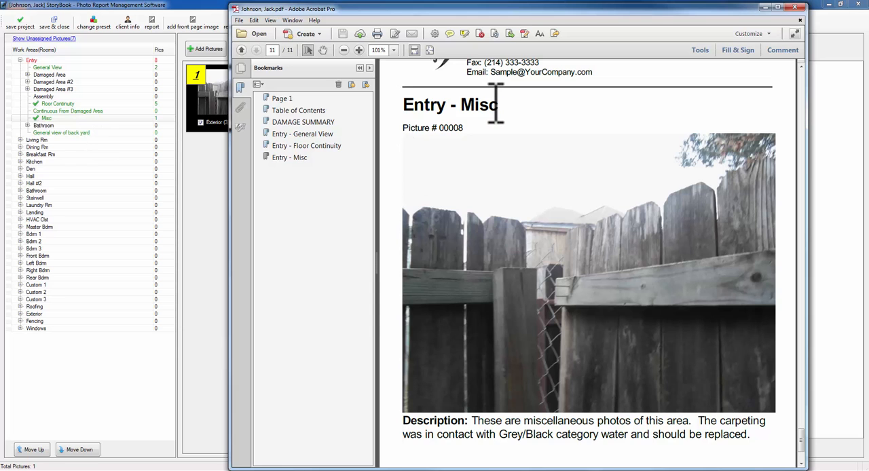
# - Compare the area's preset sentence with the tag's sentence in the description under the Entry - Misc picture
pyautogui.moveTo(471, 421); pyautogui.dragTo(691, 427)
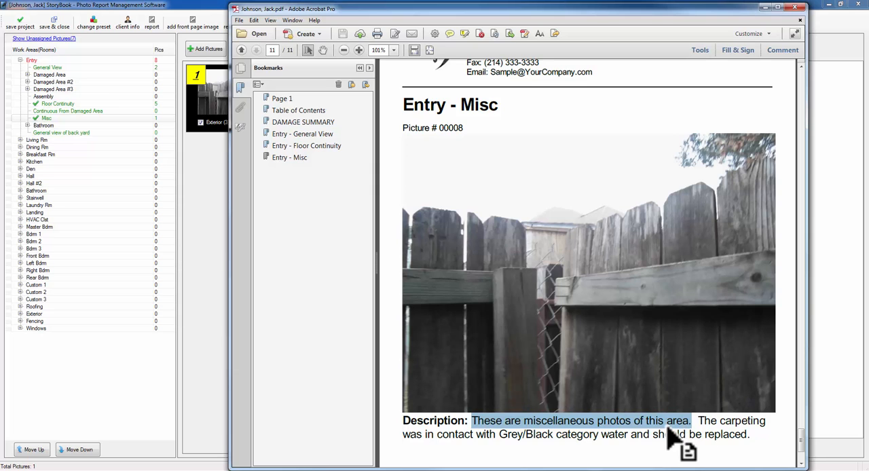
pyautogui.click(706, 426)
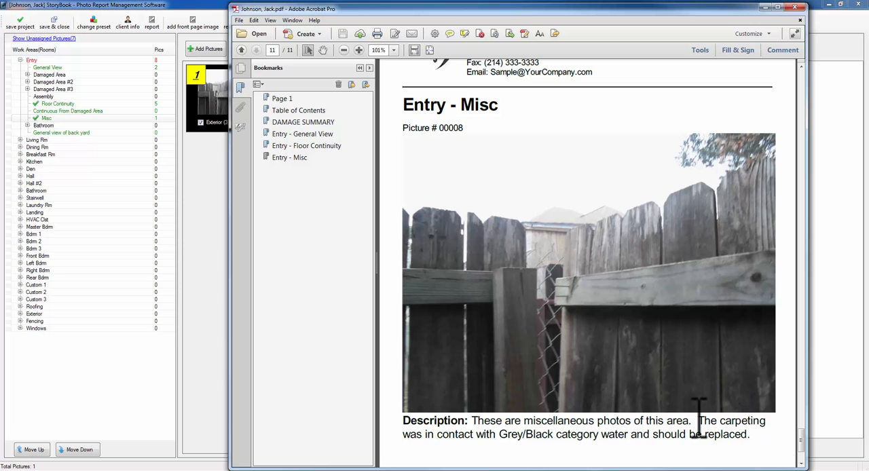
pyautogui.moveTo(699, 420); pyautogui.dragTo(748, 448)
# - Maximize the report and examine the continued Entry - Floor Continuity page with picture 00007 and its full description
pyautogui.moveTo(803, 442); pyautogui.dragTo(803, 407)
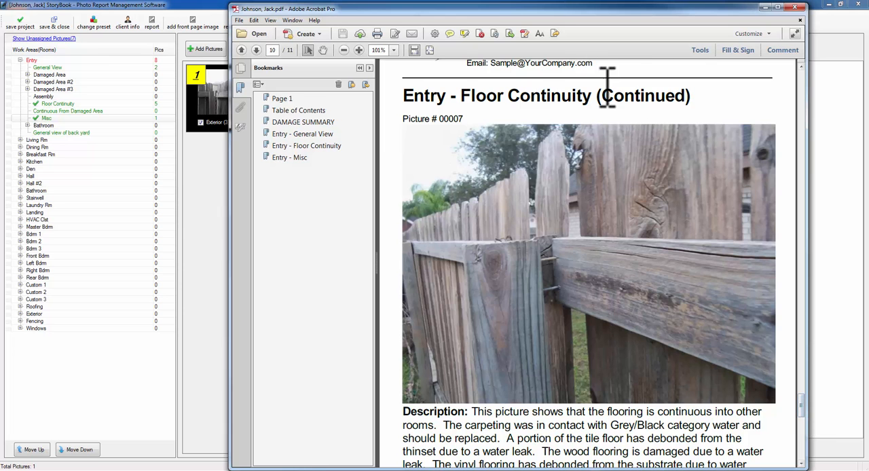
pyautogui.doubleClick(535, 9)
pyautogui.scroll(-4, 540, 244)
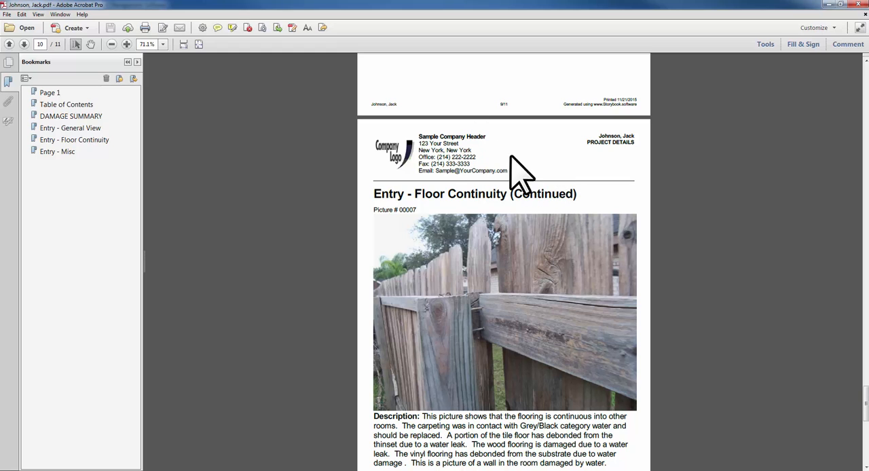
pyautogui.click(516, 149)
pyautogui.scroll(-3, 515, 148)
pyautogui.scroll(5, 515, 149)
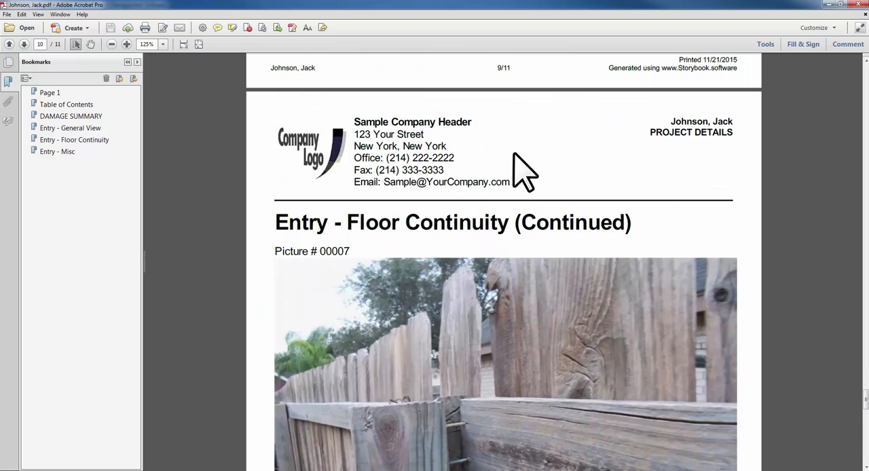
pyautogui.scroll(-2, 514, 153)
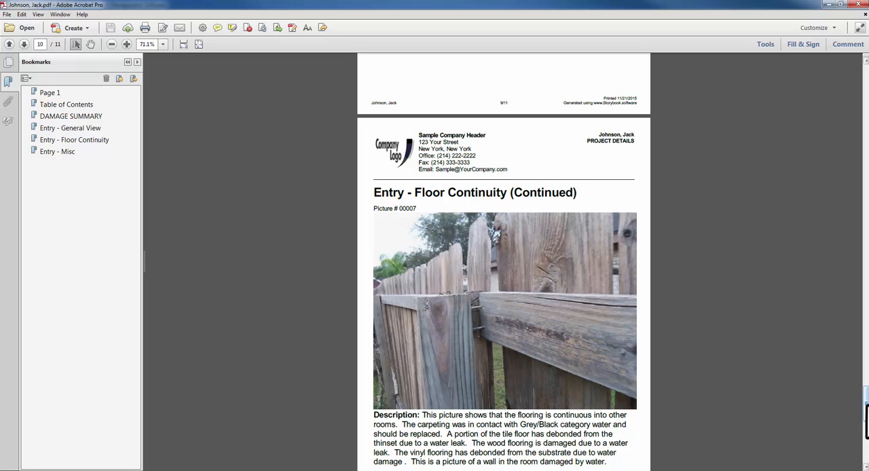
pyautogui.scroll(-2, 867, 417)
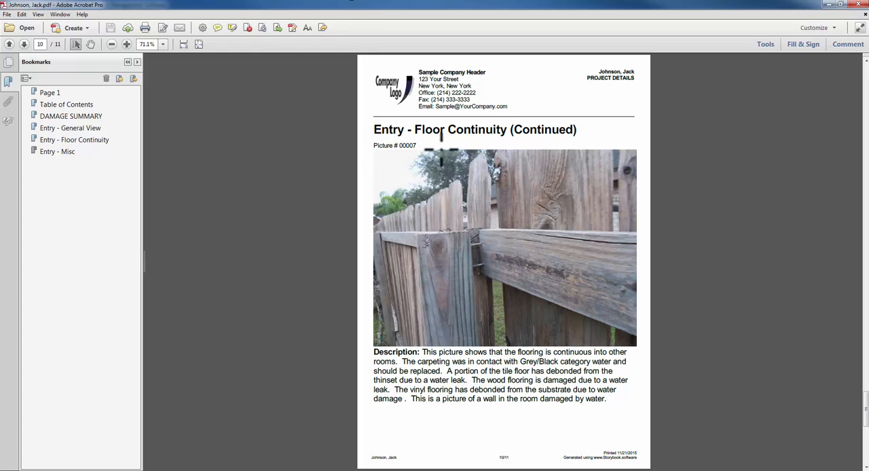
pyautogui.moveTo(373, 3); pyautogui.dragTo(443, 37)
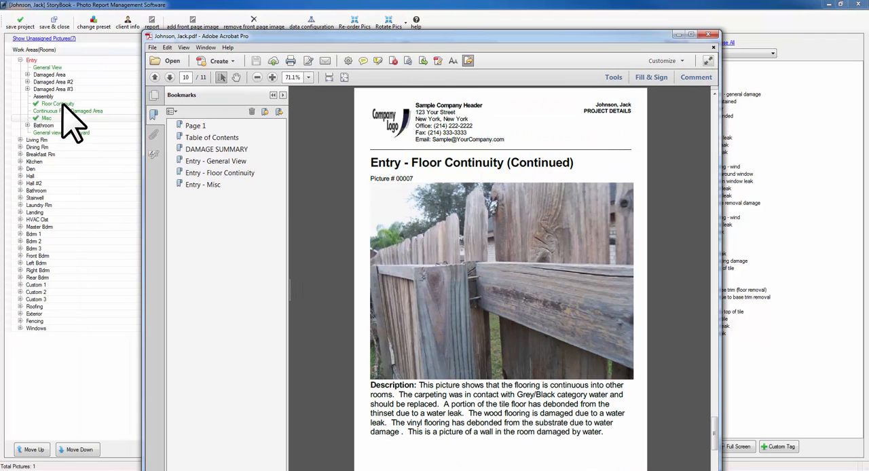
pyautogui.doubleClick(408, 37)
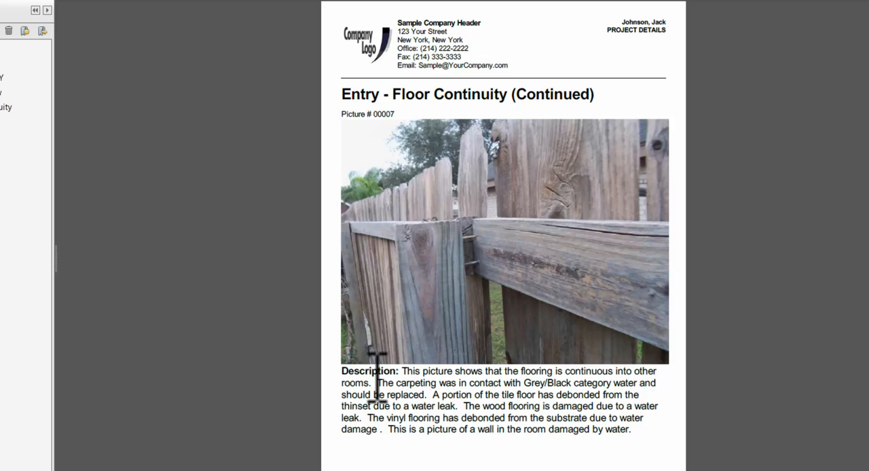
# - Examine the tag sentences in the Floor Continuity picture's description and compare them with the following Entry - Misc page
pyautogui.moveTo(378, 381); pyautogui.dragTo(620, 448)
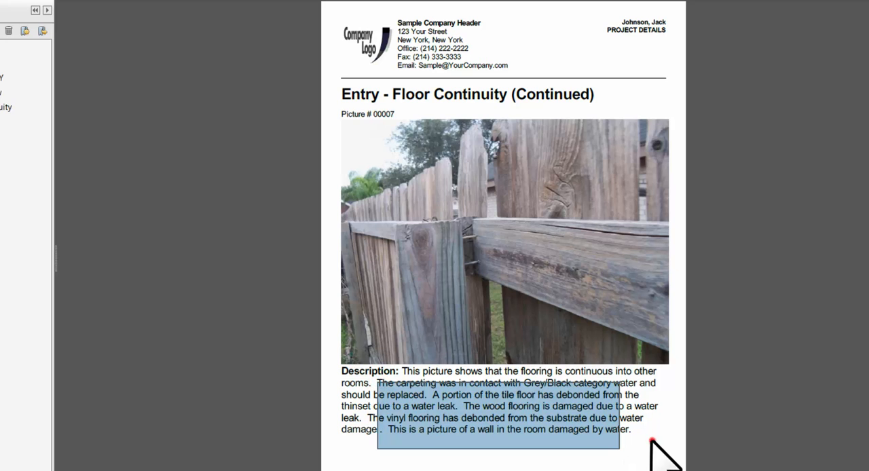
pyautogui.click(650, 440)
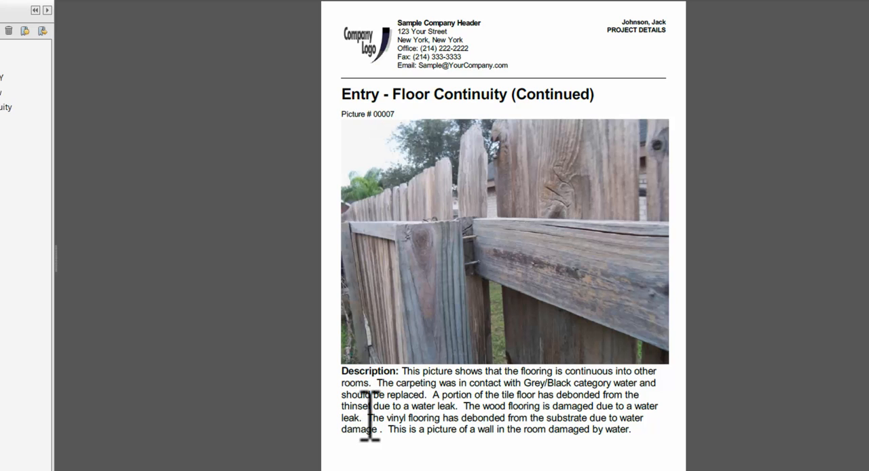
pyautogui.moveTo(370, 416); pyautogui.dragTo(413, 380)
pyautogui.scroll(-10, 503, 235)
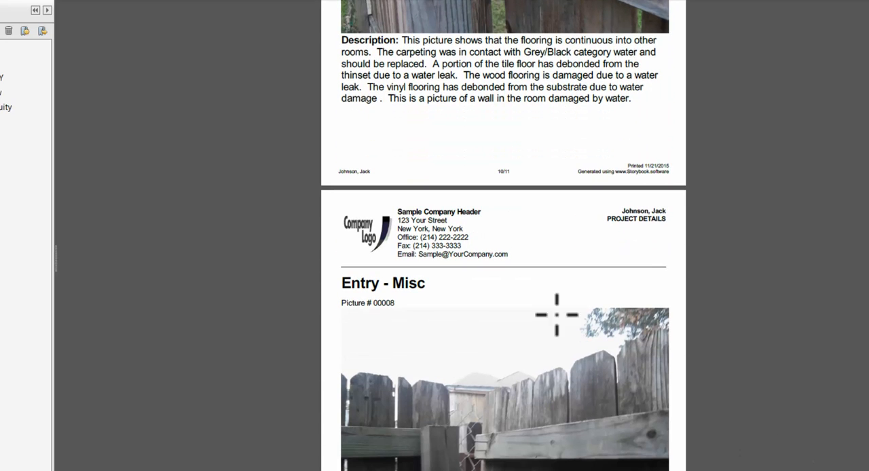
pyautogui.scroll(3, 529, 357)
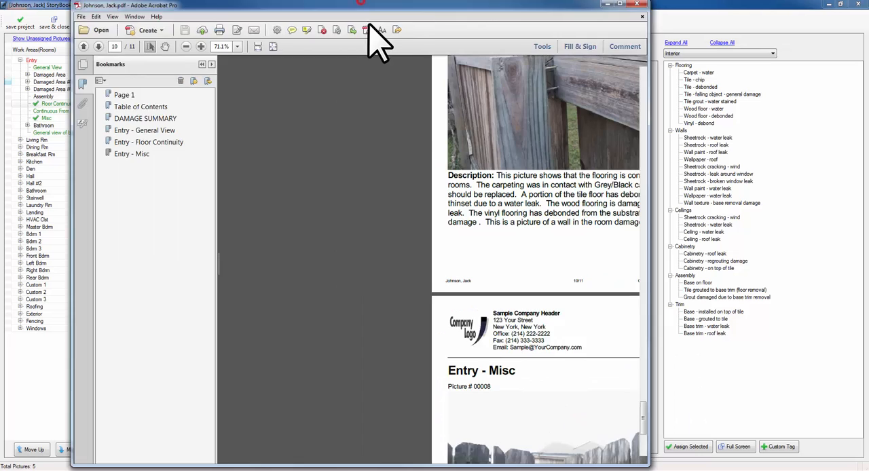
# - Move the report window aside, switch back to StoryBook, and select Exterior (2).JPG in the Entry's Floor Continuity area
pyautogui.moveTo(361, 2); pyautogui.dragTo(380, 37)
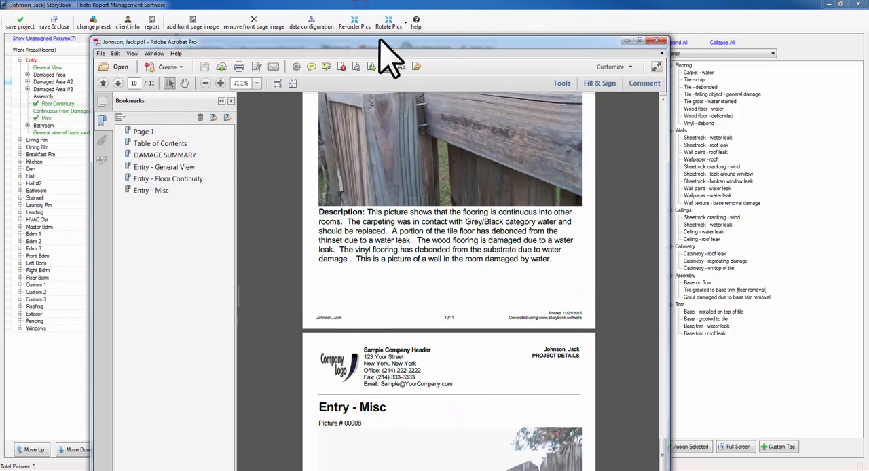
pyautogui.moveTo(95, 37); pyautogui.dragTo(228, 77)
pyautogui.moveTo(309, 84); pyautogui.dragTo(448, 53)
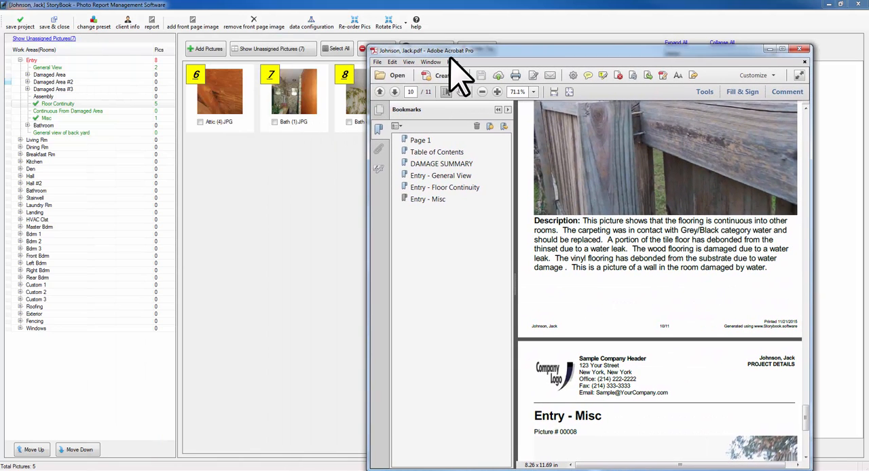
pyautogui.click(64, 122)
pyautogui.click(518, 106)
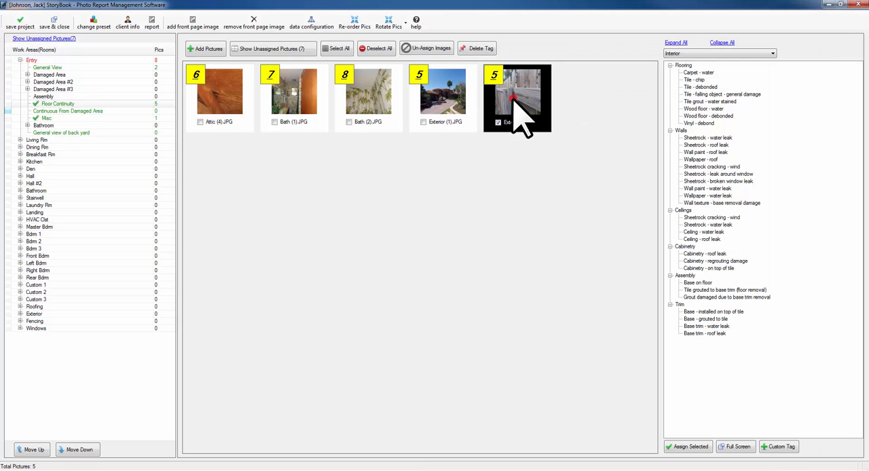
# - View the tags assigned to Exterior (2).JPG, move their details window aside, and switch to the report for comparison
pyautogui.doubleClick(498, 88)
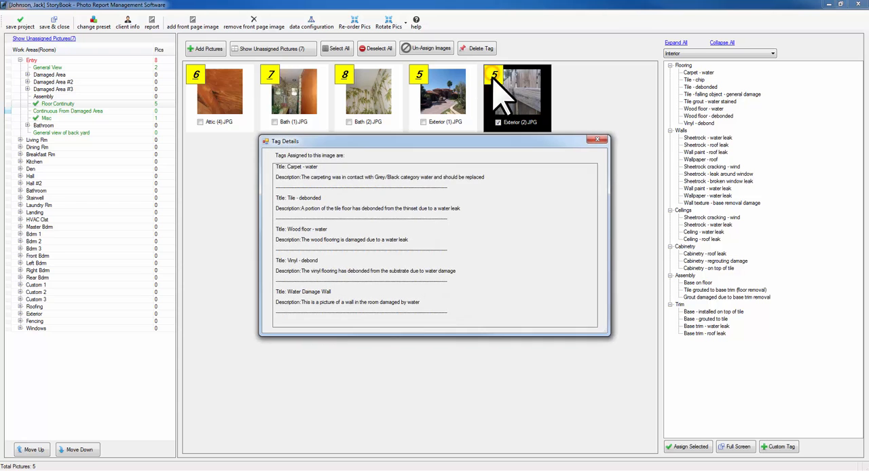
pyautogui.moveTo(436, 143); pyautogui.dragTo(196, 103)
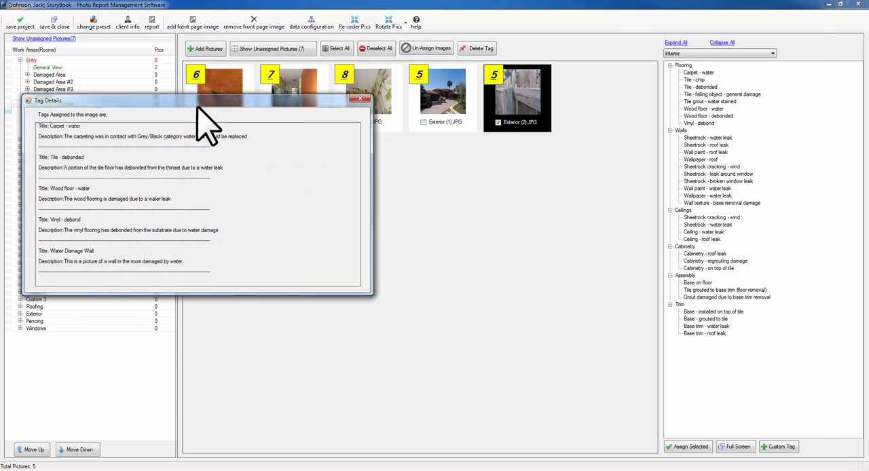
pyautogui.hotkey('alt', 'Tab')
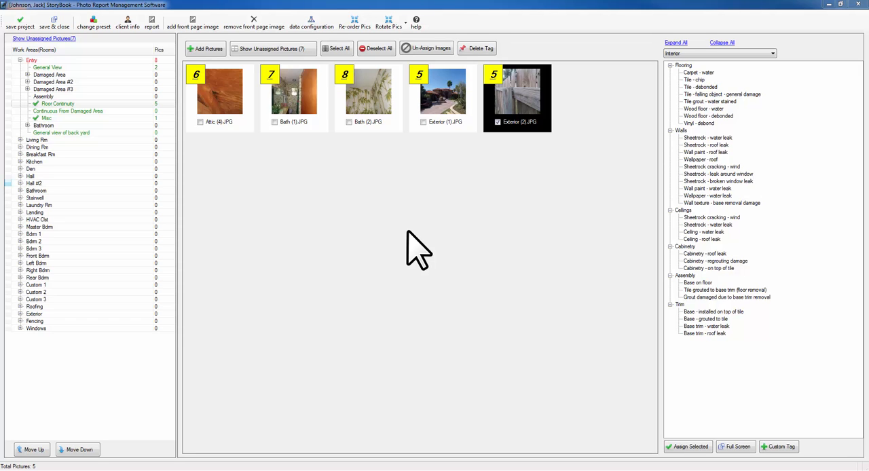
# - Open the tag lists in the data configuration and select the Interior list
pyautogui.click(312, 24)
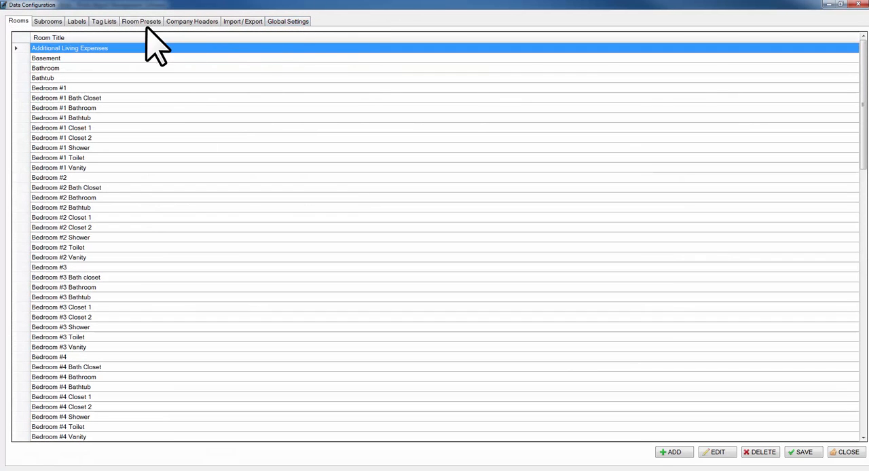
pyautogui.click(104, 21)
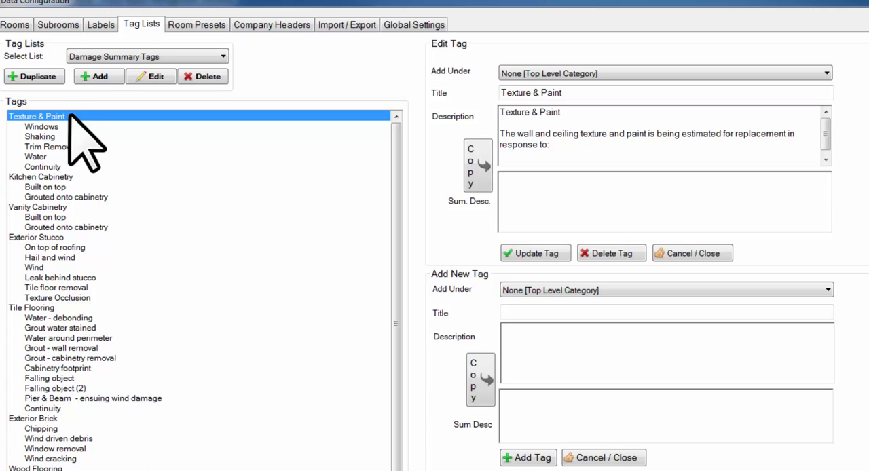
pyautogui.click(146, 56)
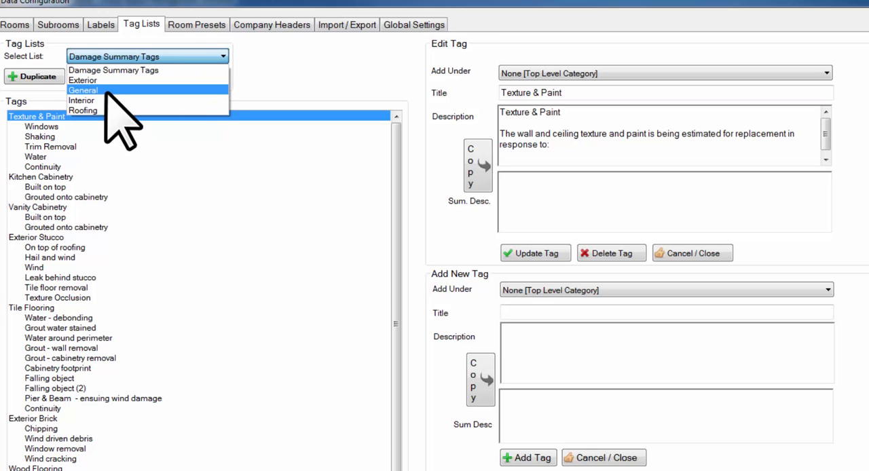
pyautogui.click(167, 99)
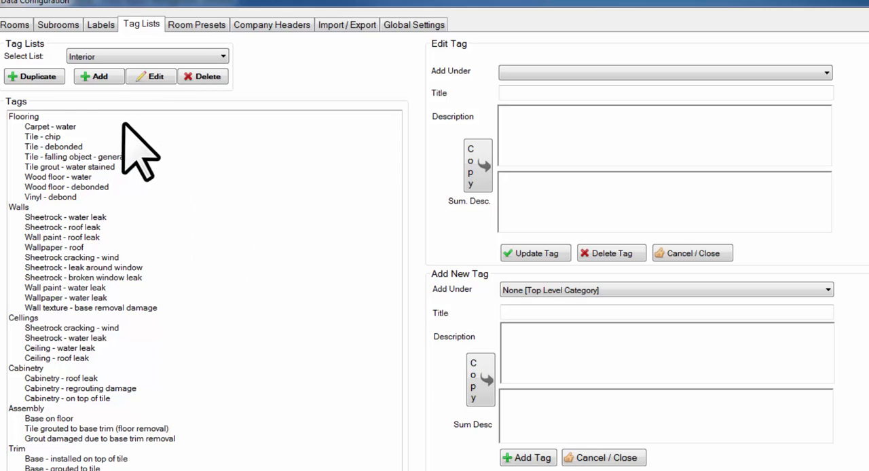
# - Change the Flooring category's title and description to "Flooring - vinyl" and save the tag update
pyautogui.click(18, 117)
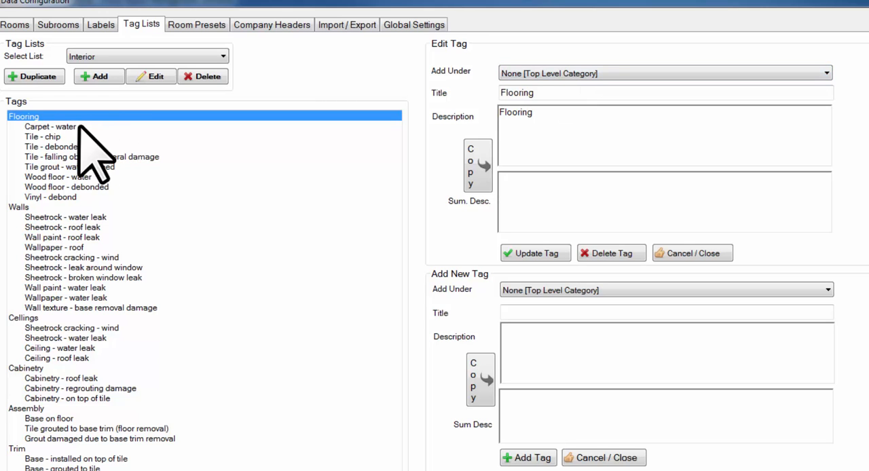
pyautogui.click(570, 93)
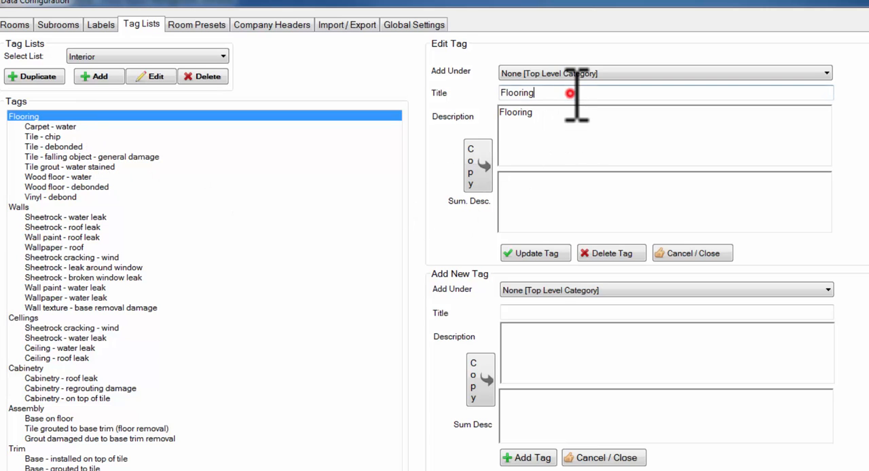
pyautogui.write('- vinyl')
pyautogui.click(589, 113)
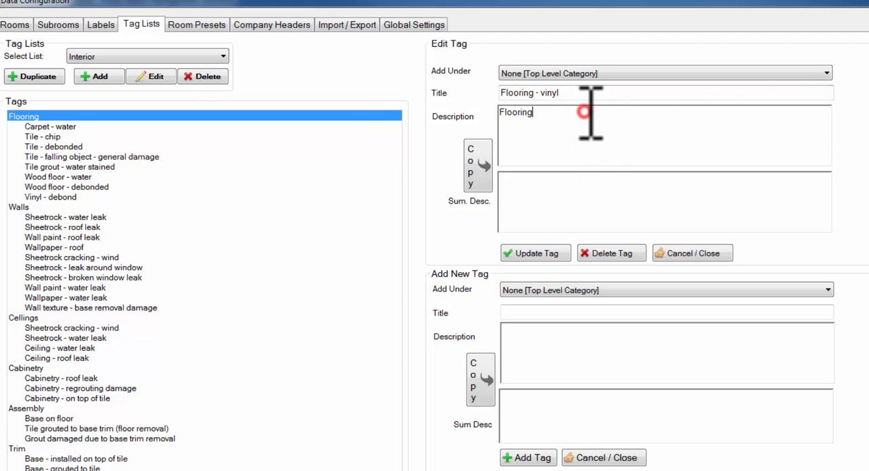
pyautogui.write('- vinyl')
pyautogui.click(541, 254)
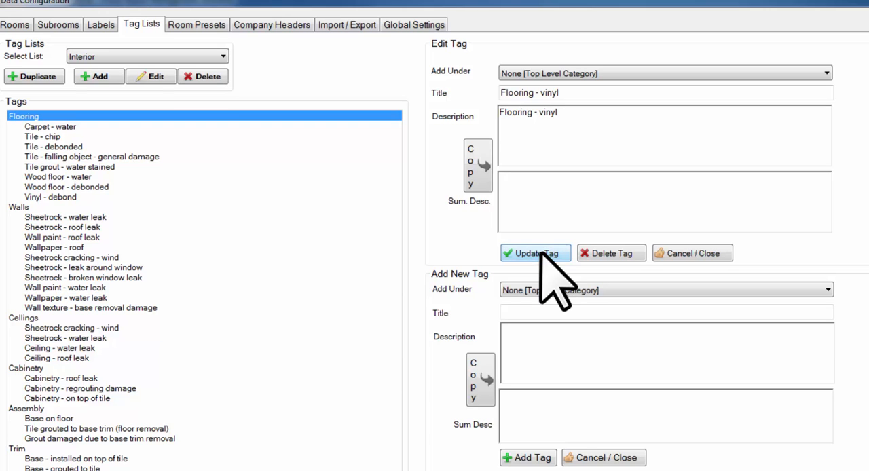
# - Examine the titles, descriptions and summary descriptions of the individual tags under the Flooring - vinyl category
pyautogui.click(46, 127)
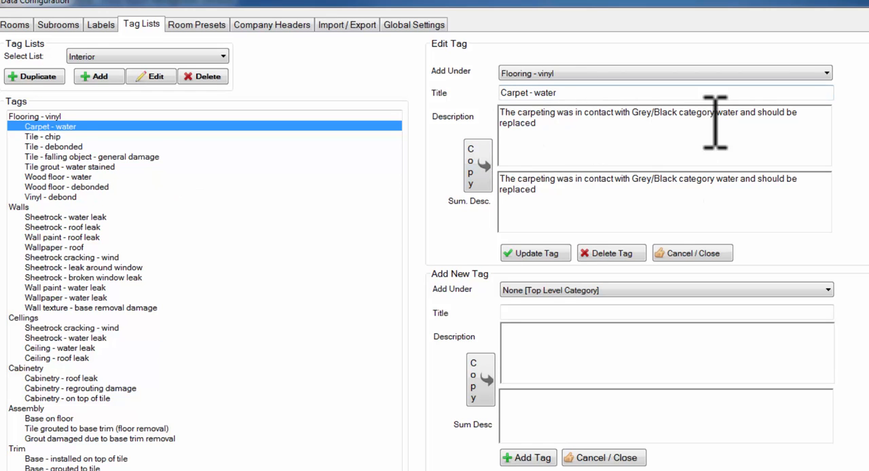
pyautogui.click(48, 137)
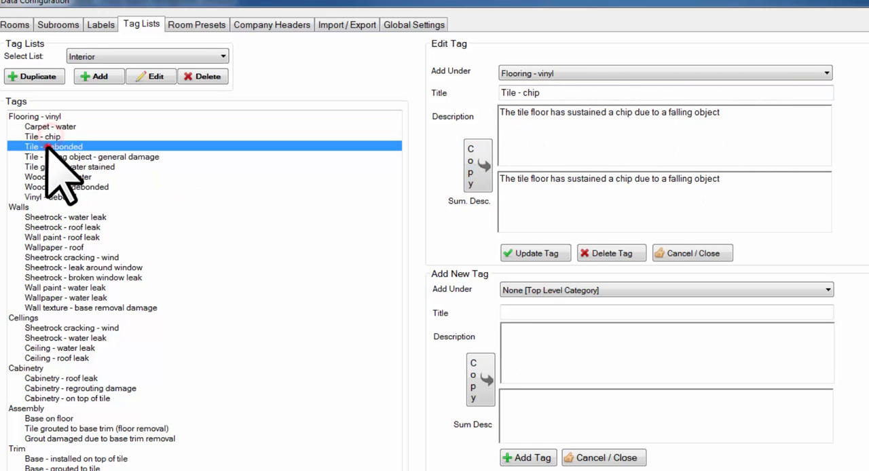
pyautogui.click(47, 147)
pyautogui.click(48, 157)
pyautogui.click(48, 167)
pyautogui.click(48, 176)
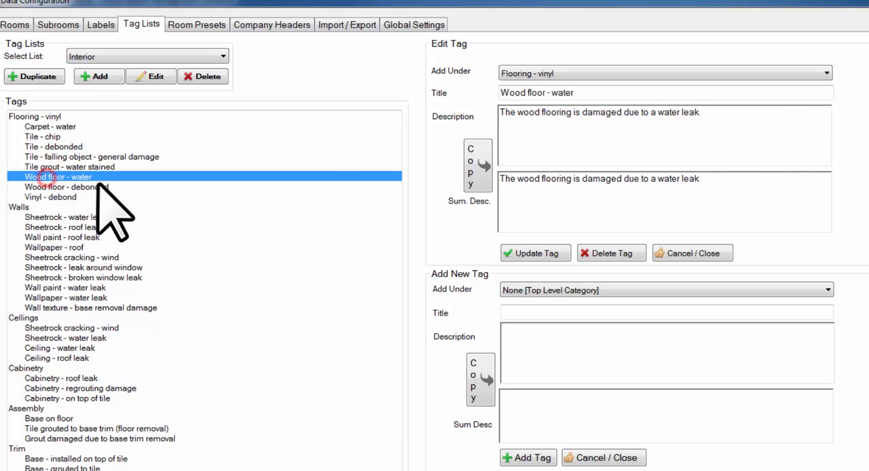
pyautogui.click(80, 187)
pyautogui.click(55, 197)
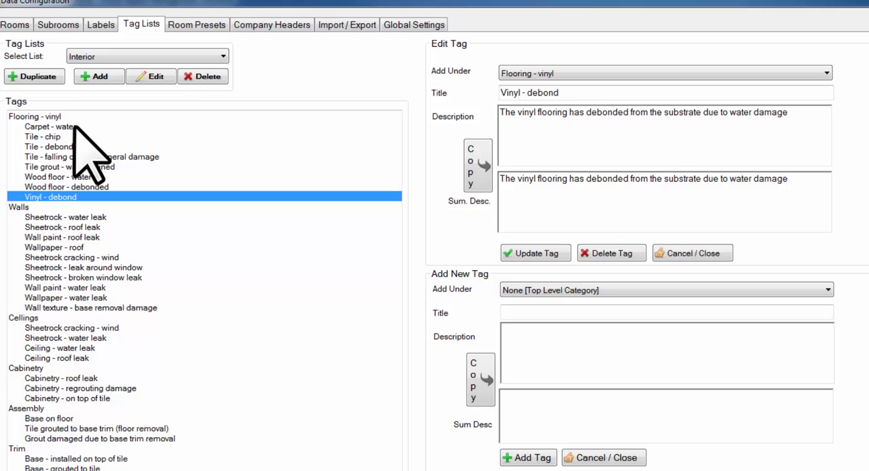
pyautogui.click(73, 126)
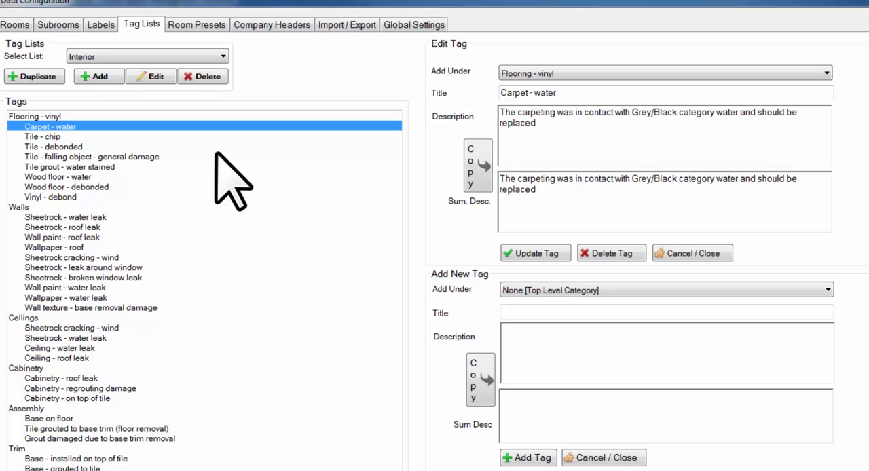
pyautogui.click(53, 136)
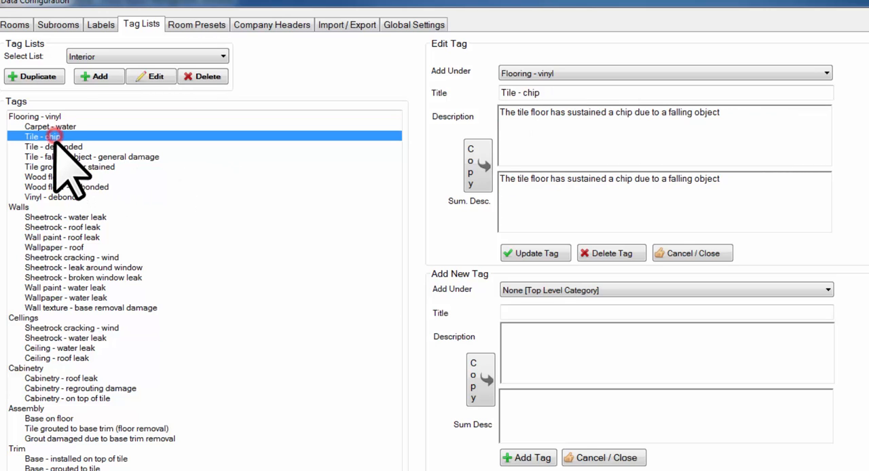
# - Append "- 1" to the Tile grout - water stained tag's description and copy it into the summary description
pyautogui.click(61, 167)
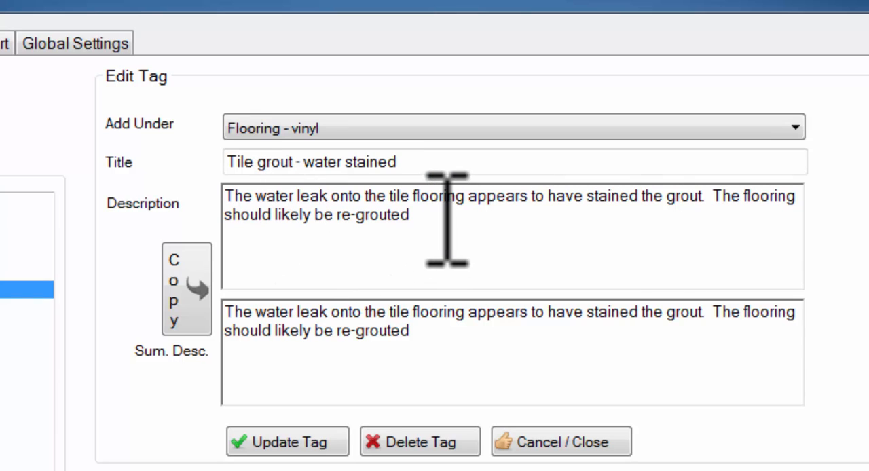
pyautogui.click(460, 344)
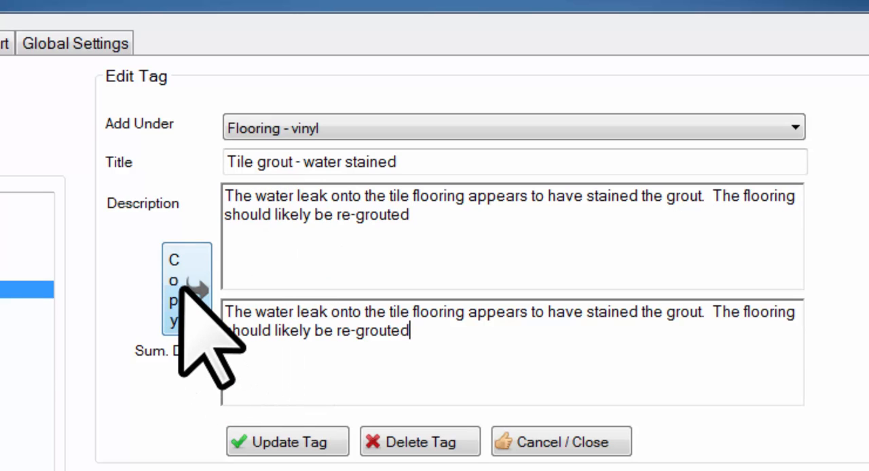
pyautogui.click(499, 222)
pyautogui.write('- 1')
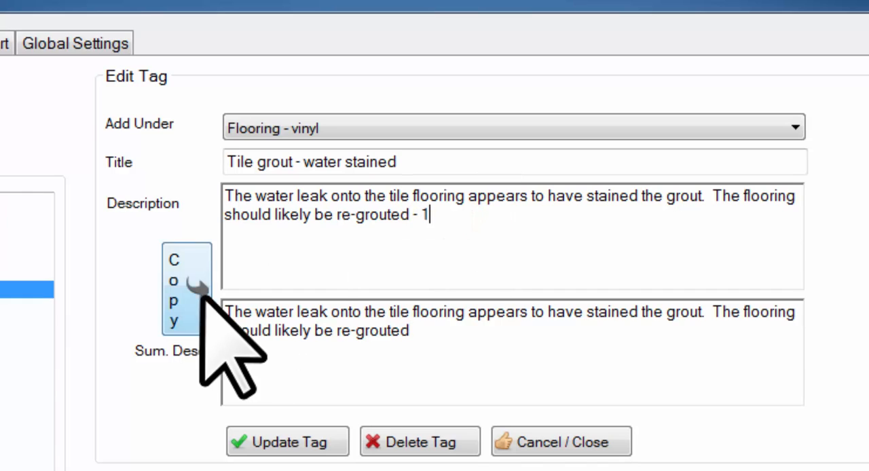
pyautogui.click(182, 280)
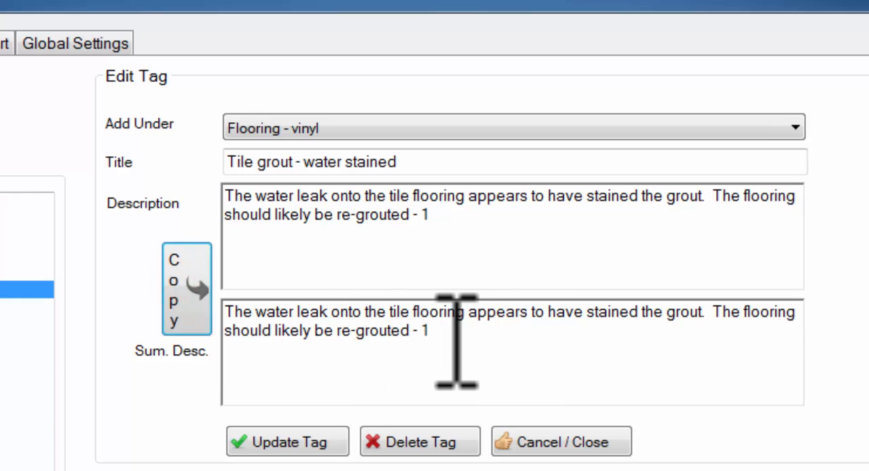
# - Replace the tag's description with "House", copy it to the summary description, then discard the edit by reselecting the tag
pyautogui.moveTo(475, 233)
pyautogui.mouseDown()
pyautogui.moveTo(349, 228)
pyautogui.moveTo(136, 184)
pyautogui.mouseUp()
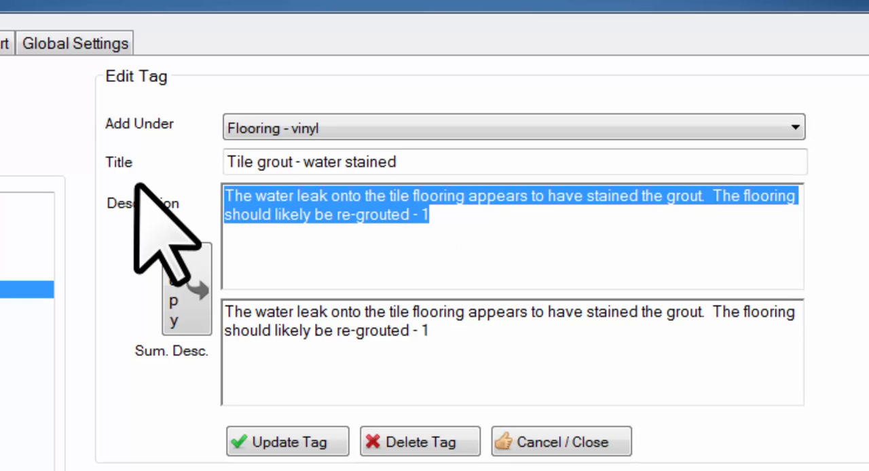
pyautogui.write('House')
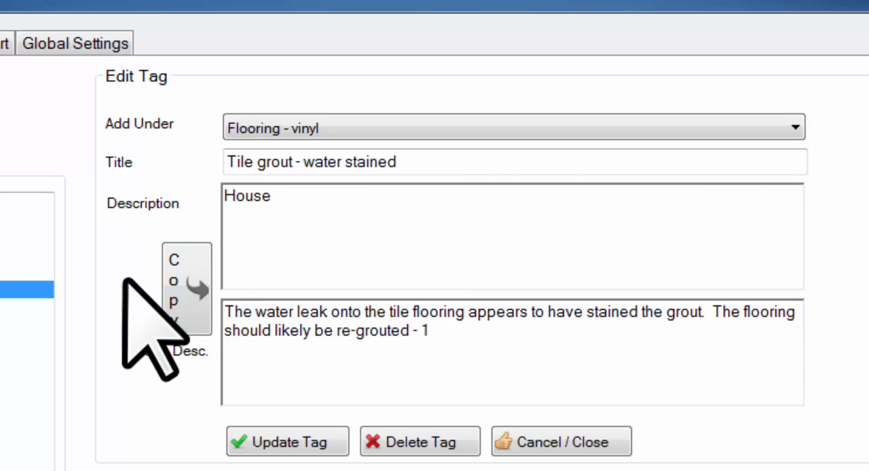
pyautogui.click(193, 280)
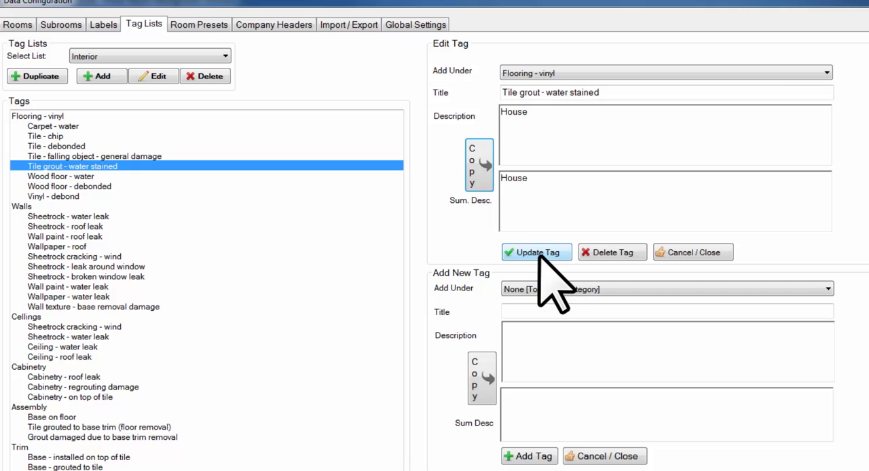
pyautogui.click(148, 157)
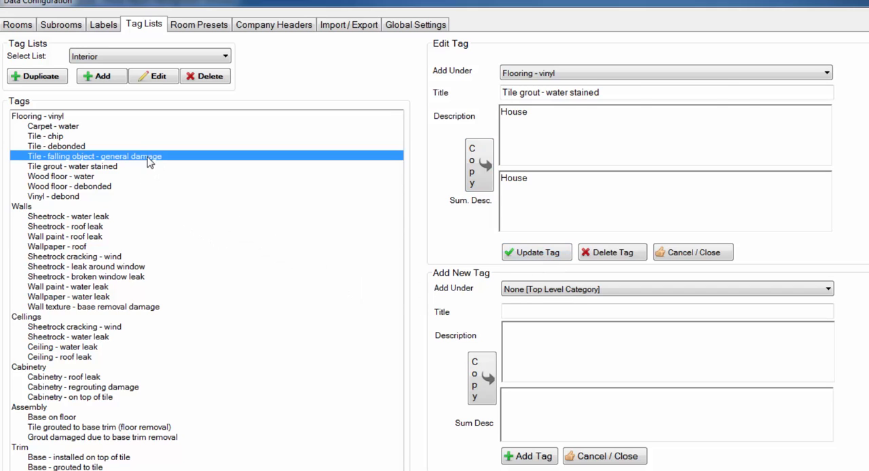
pyautogui.click(118, 167)
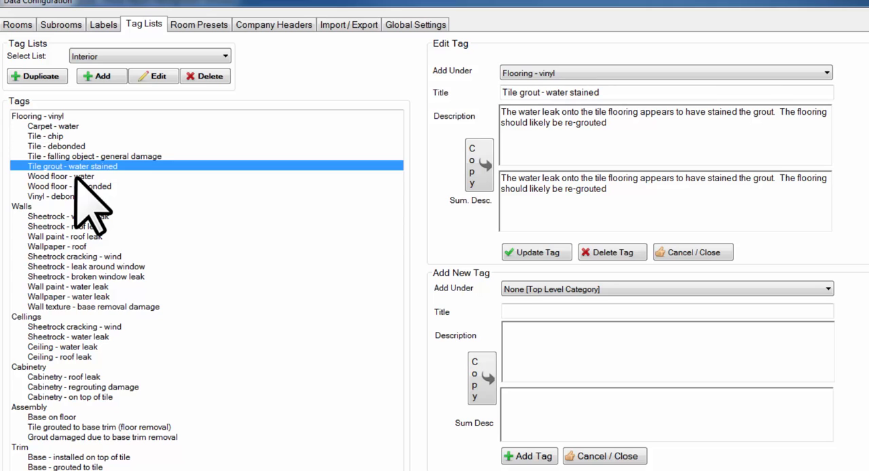
# - Start deleting the Vinyl - debond tag and decline the deletion
pyautogui.click(65, 196)
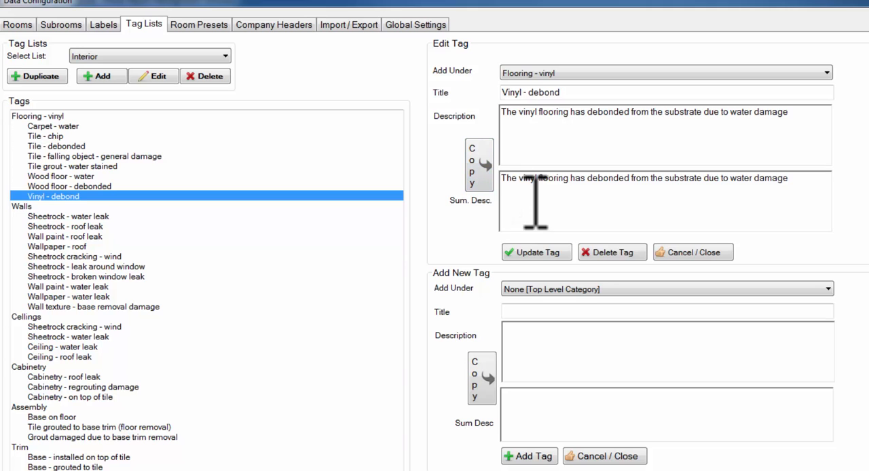
pyautogui.click(615, 252)
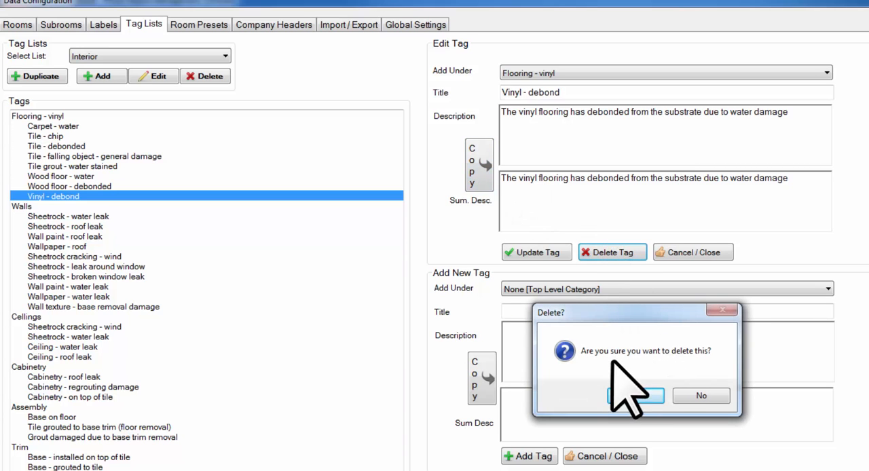
pyautogui.click(686, 399)
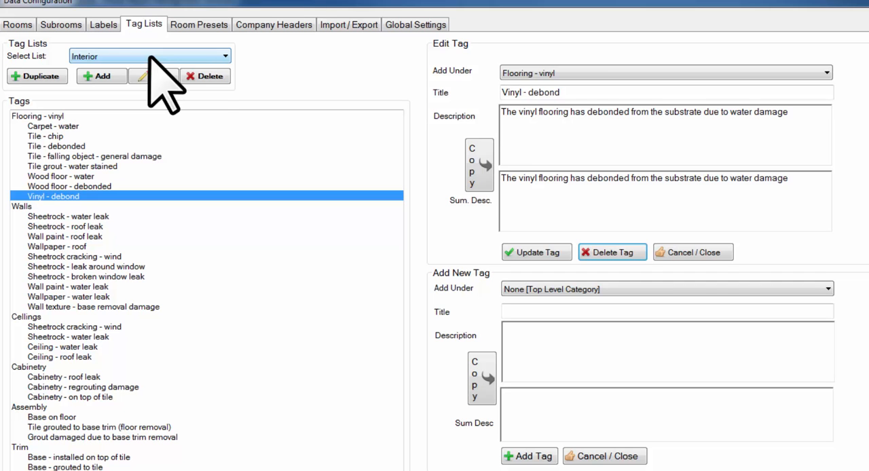
# - Start deleting the entire Interior tag list, accept the first confirmation, and decline the second one
pyautogui.click(206, 77)
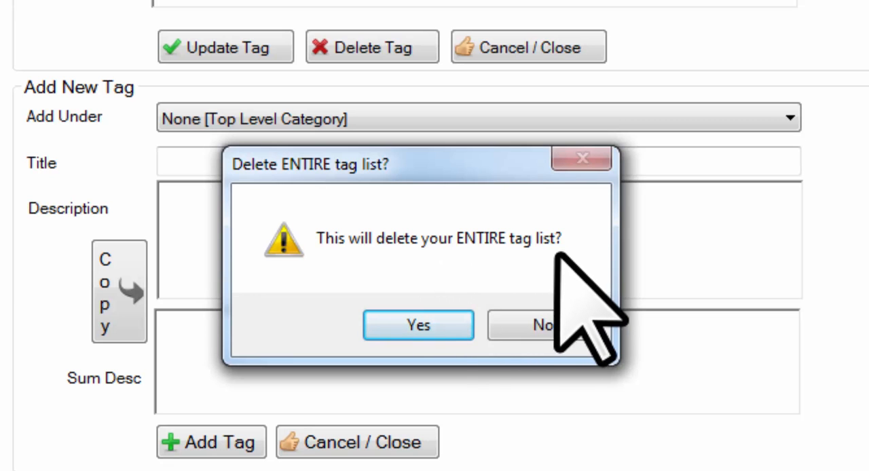
pyautogui.click(419, 320)
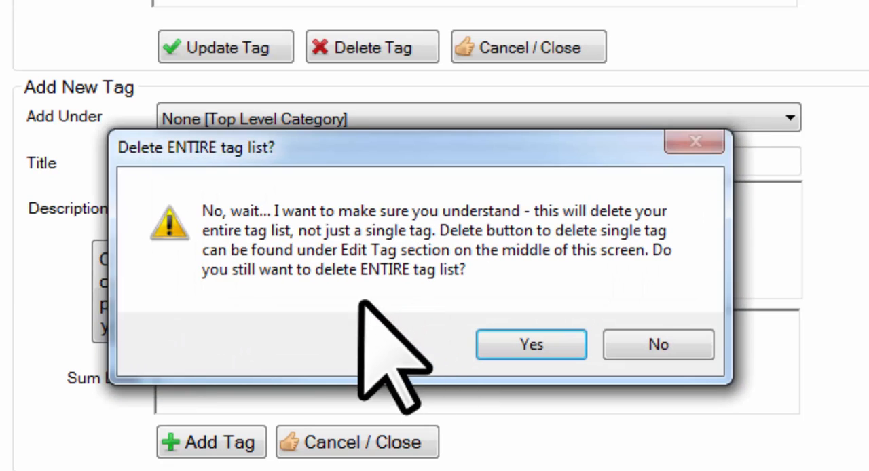
pyautogui.moveTo(192, 155); pyautogui.dragTo(207, 0)
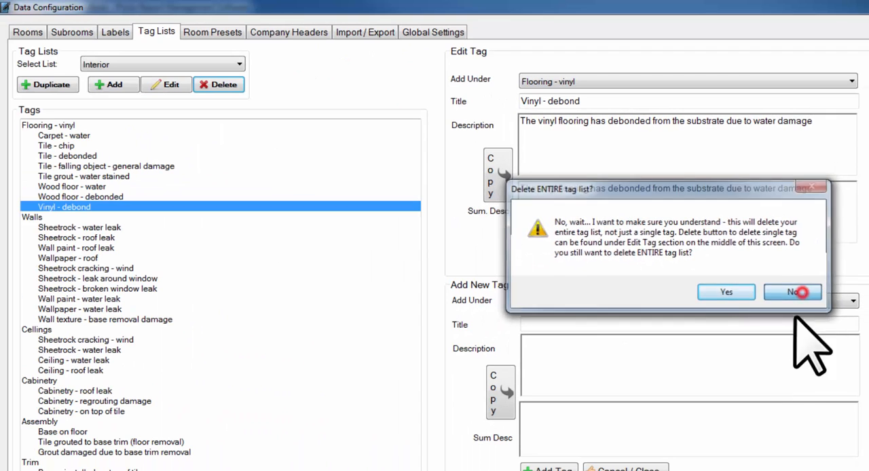
pyautogui.click(747, 355)
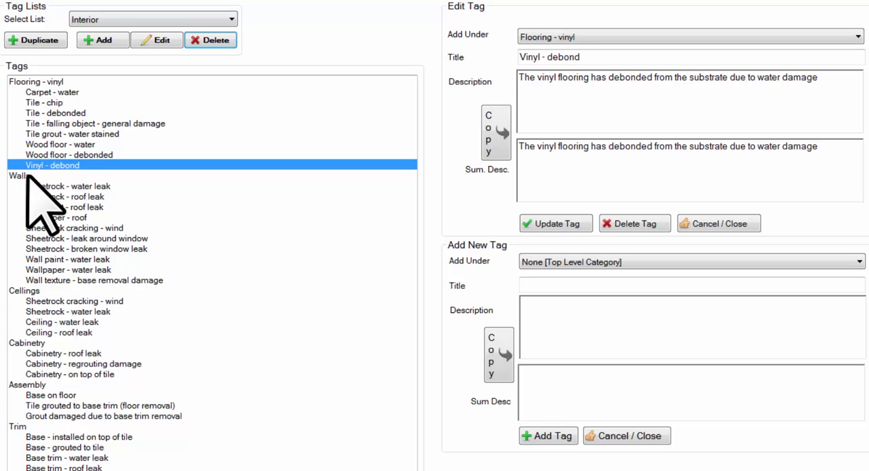
# - Fill in a new tag under Flooring - vinyl: title "Vinyl damage fire", description and summary "The vinyl flooring has been damaged by a fire"
pyautogui.click(41, 81)
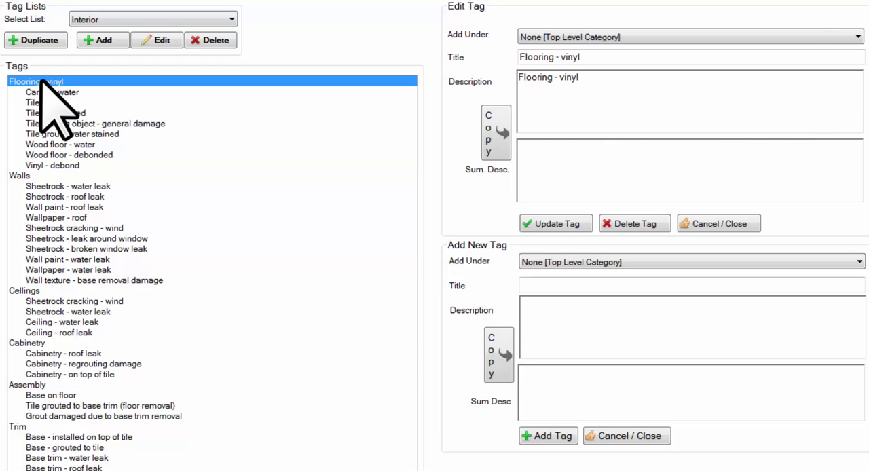
pyautogui.click(543, 262)
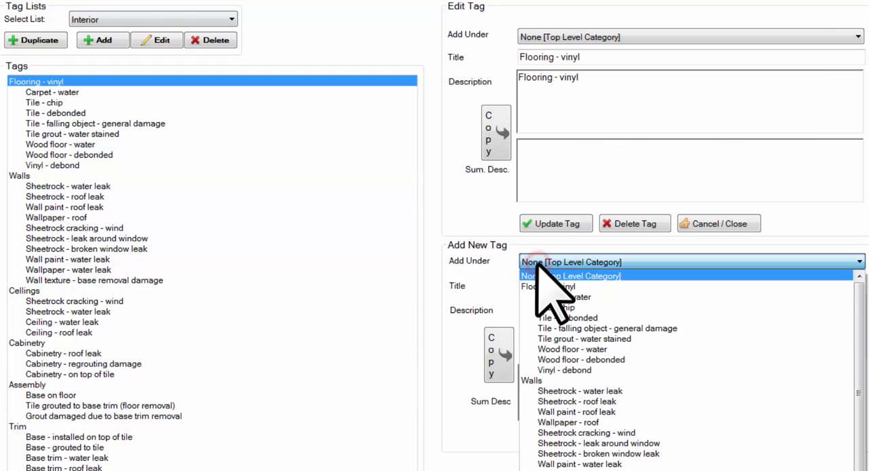
pyautogui.click(551, 286)
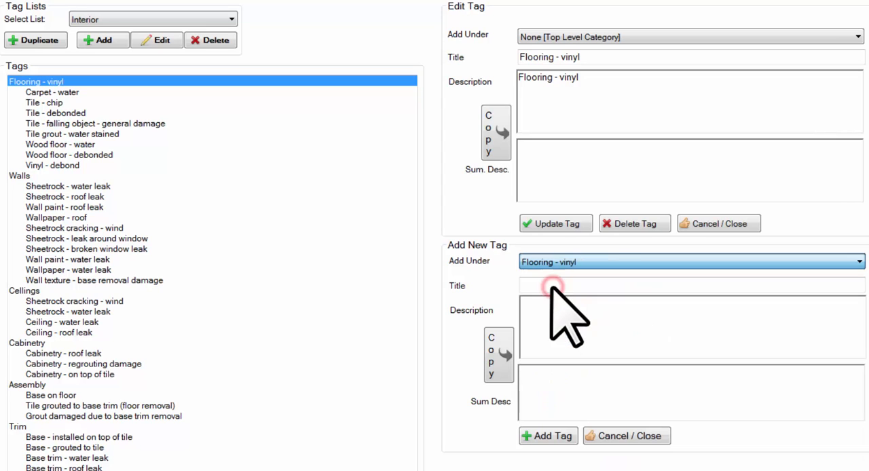
pyautogui.click(562, 286)
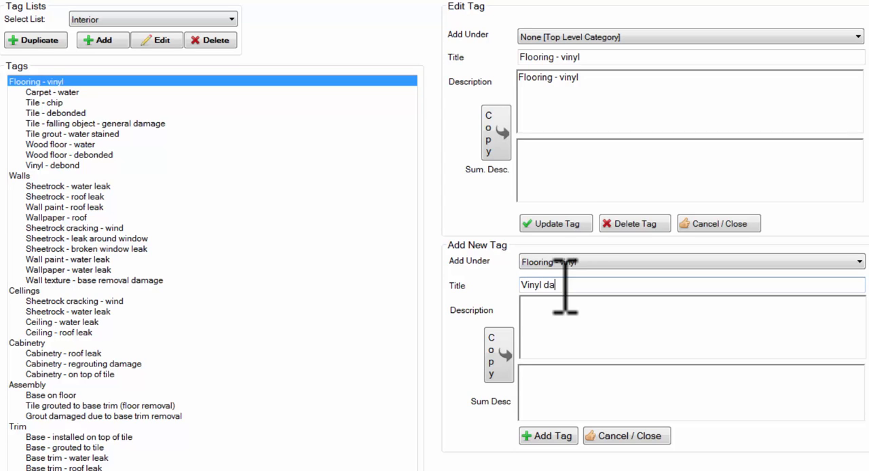
pyautogui.write('Vinyl damage fire')
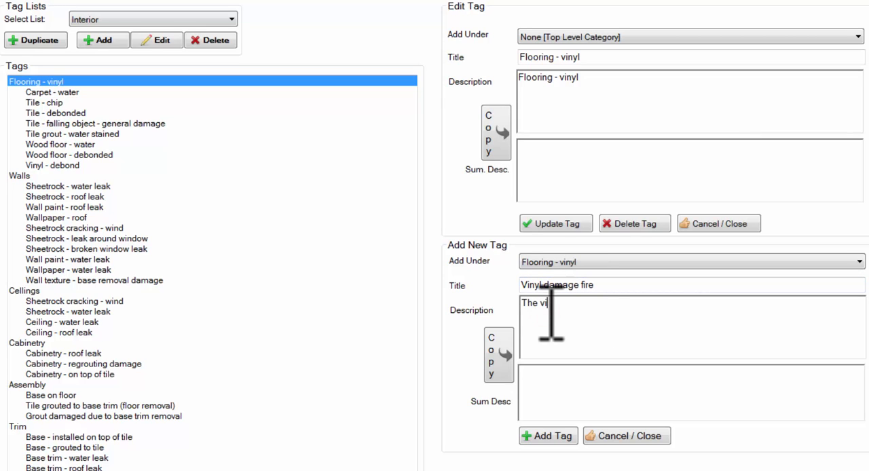
pyautogui.write('ooring has been damaged by a fire')
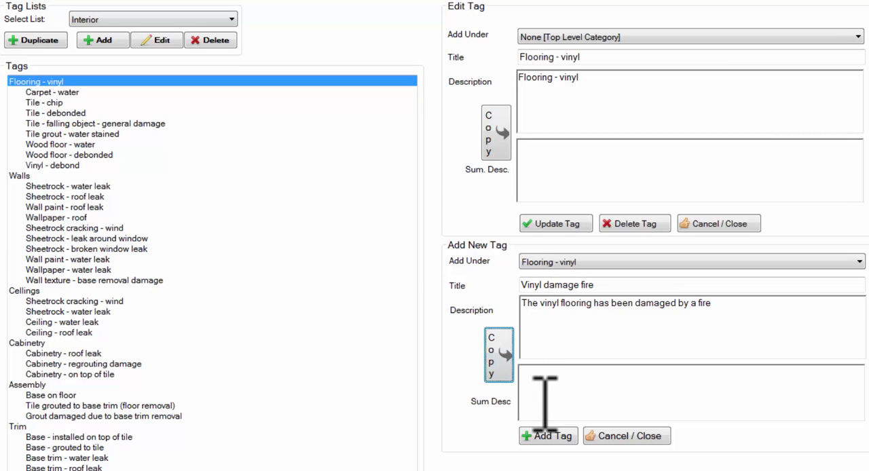
pyautogui.click(497, 353)
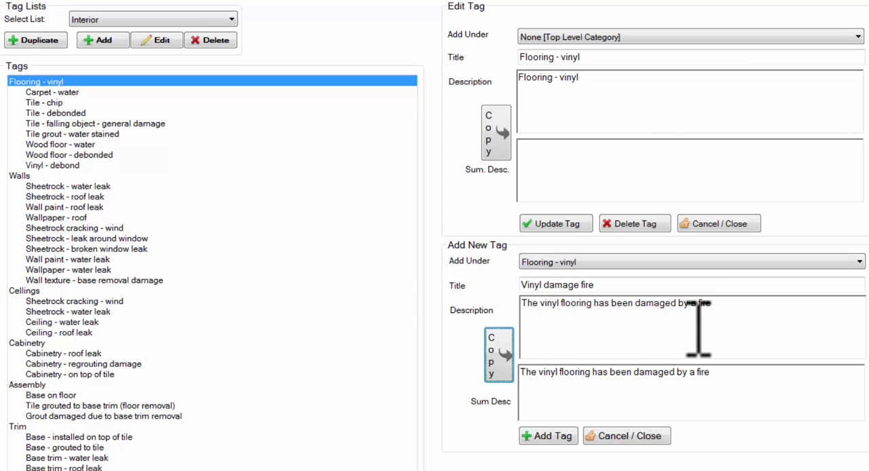
# - Review the new fire damage tag's description and summary description, and add the tag to the Interior list
pyautogui.moveTo(724, 305); pyautogui.dragTo(523, 298)
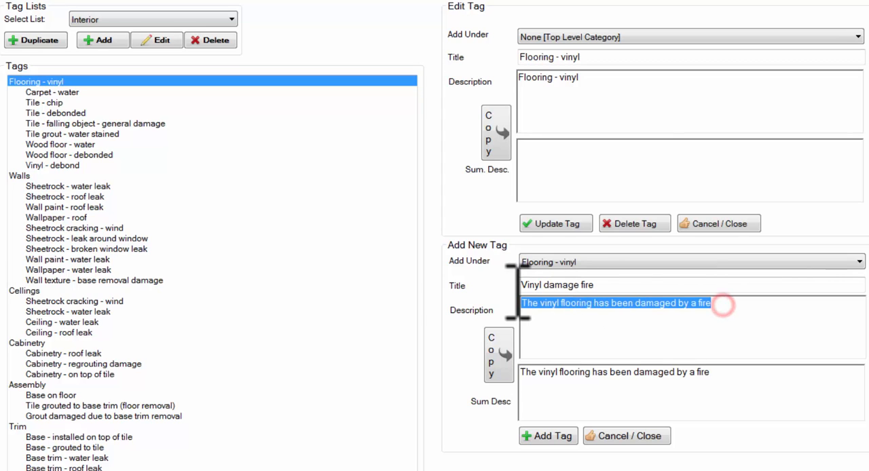
pyautogui.click(592, 314)
pyautogui.click(763, 306)
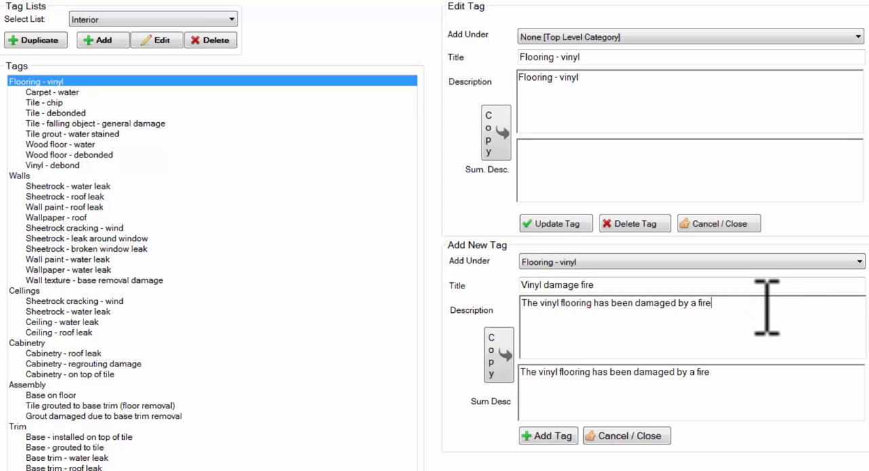
pyautogui.tripleClick(737, 376)
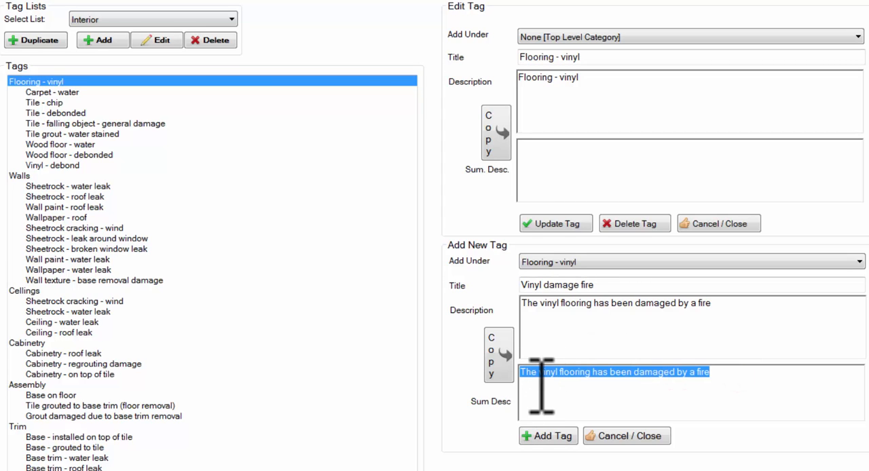
pyautogui.click(710, 404)
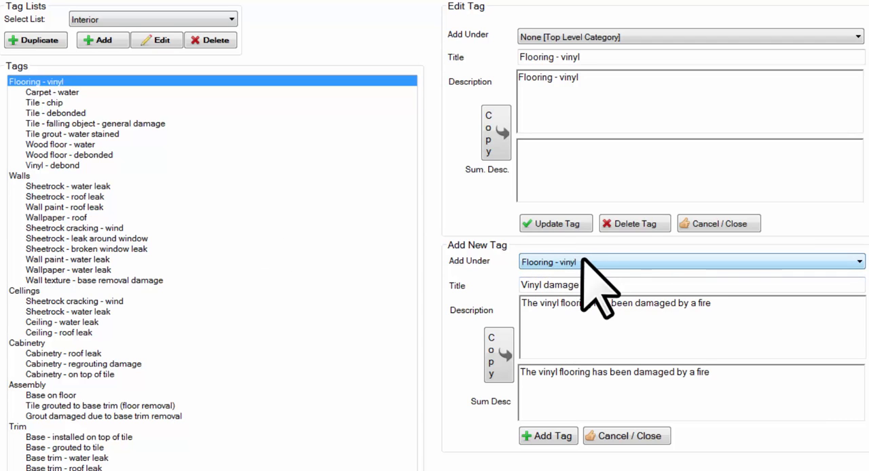
pyautogui.click(556, 437)
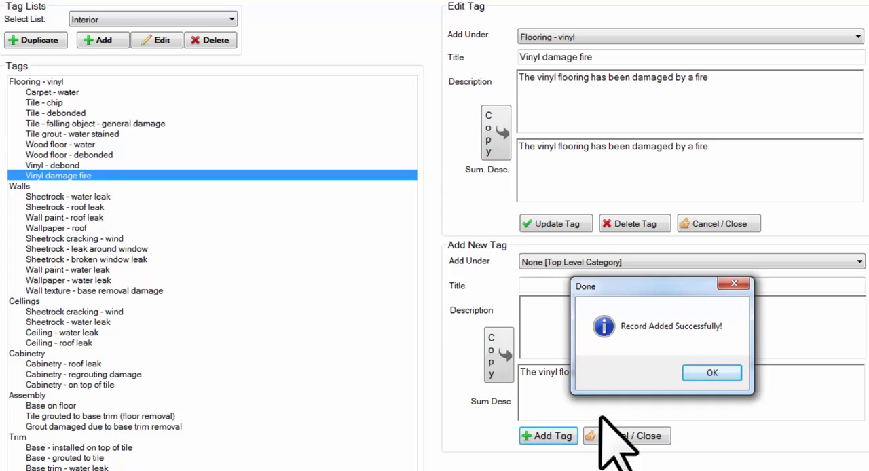
pyautogui.click(725, 372)
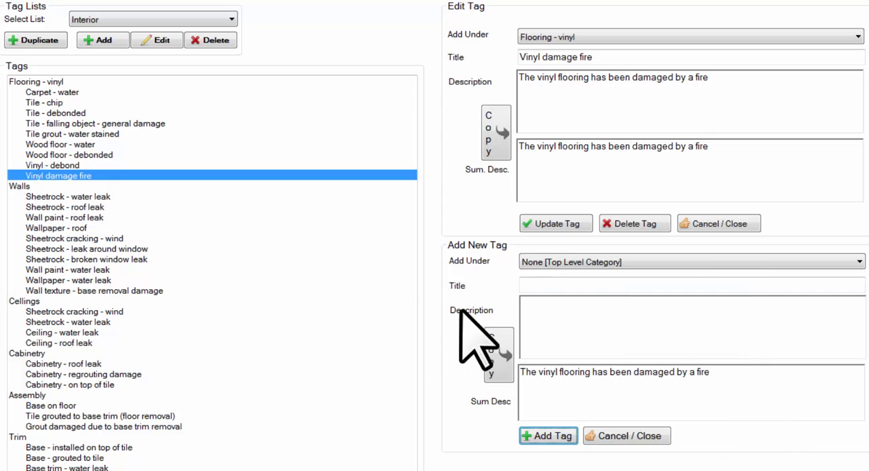
# - Add a top-level tag category with title and description "Cabinetry", clearing the leftover summary description
pyautogui.click(564, 285)
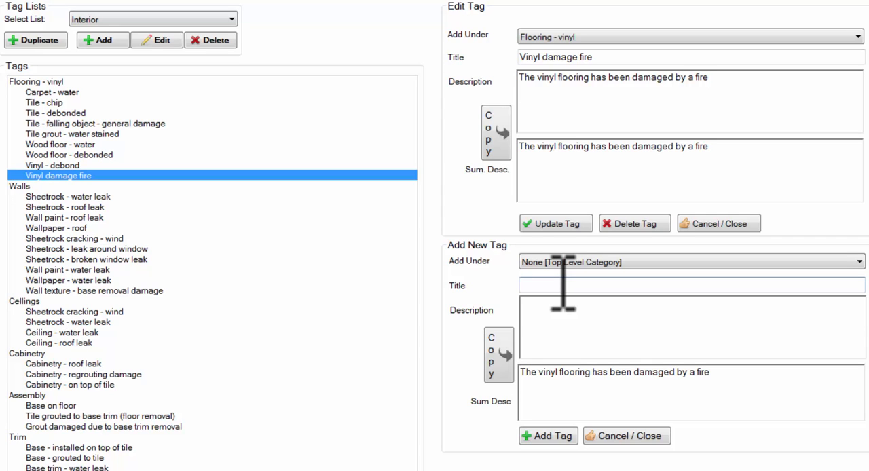
pyautogui.write('Cabinetry')
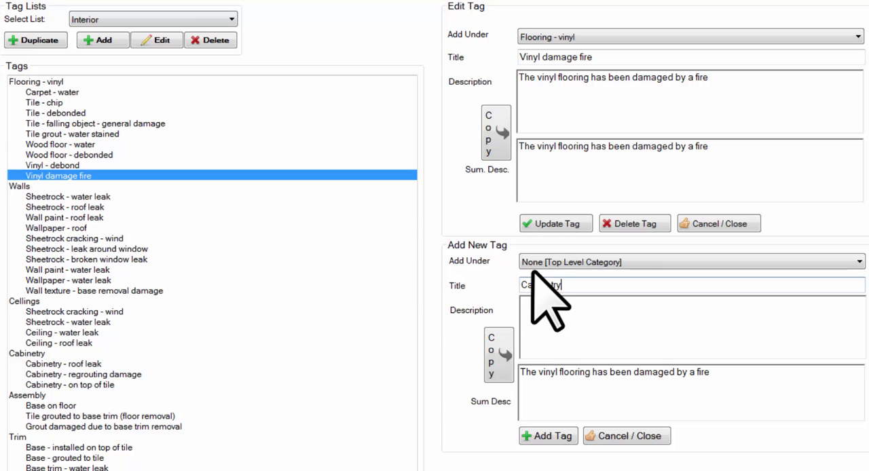
pyautogui.click(535, 262)
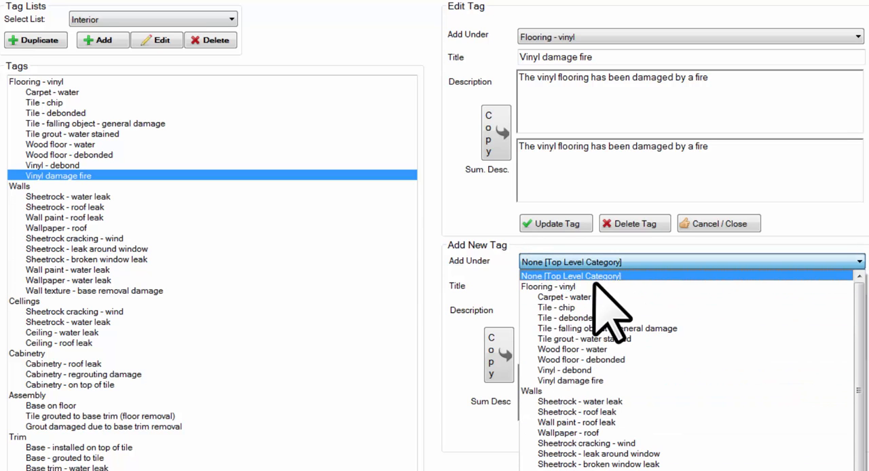
pyautogui.click(613, 262)
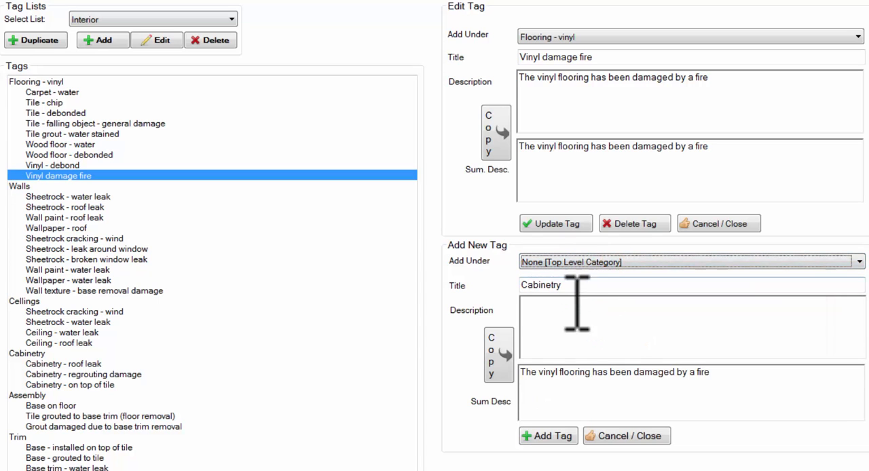
pyautogui.click(577, 317)
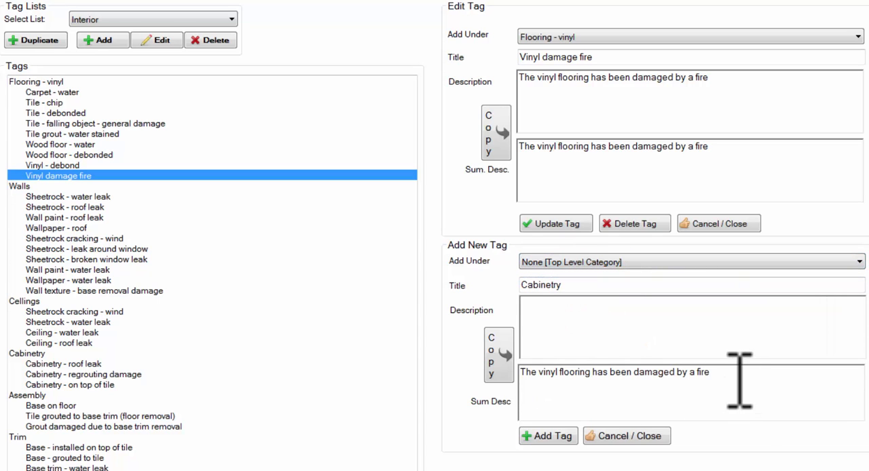
pyautogui.moveTo(740, 387); pyautogui.dragTo(404, 359)
pyautogui.press('BackSpace')
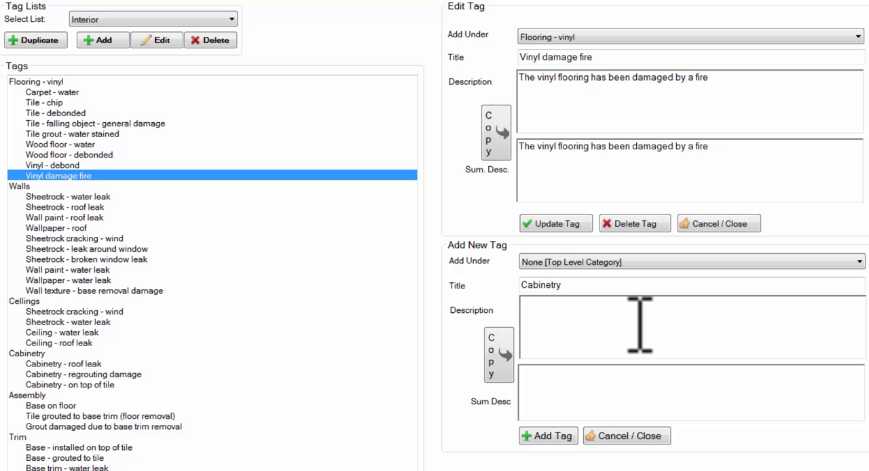
pyautogui.write('Cabinetry')
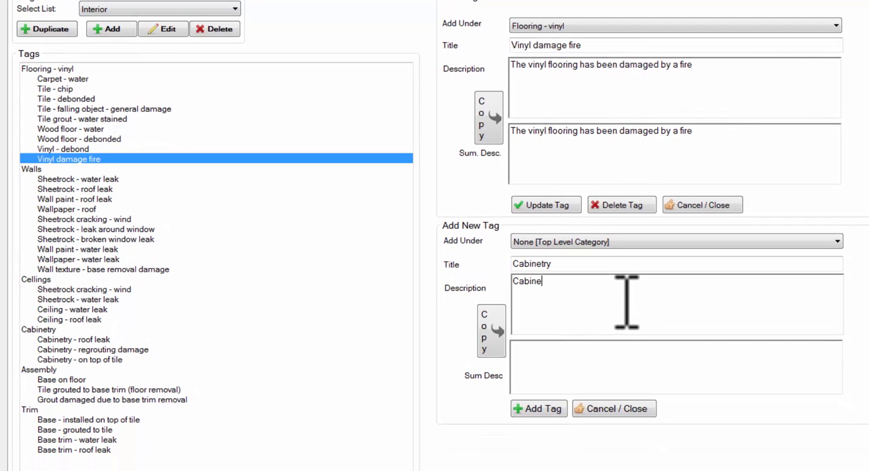
pyautogui.click(543, 409)
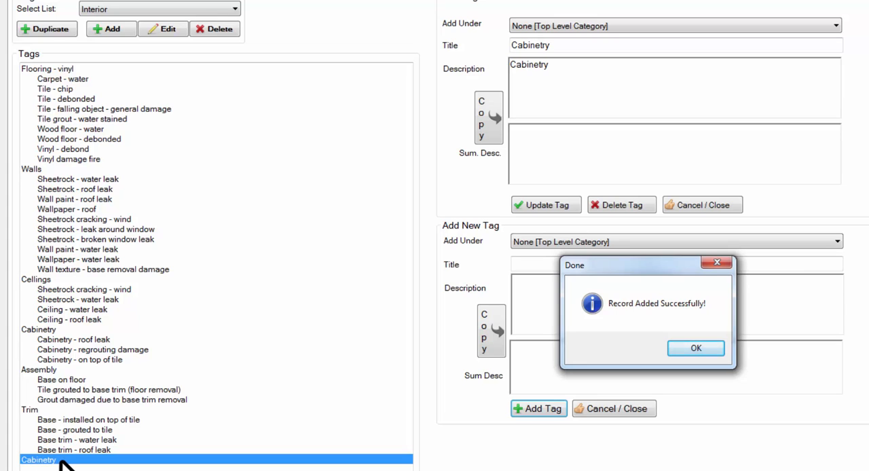
pyautogui.click(697, 350)
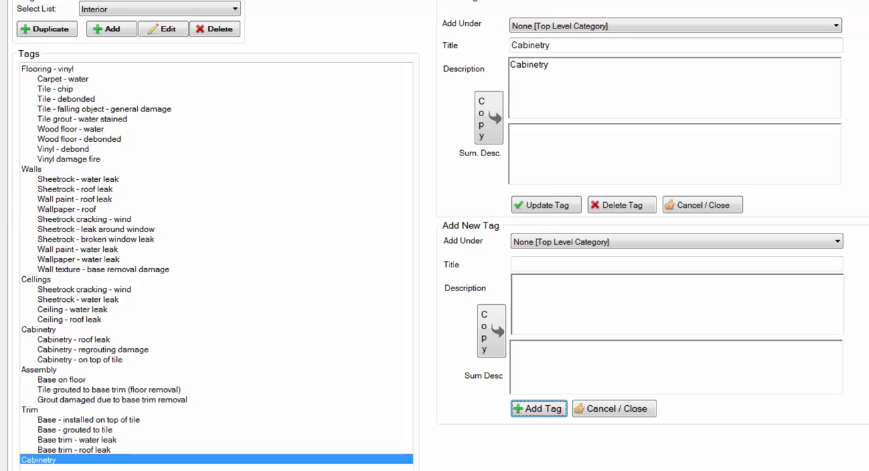
# - Title a new tag "Water damage cabinet", describe it as "This is a photo of the water damage to the kitchen cabinetry", and copy that to the summary
pyautogui.click(570, 265)
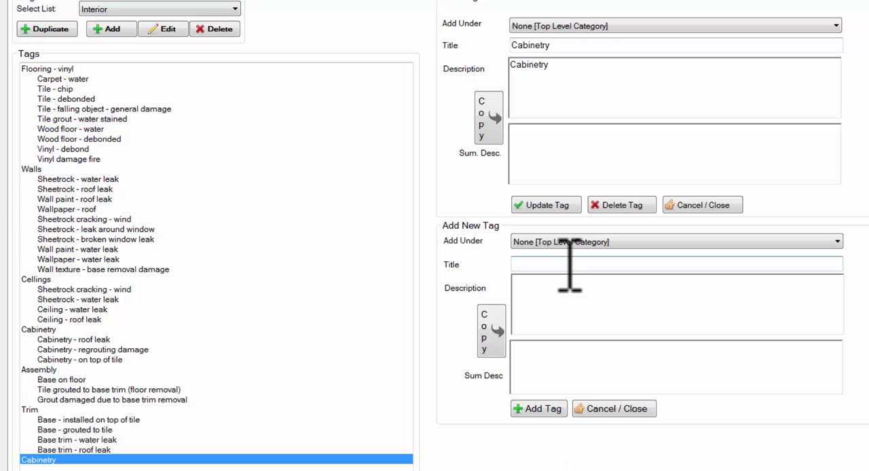
pyautogui.write('Water damage cabine')
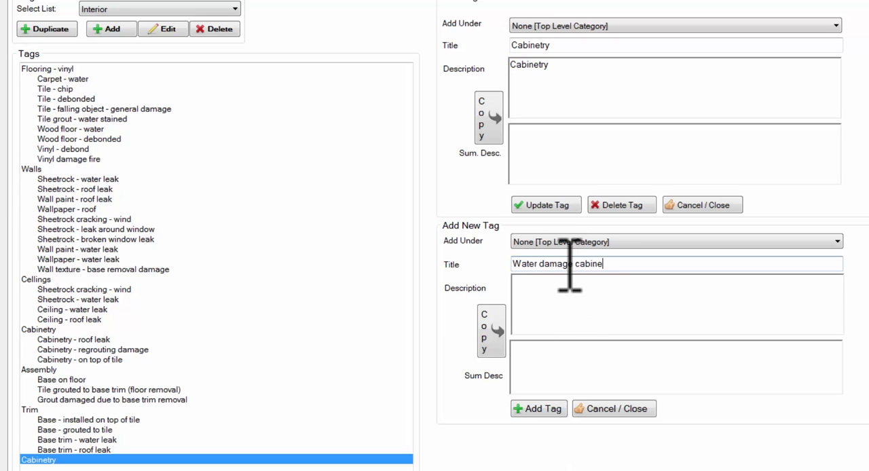
pyautogui.write('t')
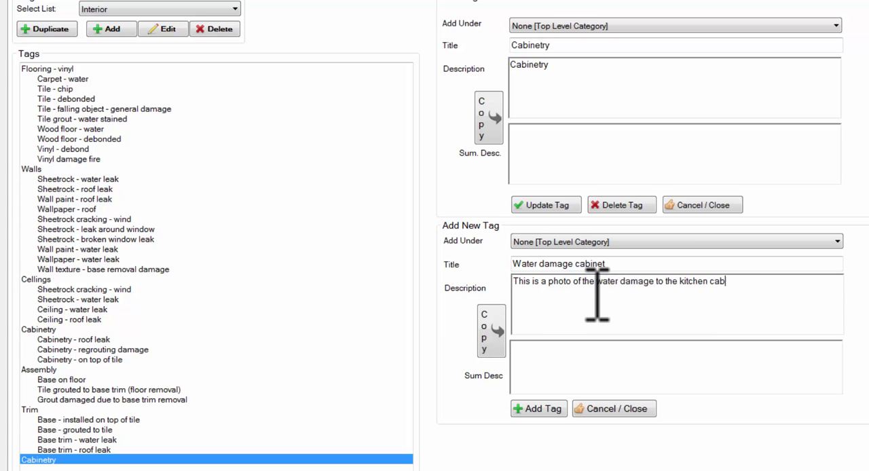
pyautogui.write('inetry')
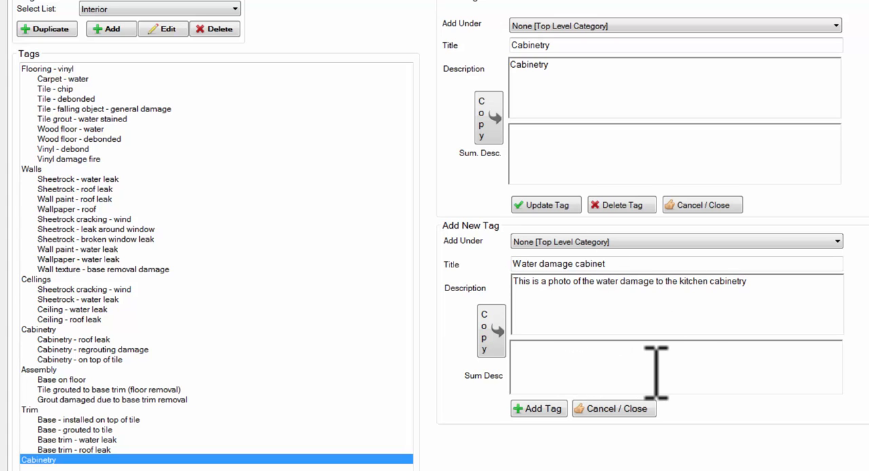
pyautogui.click(482, 342)
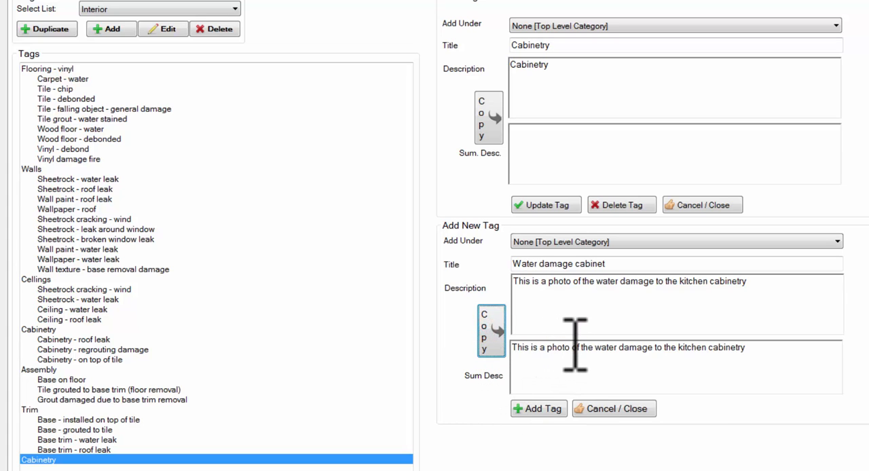
# - Reword the new tag's summary description to "There is water damage to the kitchen cabinetry"
pyautogui.moveTo(595, 347); pyautogui.dragTo(495, 345)
pyautogui.write('There ')
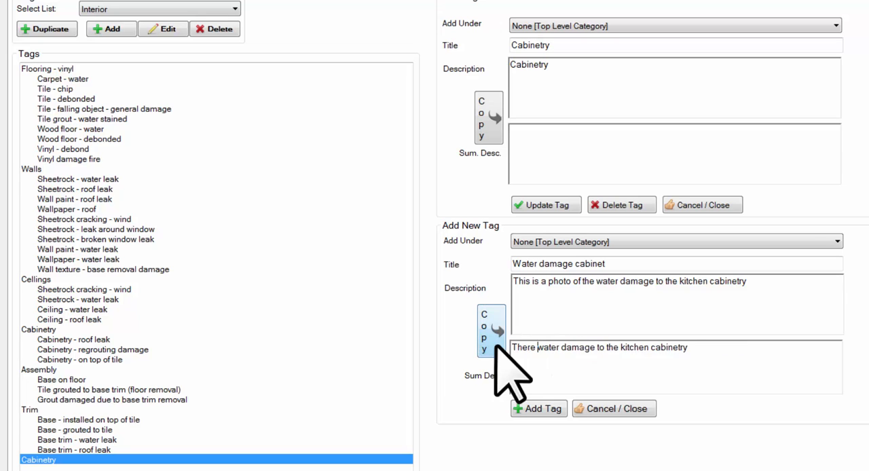
pyautogui.write('is')
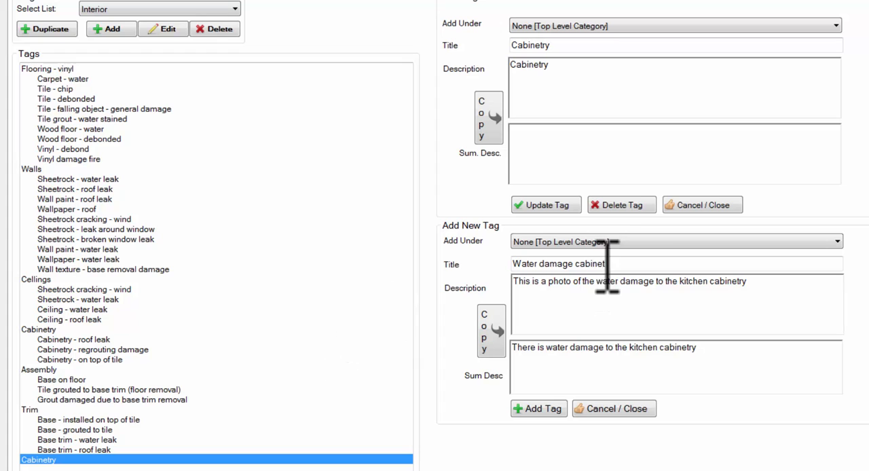
# - Place the Water damage cabinet tag under the newly added Cabinetry category, add it to the list, and select it
pyautogui.click(603, 242)
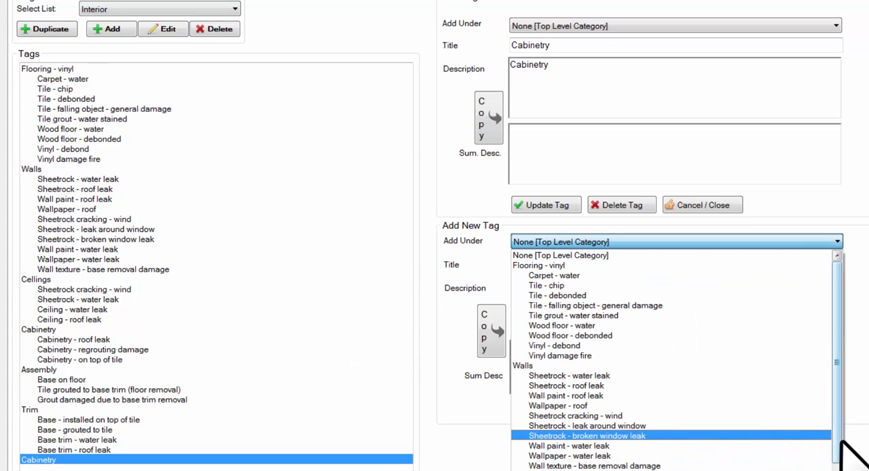
pyautogui.moveTo(838, 442); pyautogui.dragTo(838, 470)
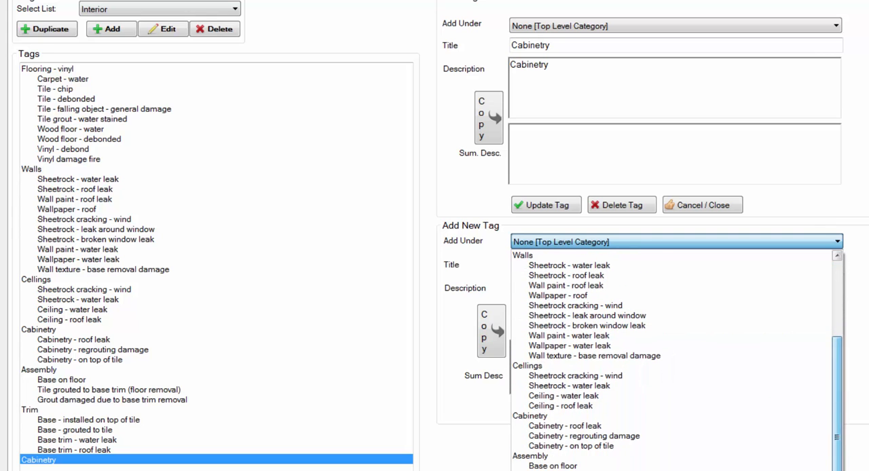
pyautogui.click(530, 415)
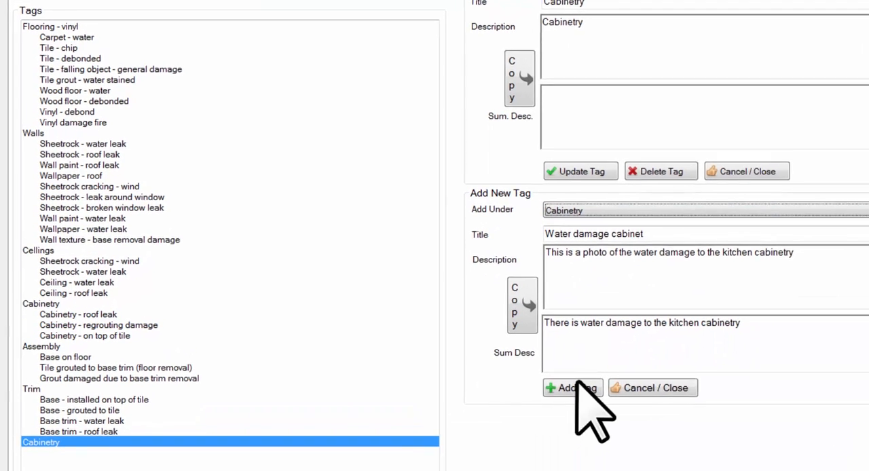
pyautogui.click(595, 373)
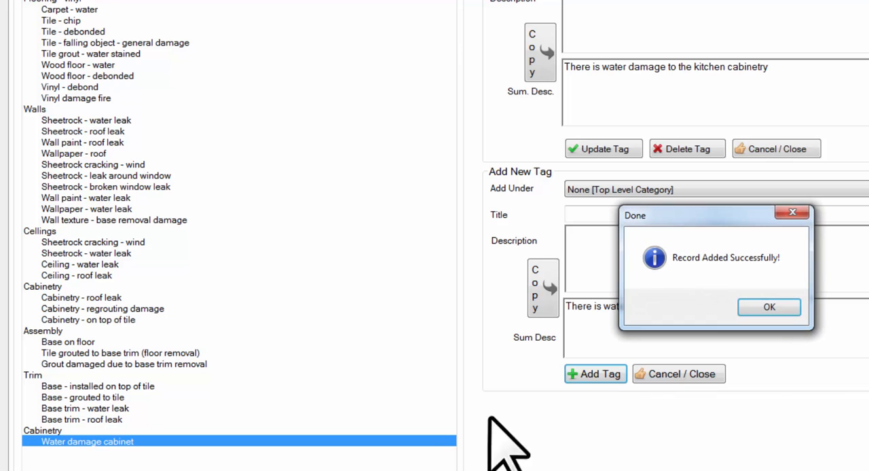
pyautogui.click(778, 306)
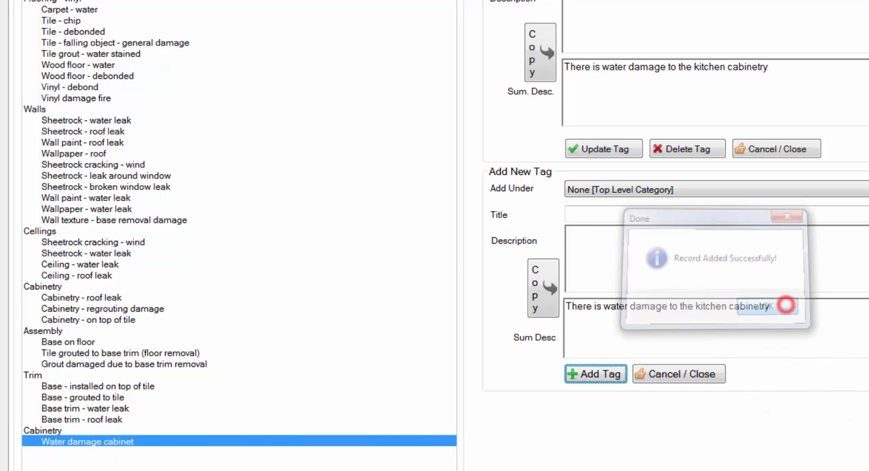
pyautogui.click(73, 442)
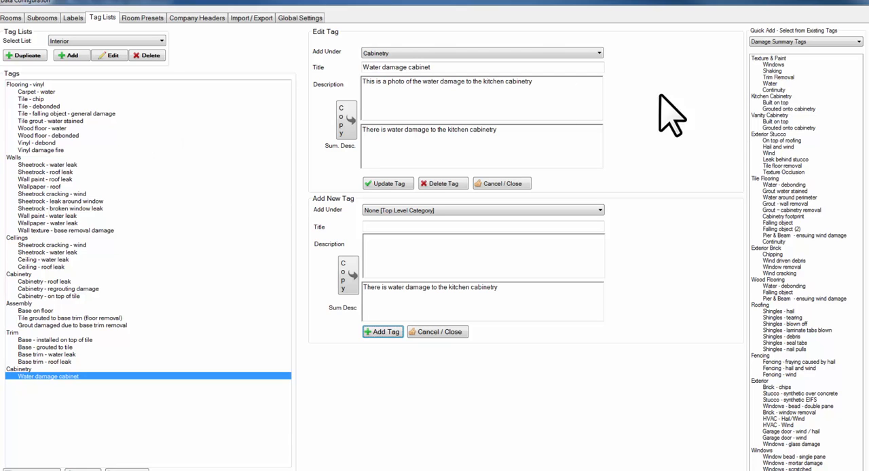
# - Browse the existing tags of the Exterior, General and Roofing lists offered for quick adding
pyautogui.click(821, 42)
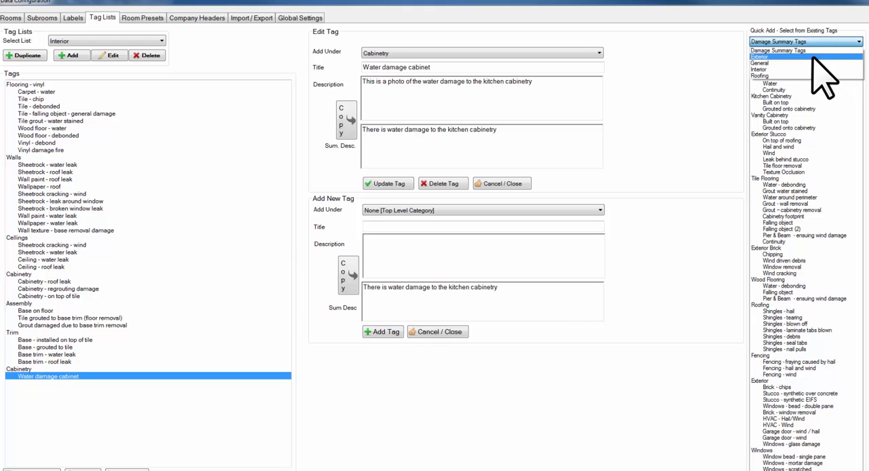
pyautogui.click(813, 59)
pyautogui.click(818, 43)
pyautogui.click(822, 48)
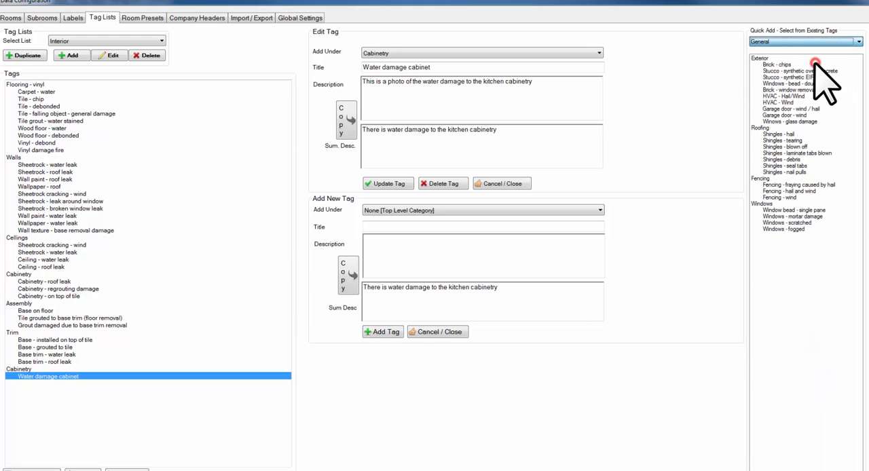
pyautogui.click(824, 42)
pyautogui.click(817, 74)
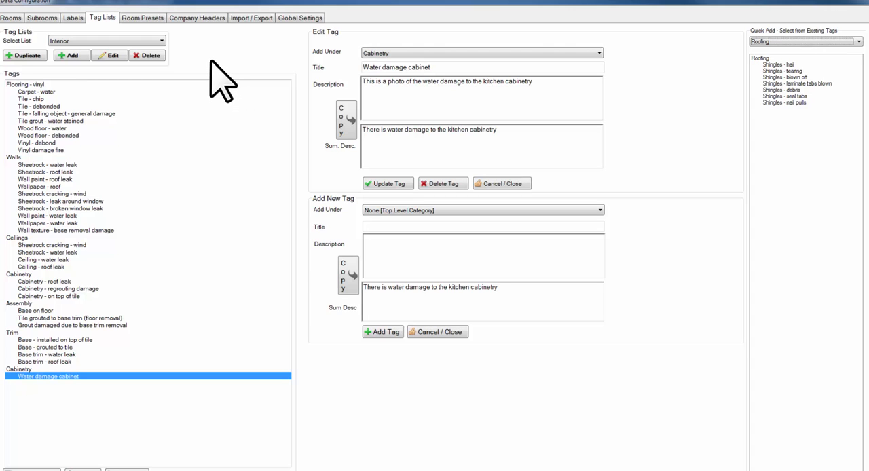
# - Open the General tag list and duplicate it
pyautogui.click(132, 41)
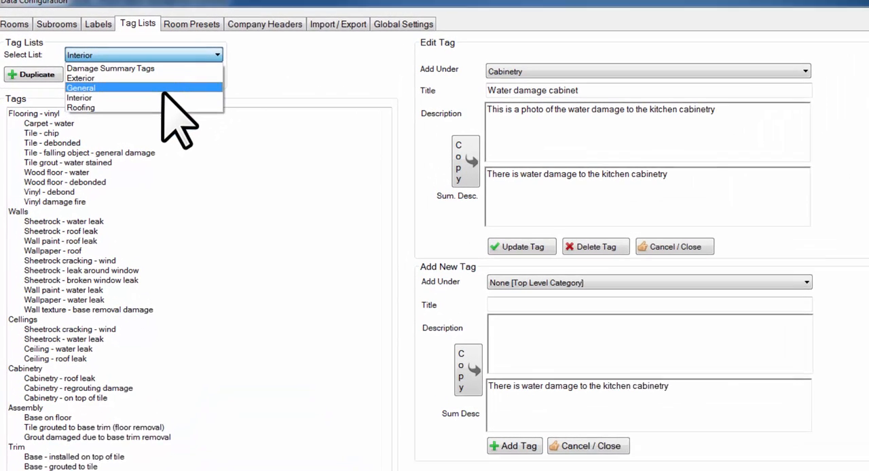
pyautogui.click(163, 87)
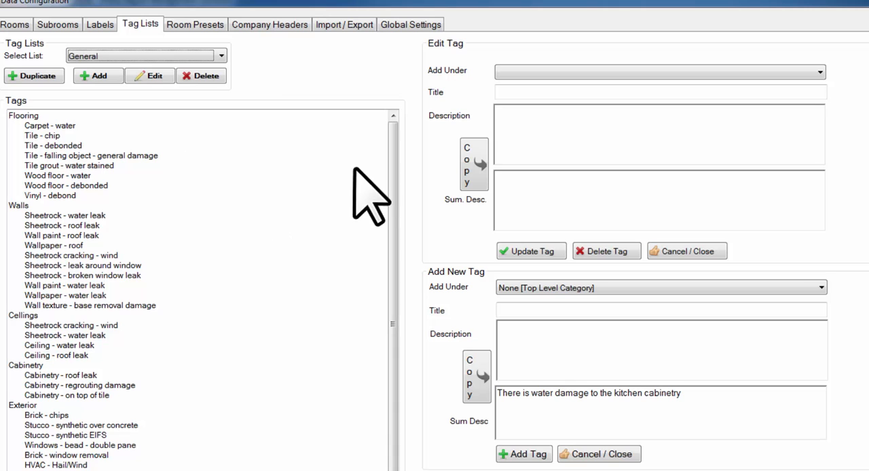
pyautogui.moveTo(394, 168); pyautogui.dragTo(429, 156)
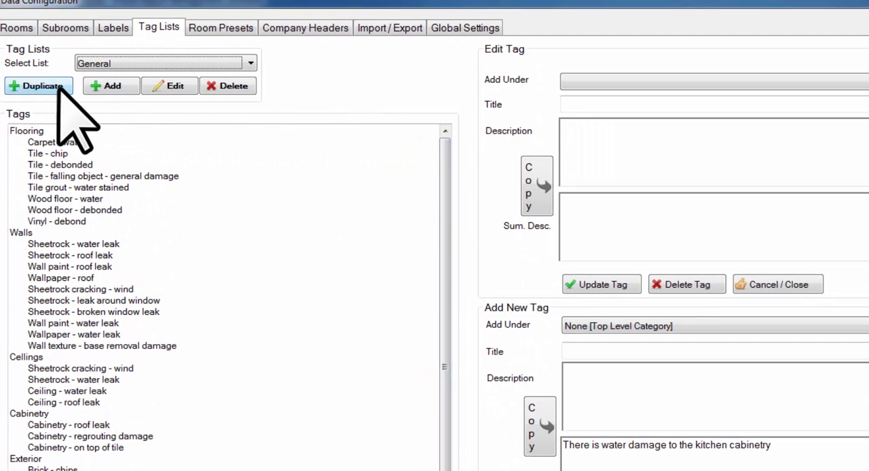
pyautogui.click(41, 86)
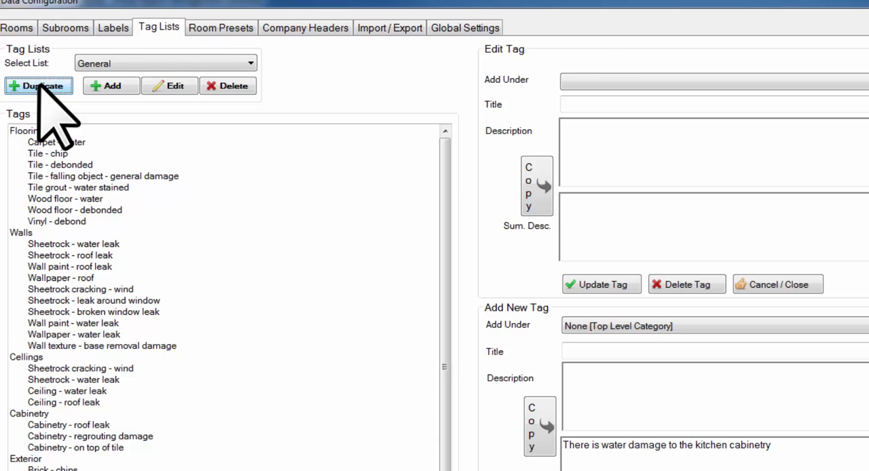
# - Rename the copied General tag list to "Interior Only"
pyautogui.click(217, 65)
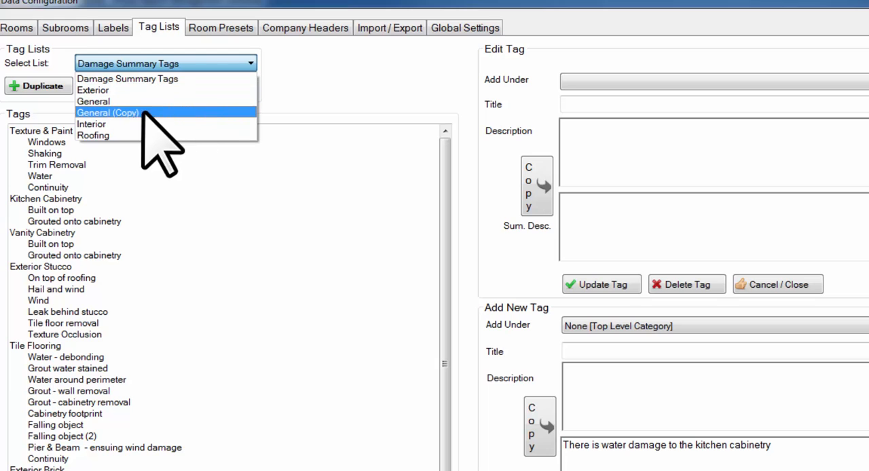
pyautogui.click(134, 112)
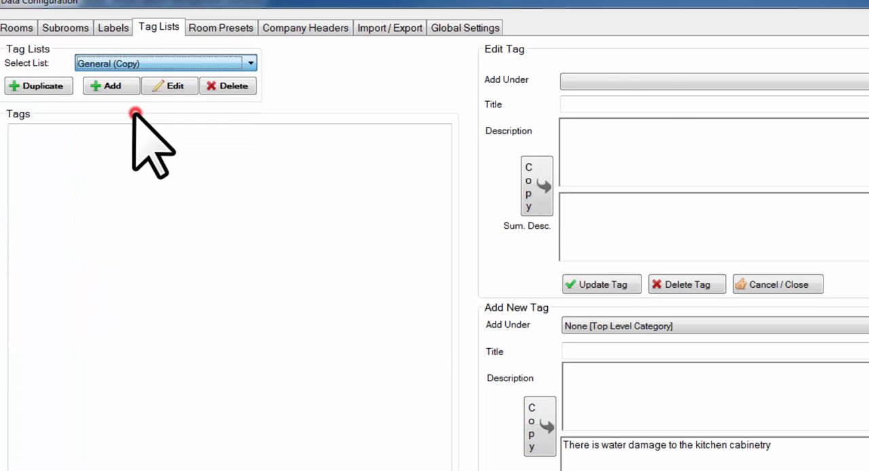
pyautogui.click(168, 87)
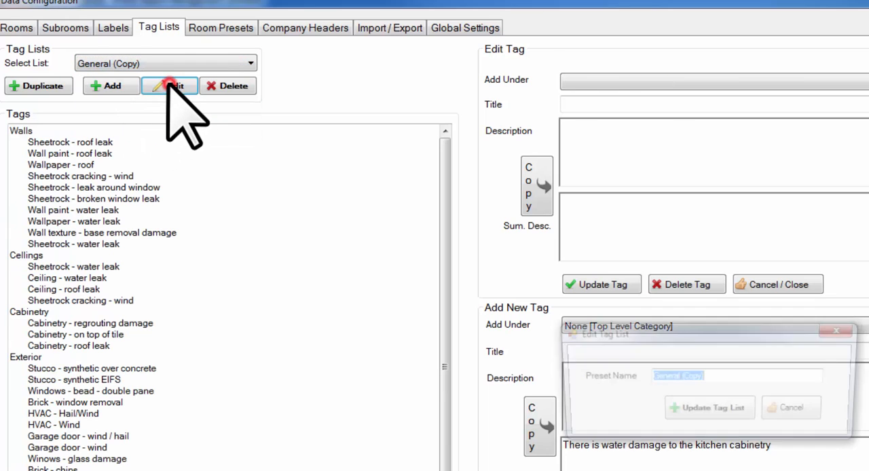
pyautogui.click(719, 377)
pyautogui.moveTo(723, 377); pyautogui.dragTo(631, 377)
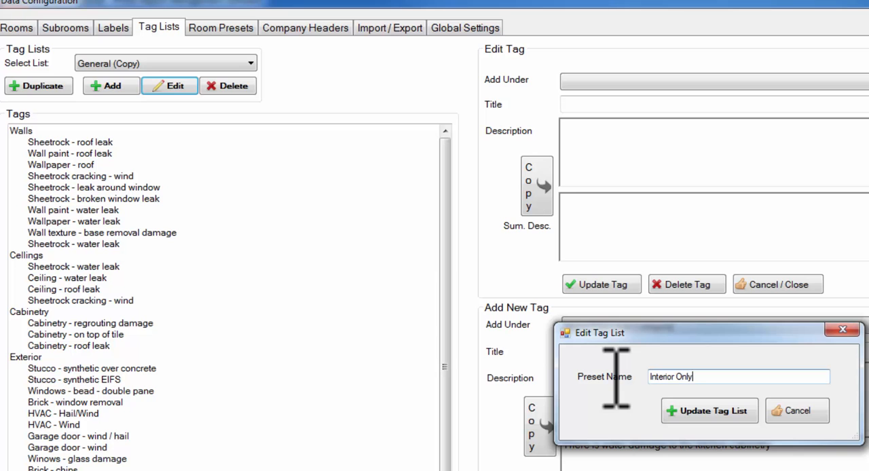
pyautogui.click(715, 415)
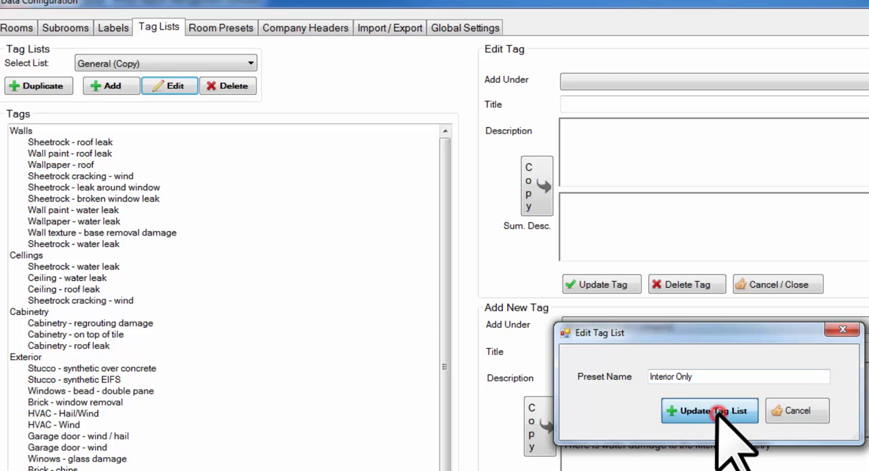
# - Open the Interior Only tag list and delete its Roofing category
pyautogui.click(197, 64)
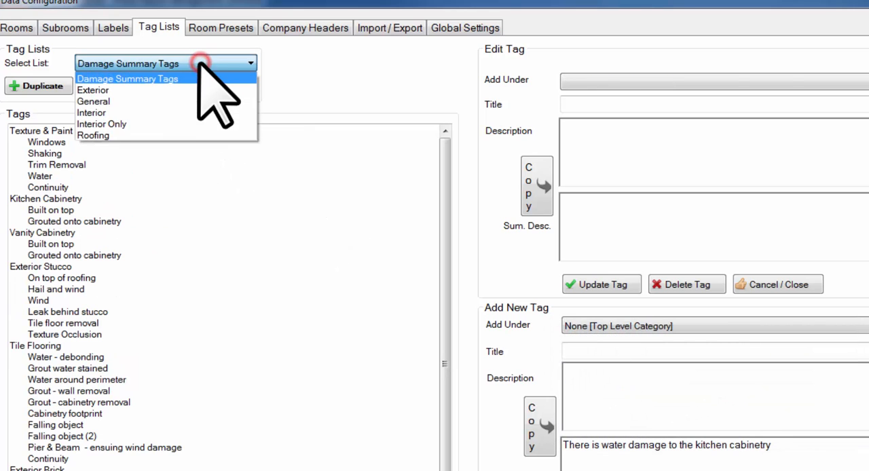
pyautogui.click(191, 123)
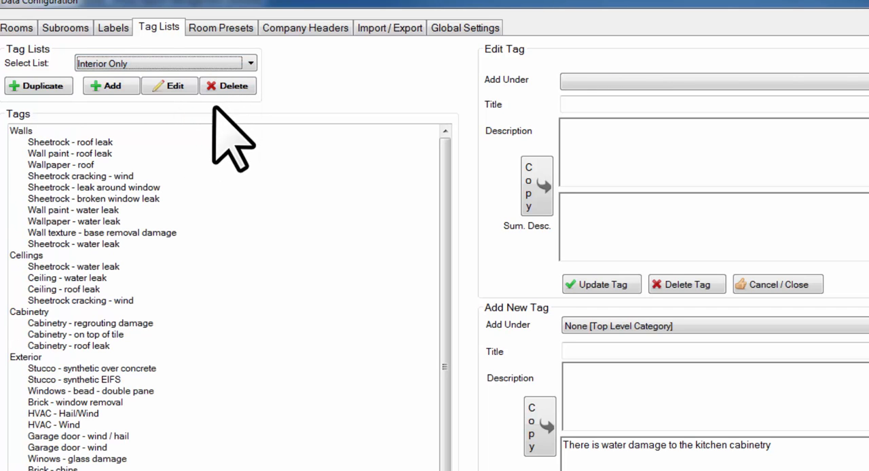
pyautogui.moveTo(445, 168); pyautogui.dragTo(436, 314)
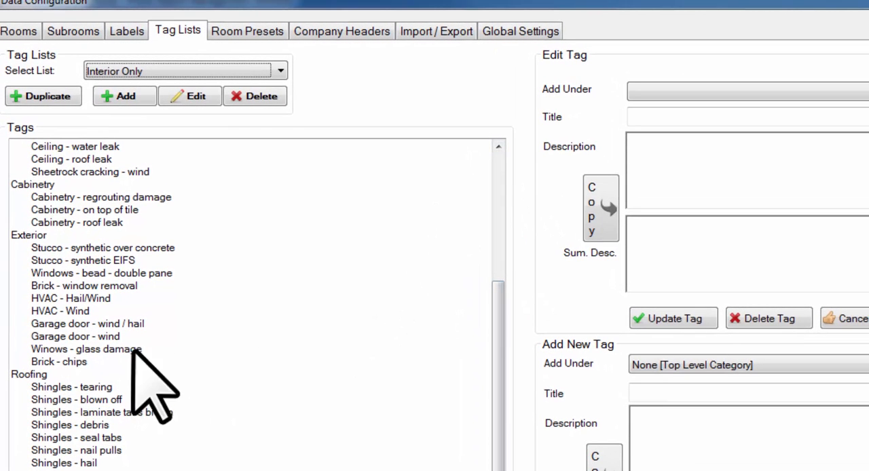
pyautogui.click(29, 374)
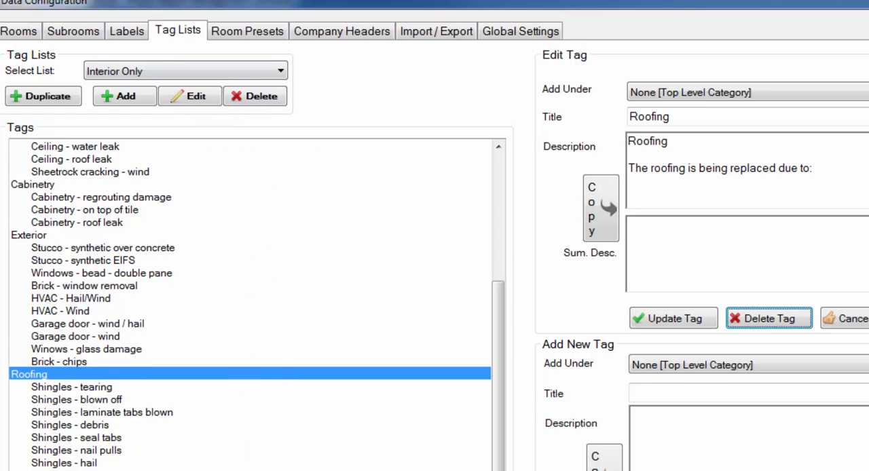
pyautogui.click(65, 374)
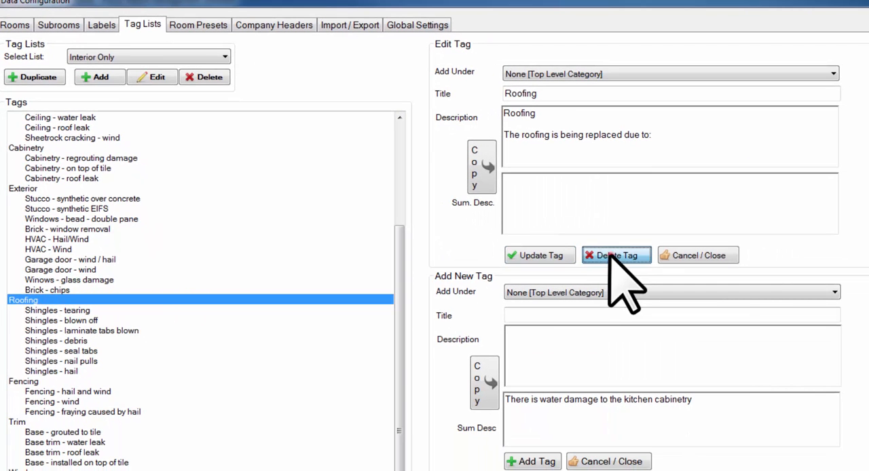
pyautogui.click(608, 255)
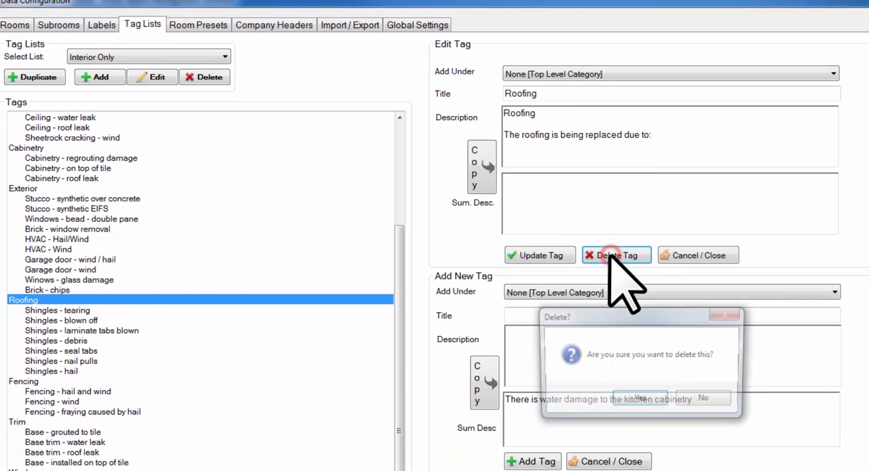
pyautogui.click(636, 400)
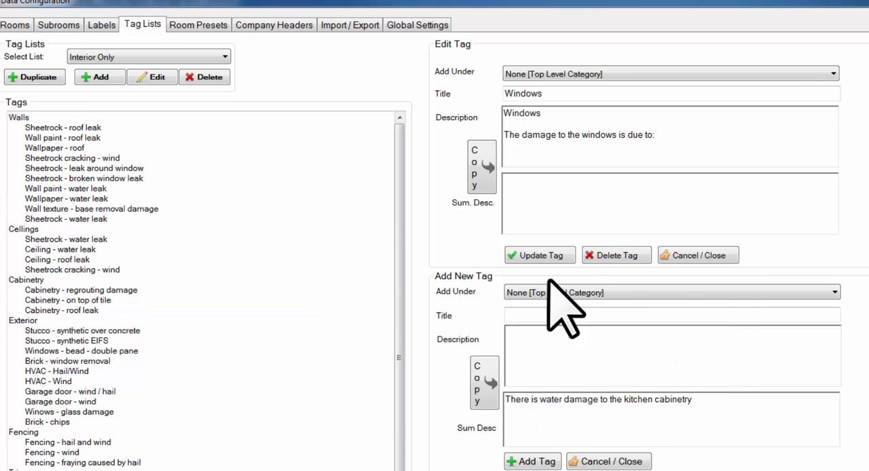
# - Delete the Windows and Fencing categories from the Interior Only tag list
pyautogui.click(613, 256)
pyautogui.click(638, 398)
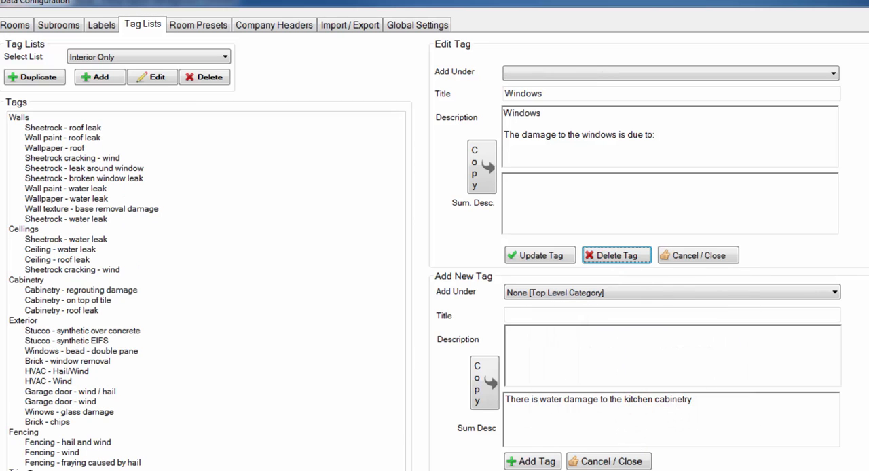
pyautogui.click(27, 431)
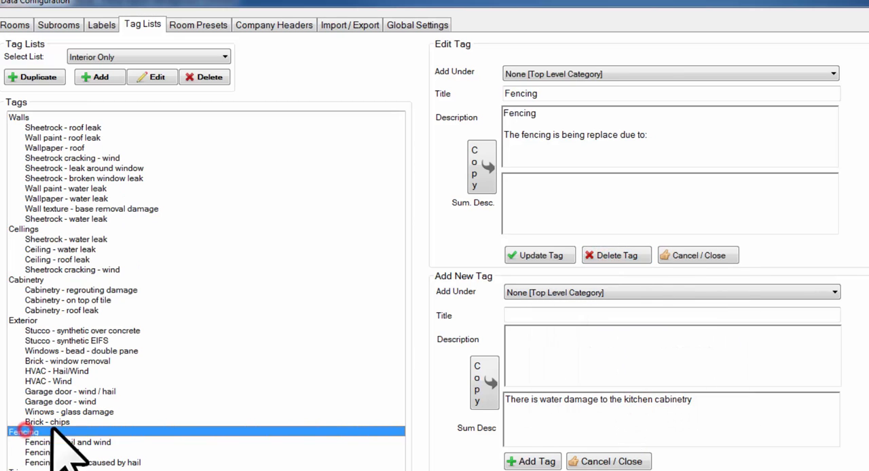
pyautogui.click(620, 255)
pyautogui.click(639, 398)
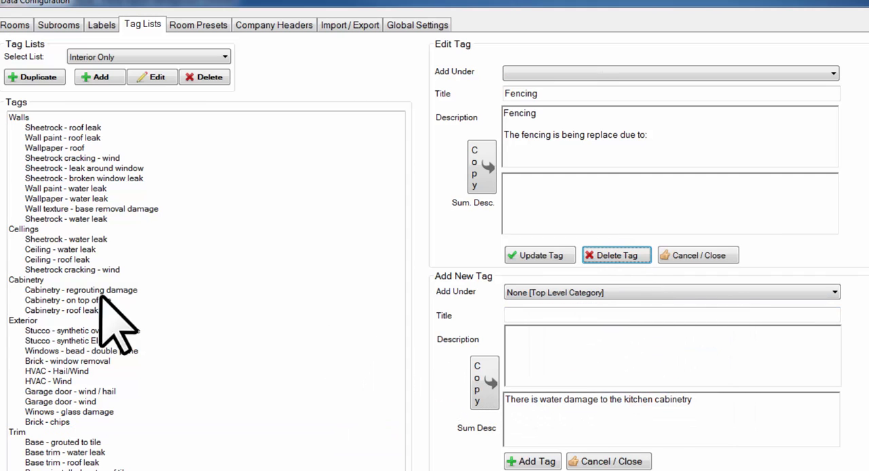
# - Delete the Exterior category from the Interior Only tag list
pyautogui.click(22, 321)
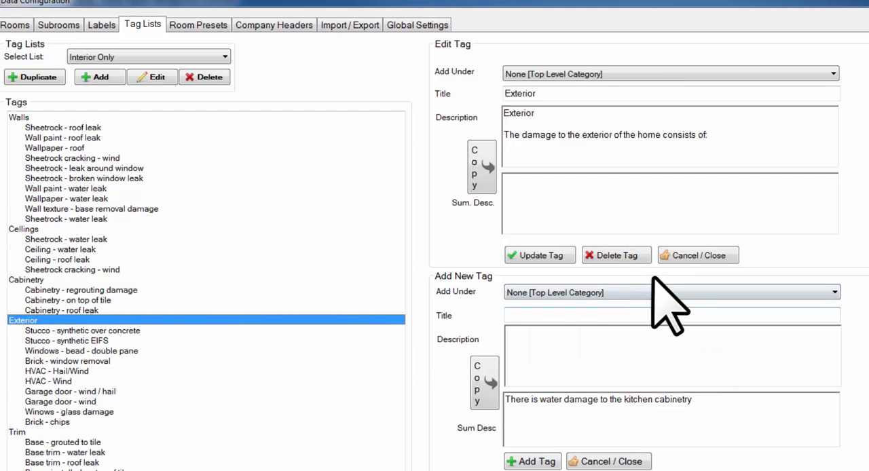
pyautogui.click(619, 258)
pyautogui.click(639, 399)
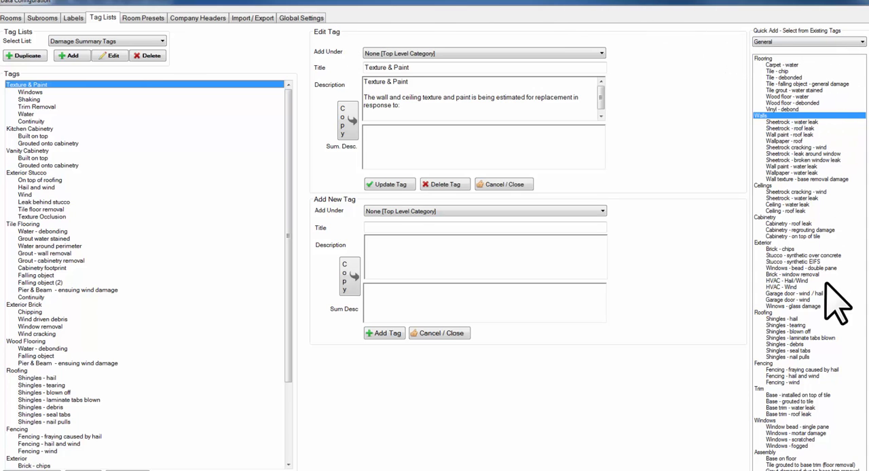
# - Add a new tag list named "Exterior 1" and choose General as the source list for quick adding tags
pyautogui.click(70, 56)
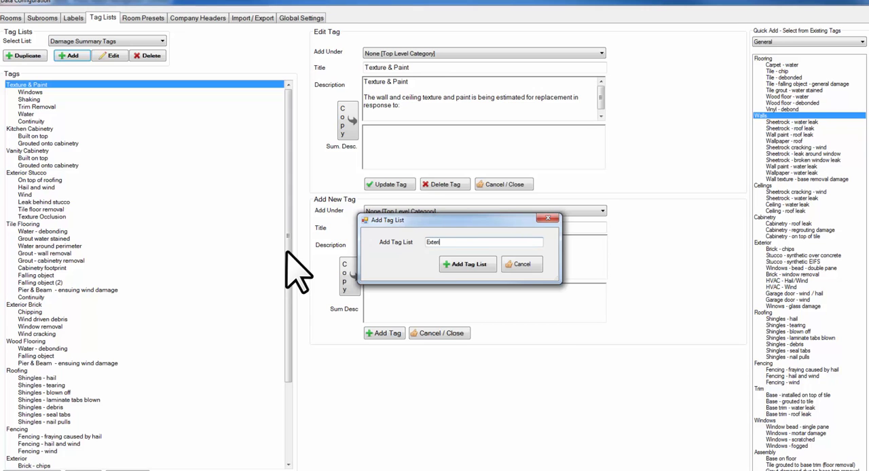
pyautogui.click(467, 264)
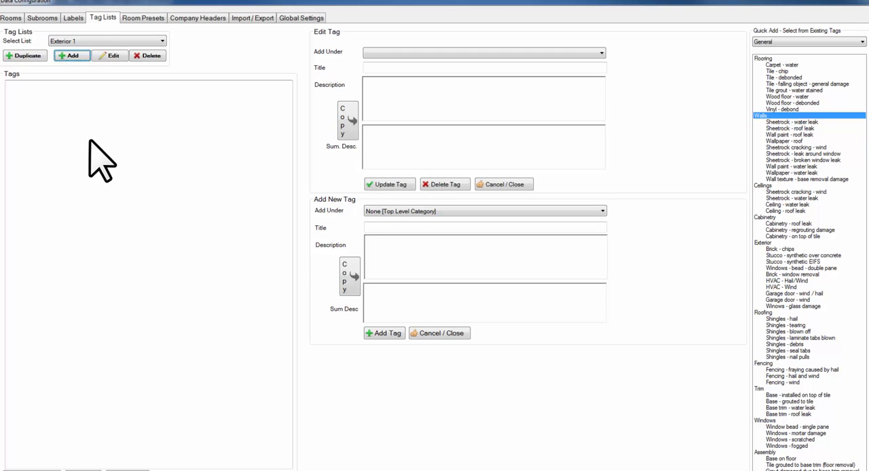
pyautogui.click(782, 42)
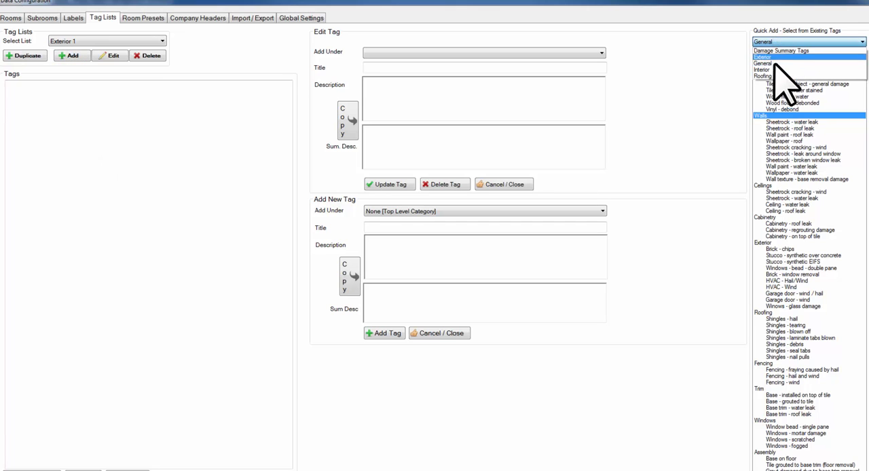
pyautogui.click(772, 70)
pyautogui.click(784, 43)
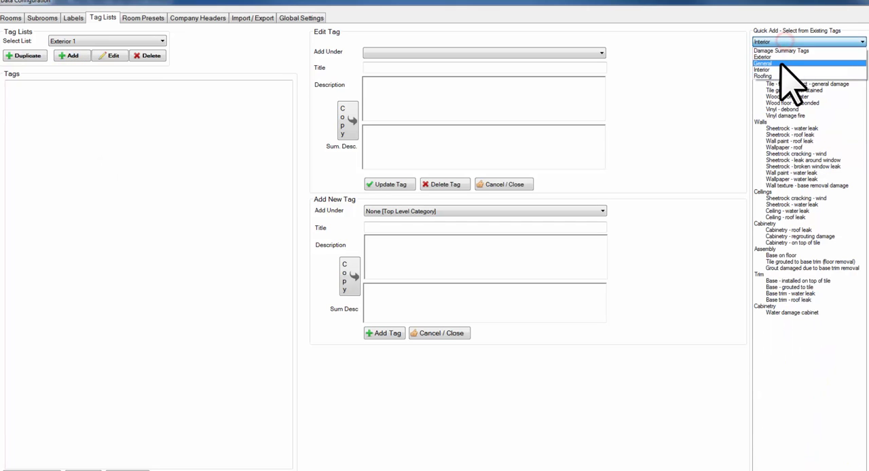
pyautogui.click(782, 63)
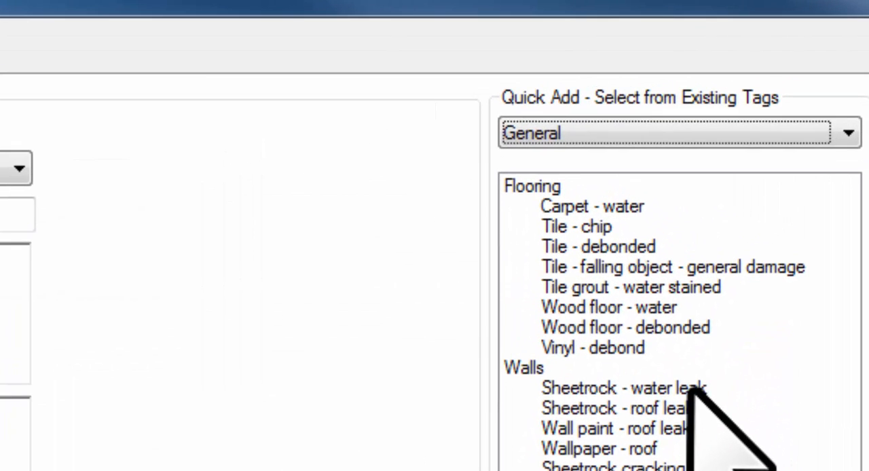
# - Quick-add the single tag "Sheetrock - water leak" to the Exterior 1 list, and delete it again
pyautogui.click(800, 139)
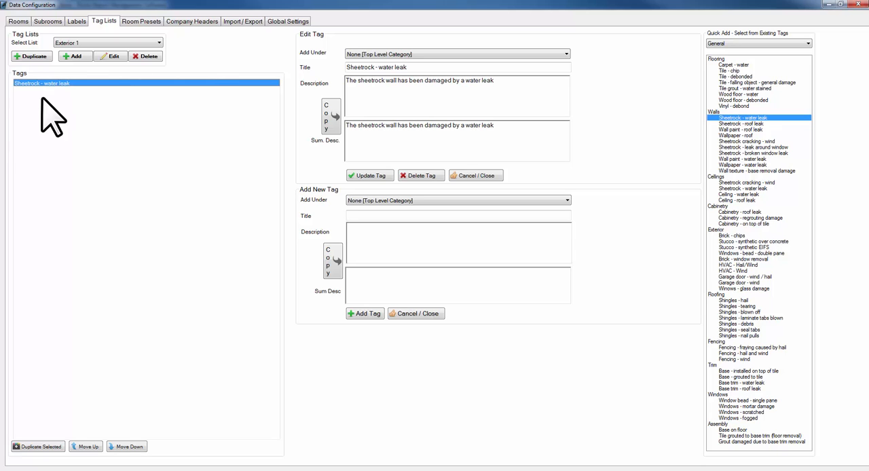
pyautogui.click(431, 176)
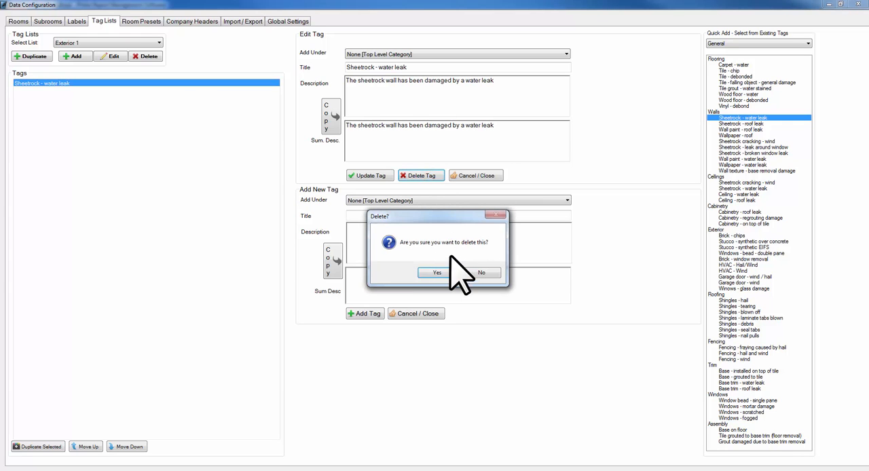
pyautogui.click(446, 273)
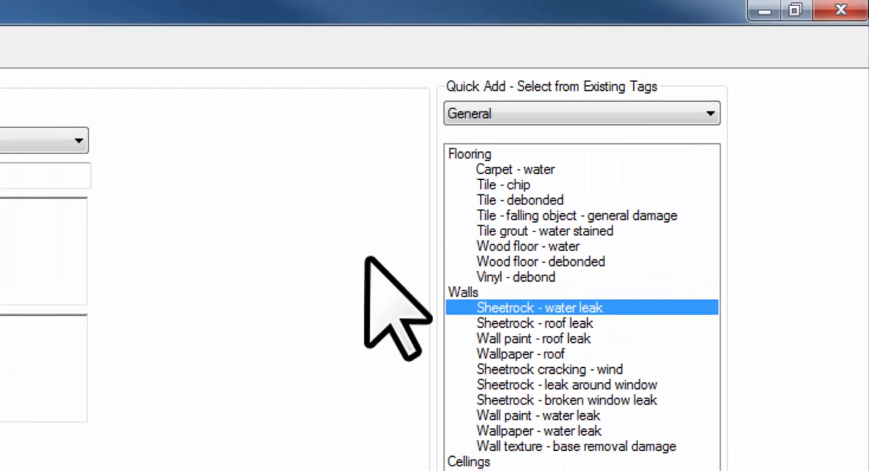
# - Quick-add the Walls category to the Exterior 1 list and delete its tags "Sheetrock - roof leak" and "Sheetrock - leak around window"
pyautogui.doubleClick(463, 301)
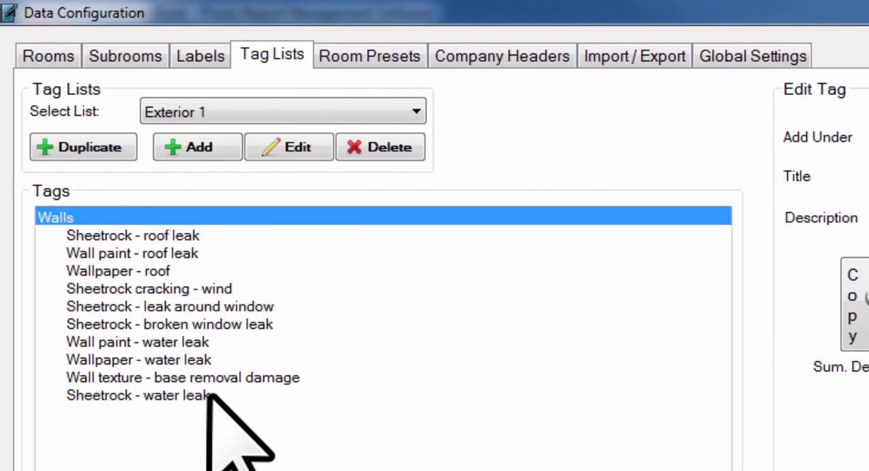
pyautogui.click(152, 236)
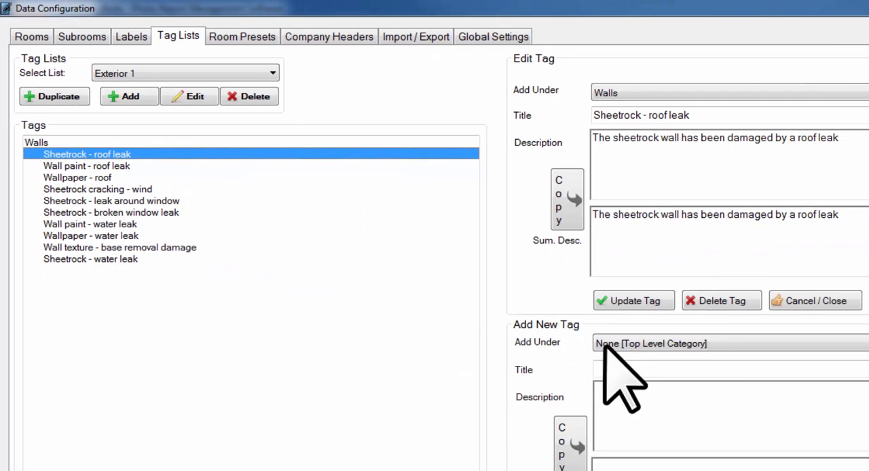
pyautogui.click(713, 301)
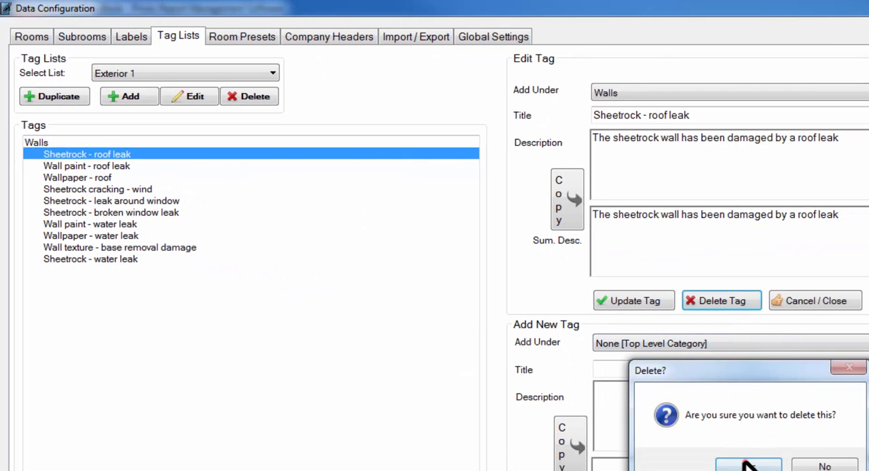
pyautogui.click(746, 465)
pyautogui.click(102, 191)
pyautogui.click(698, 301)
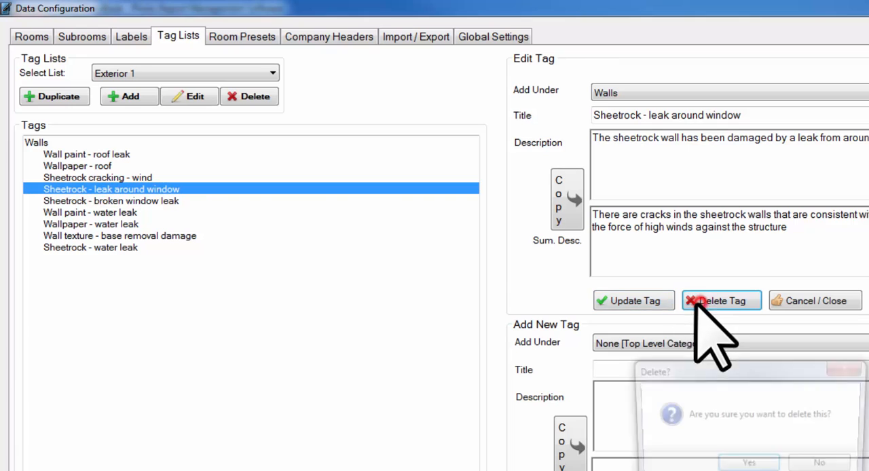
pyautogui.click(747, 463)
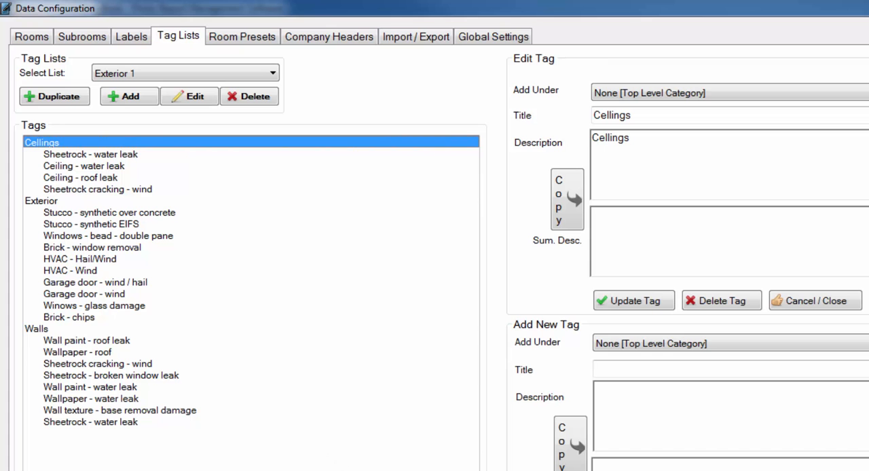
# - Move the Walls category up to the first place in the Exterior 1 list
pyautogui.click(34, 329)
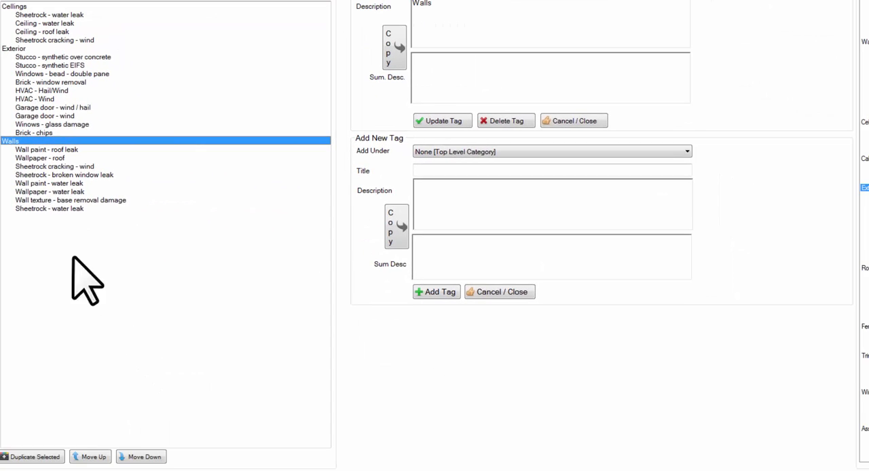
pyautogui.click(90, 455)
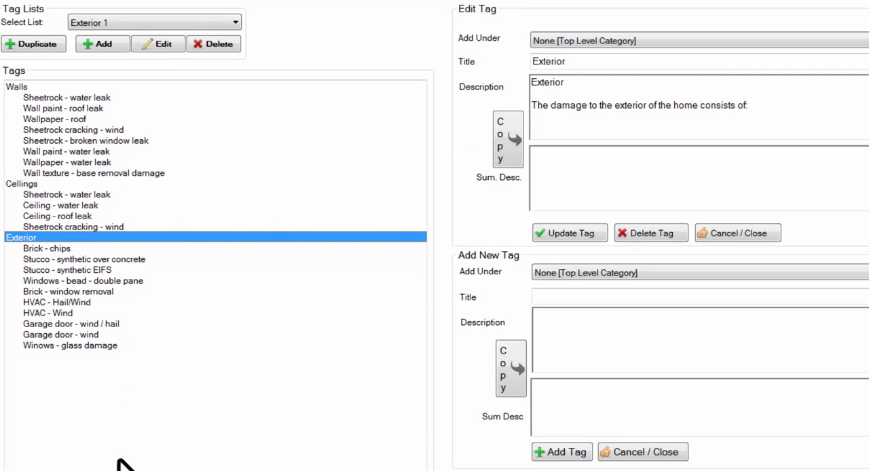
# - Add a new empty tag list named "Exterior 2"
pyautogui.click(103, 43)
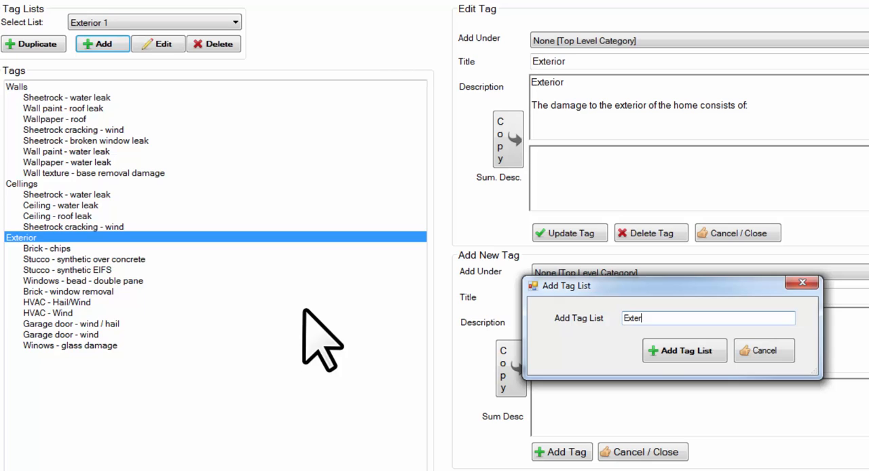
pyautogui.click(691, 351)
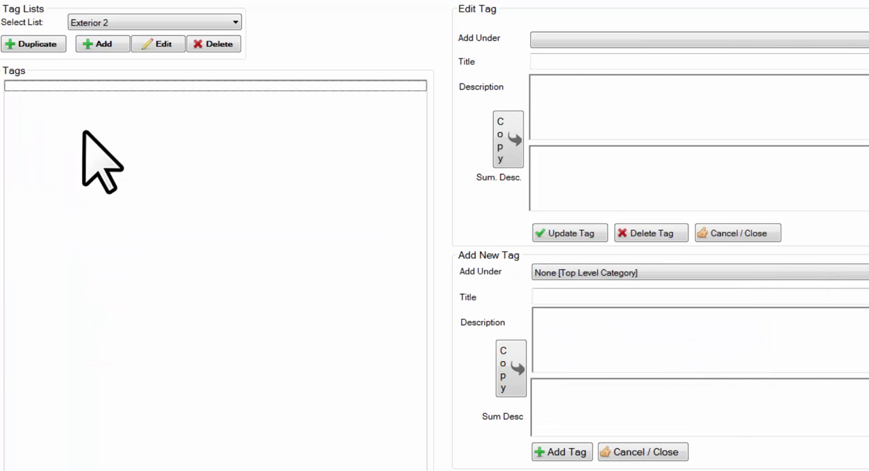
pyautogui.click(156, 214)
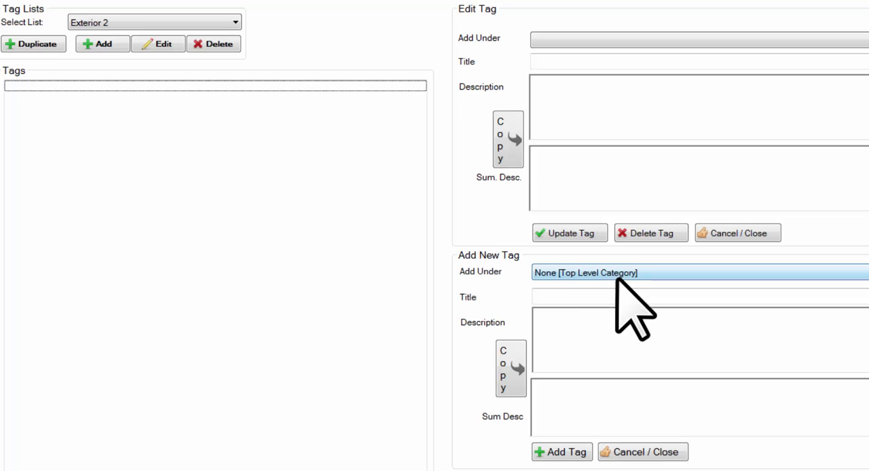
# - Add a top-level category titled "Roofing" with the description "Roofing" to the Exterior 2 list
pyautogui.click(605, 297)
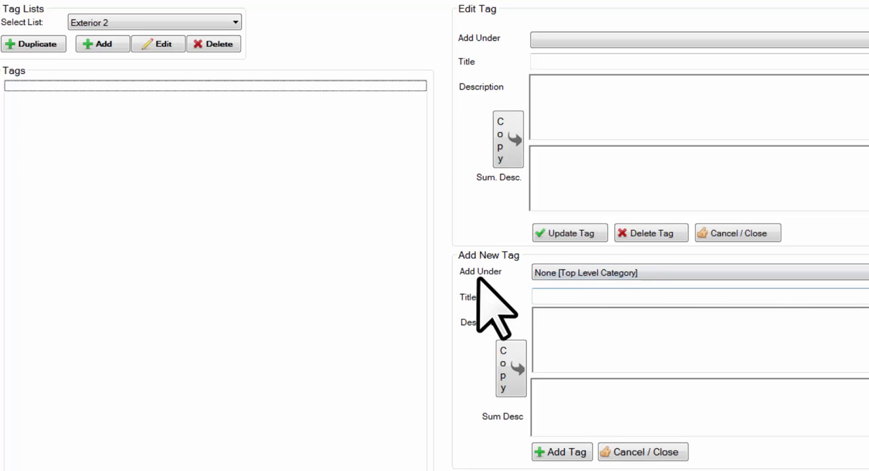
pyautogui.click(574, 298)
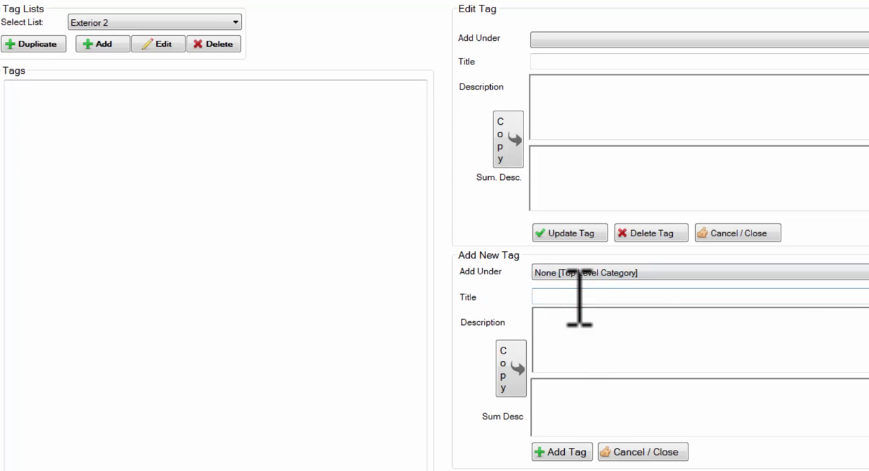
pyautogui.write('Roofing')
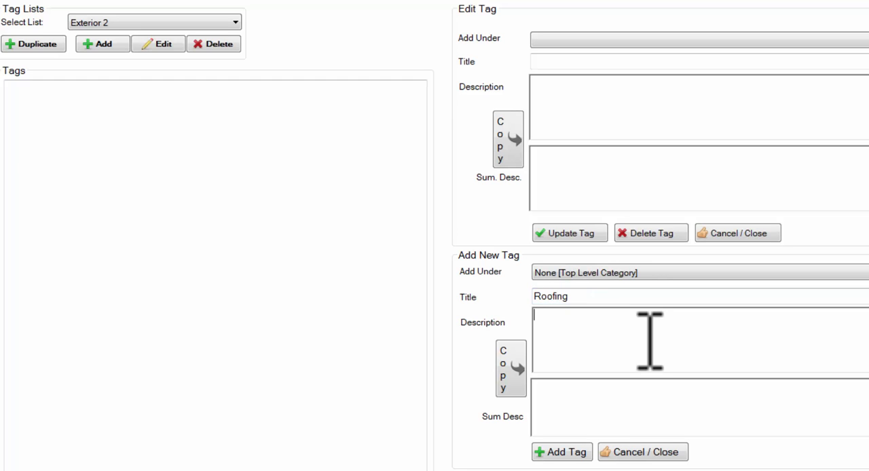
pyautogui.write('fing')
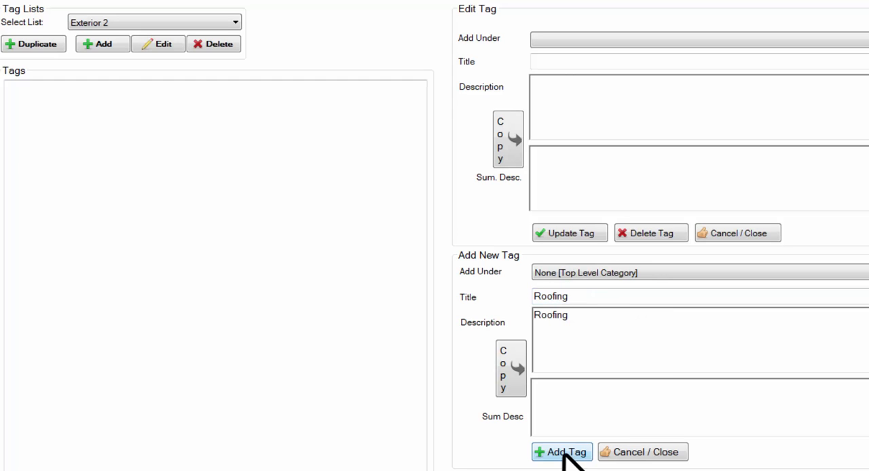
pyautogui.click(564, 454)
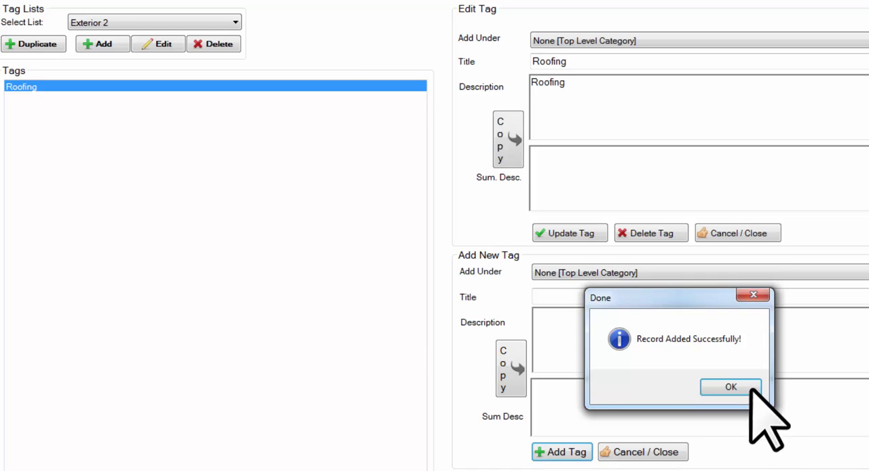
pyautogui.click(747, 385)
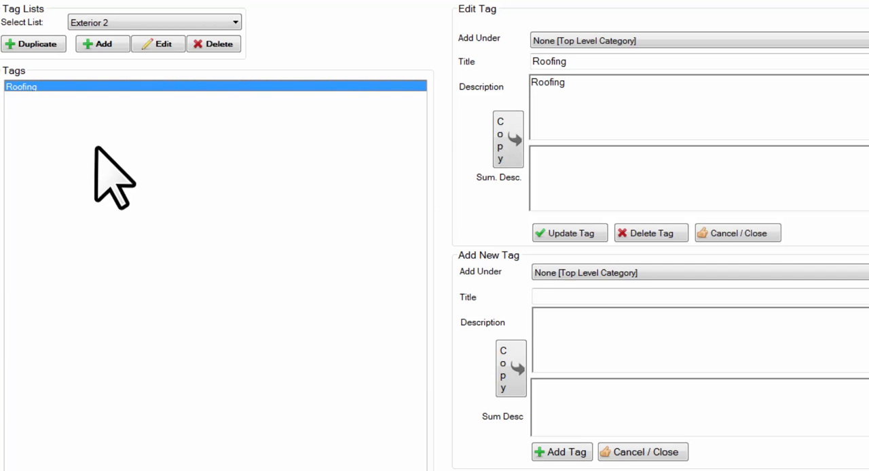
# - Fill in a new tag under Roofing with the title "Hail Shingle" and the description "This is a photo of hail damage to roof shingles"
pyautogui.click(559, 272)
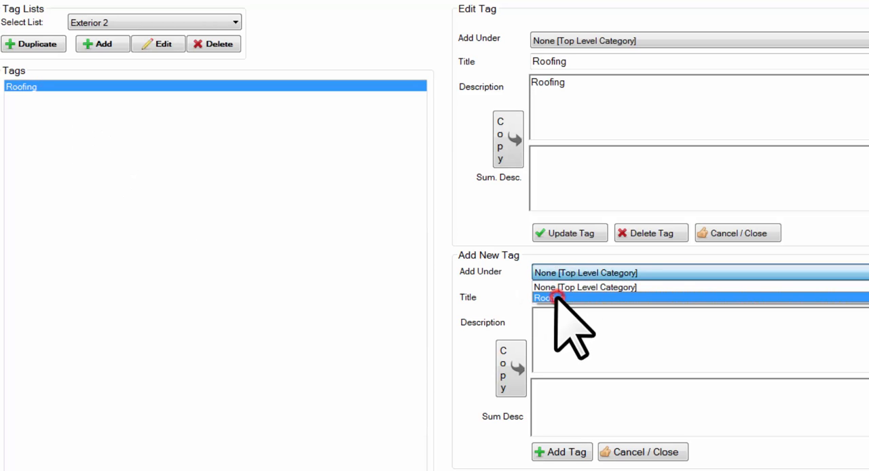
pyautogui.click(556, 298)
pyautogui.click(567, 296)
pyautogui.write('Hail Shingle')
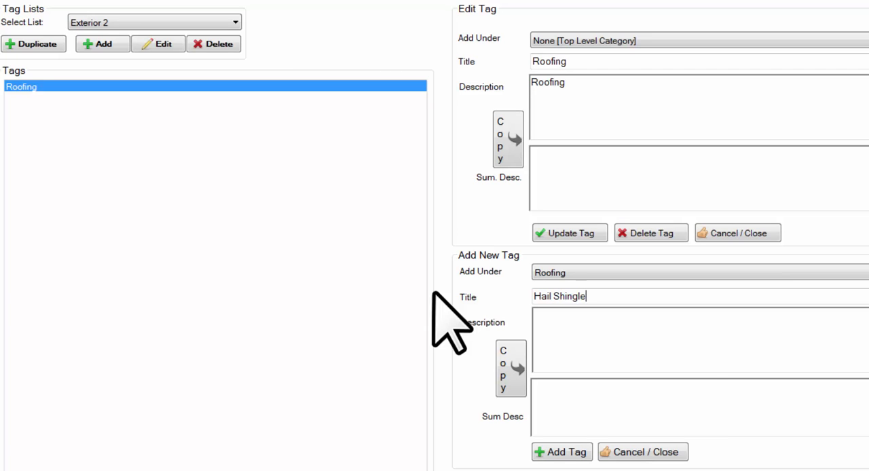
pyautogui.click(577, 327)
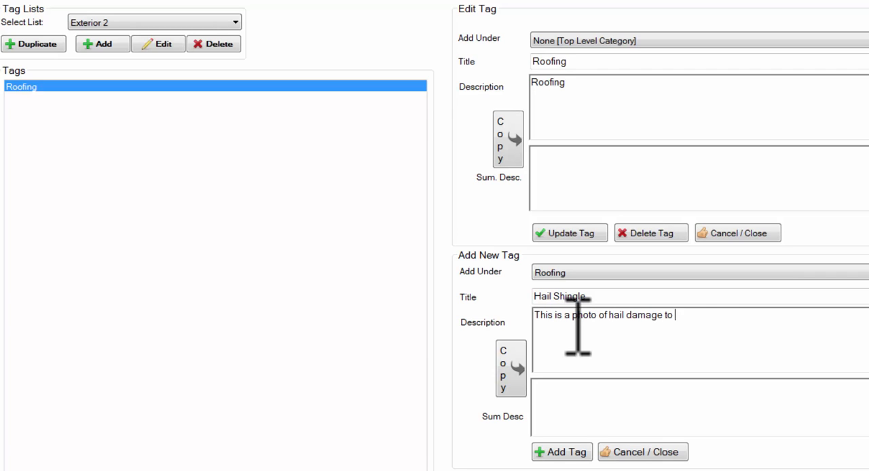
pyautogui.write('This is a photo of hail damage to roof shingles')
pyautogui.press('Tab')
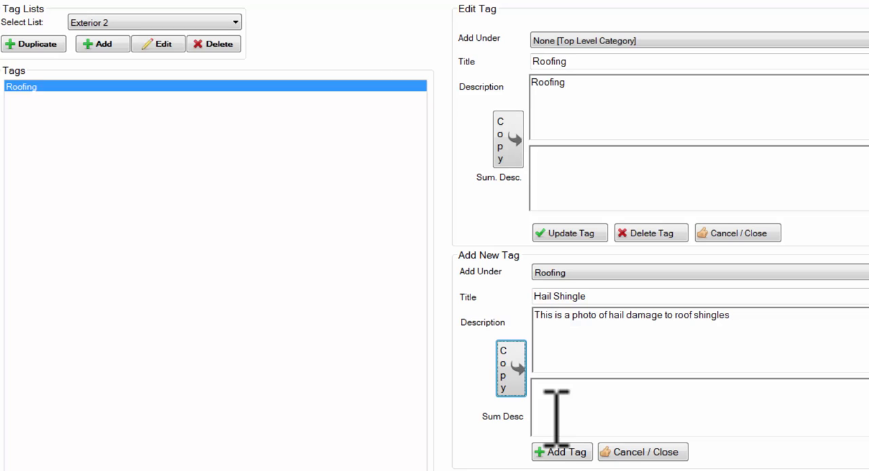
# - Copy the description to the summary description, reword it as "There is hail damage to roof shingles", and add the tag
pyautogui.click(516, 363)
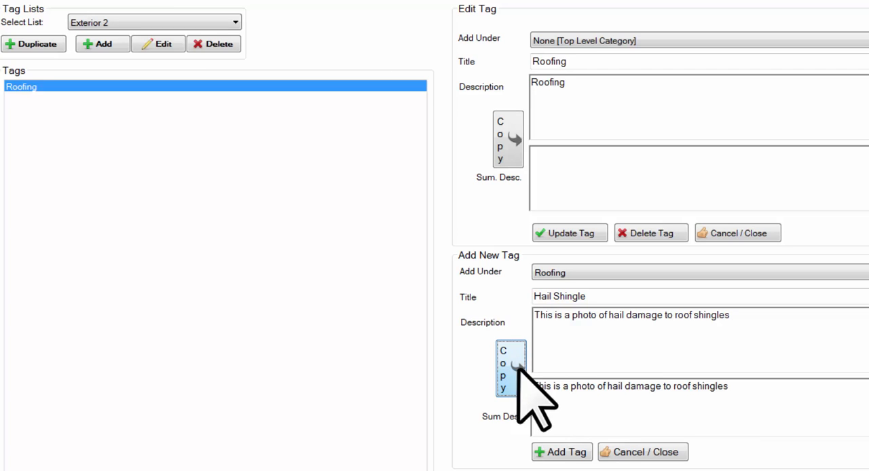
pyautogui.moveTo(608, 387); pyautogui.dragTo(526, 387)
pyautogui.write('There is')
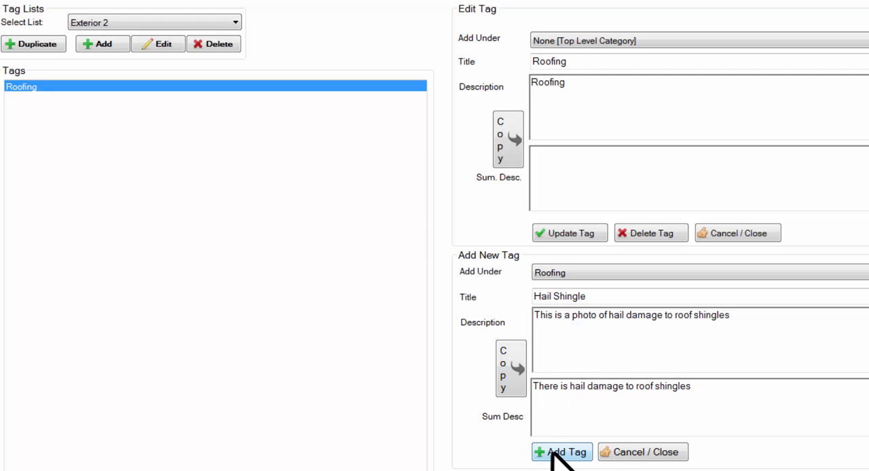
pyautogui.click(550, 457)
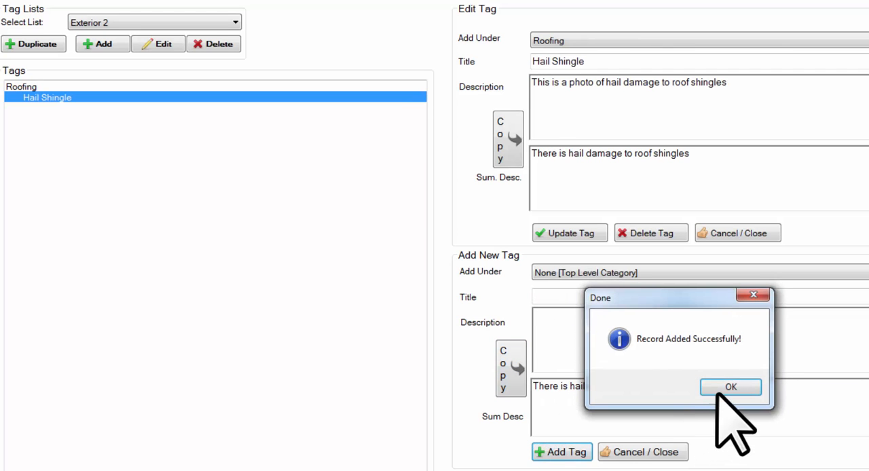
pyautogui.click(720, 391)
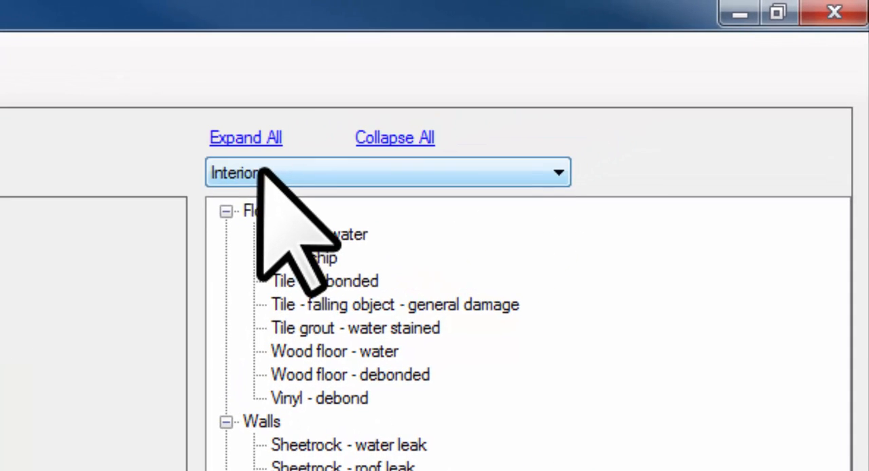
# - Check the tag lists offered in the open project and restart StoryBook
pyautogui.click(446, 118)
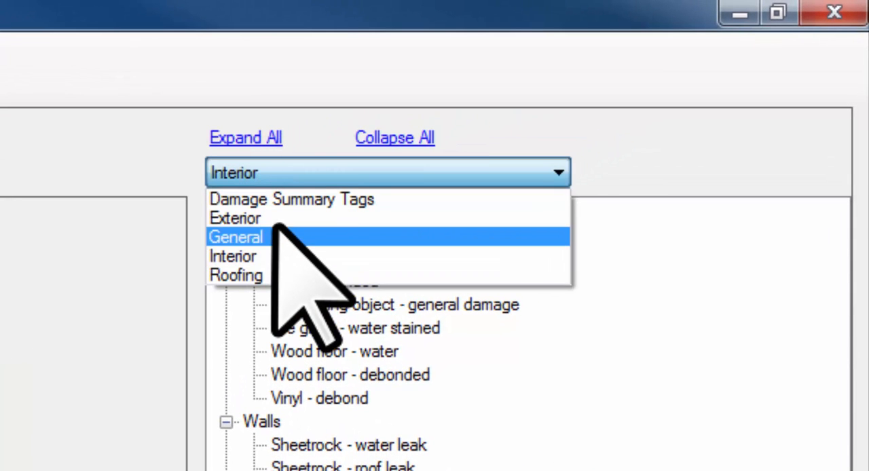
pyautogui.click(320, 68)
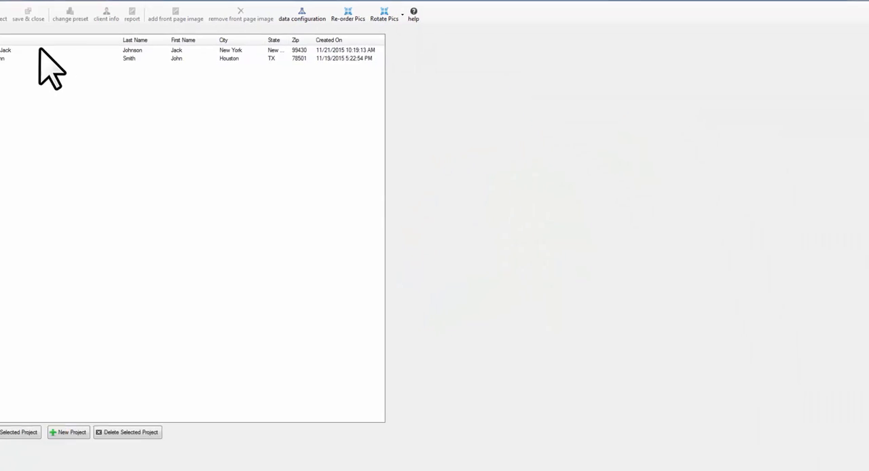
pyautogui.click(64, 56)
pyautogui.doubleClick(64, 54)
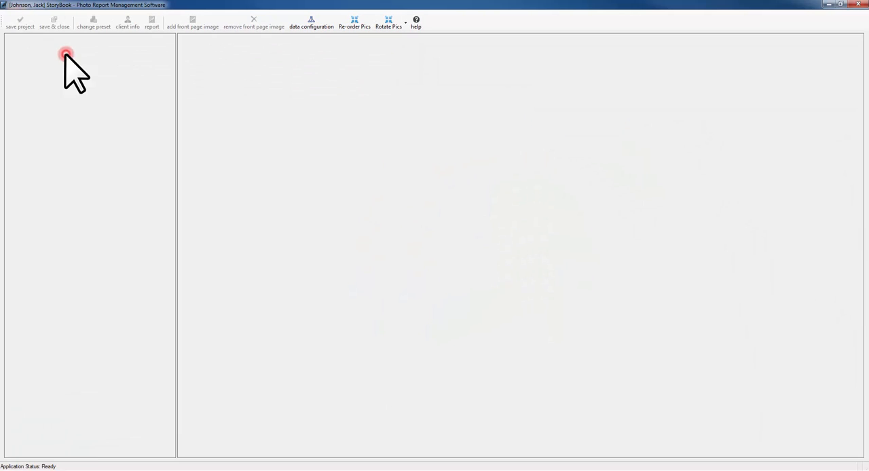
# - Show the pictures of the Entry's General View and choose Exterior 2 as the tag list
pyautogui.click(20, 60)
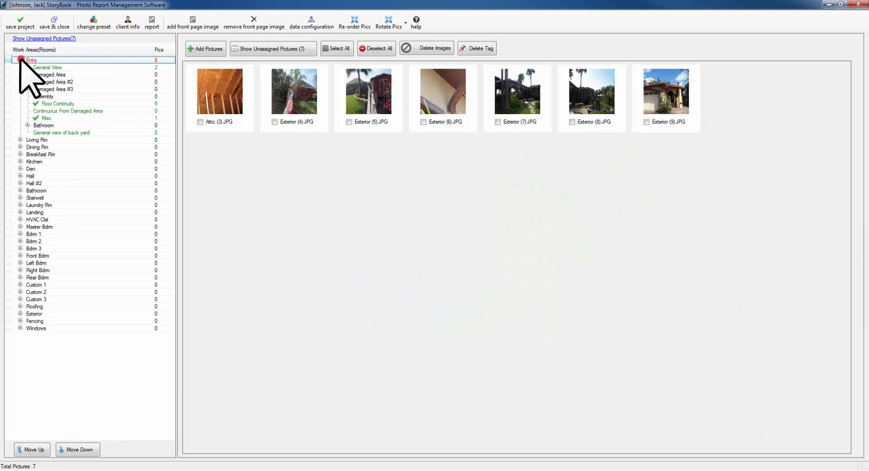
pyautogui.click(82, 66)
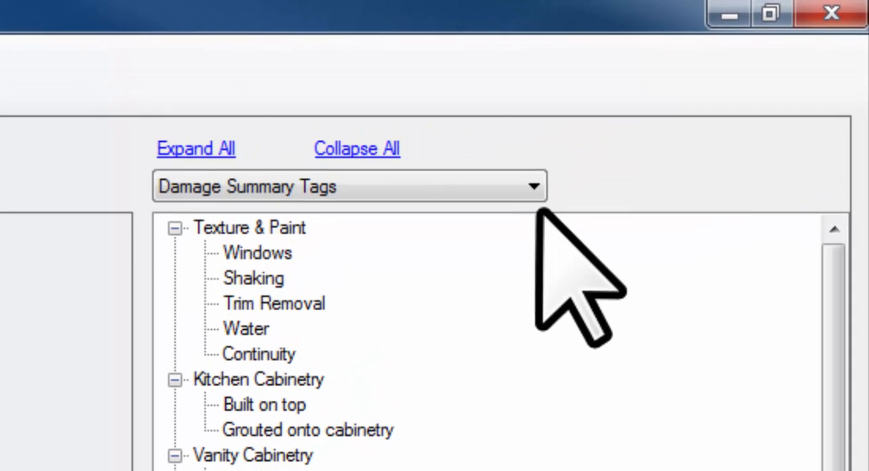
pyautogui.click(759, 58)
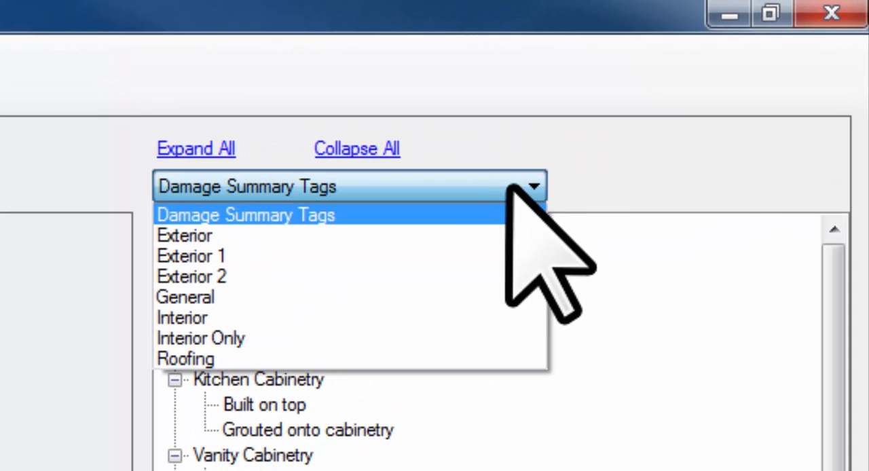
pyautogui.click(257, 276)
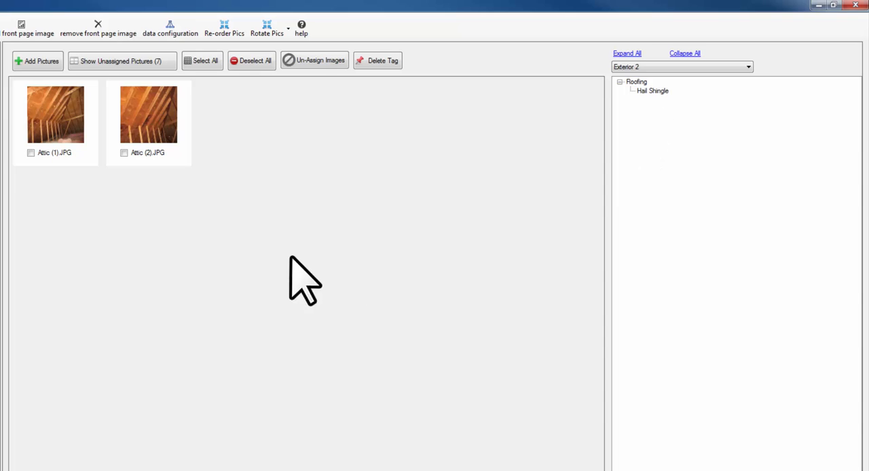
# - Assign the Hail Shingle tag to the picture Attic (2).JPG and view the picture's tag details
pyautogui.moveTo(285, 250); pyautogui.dragTo(117, 121)
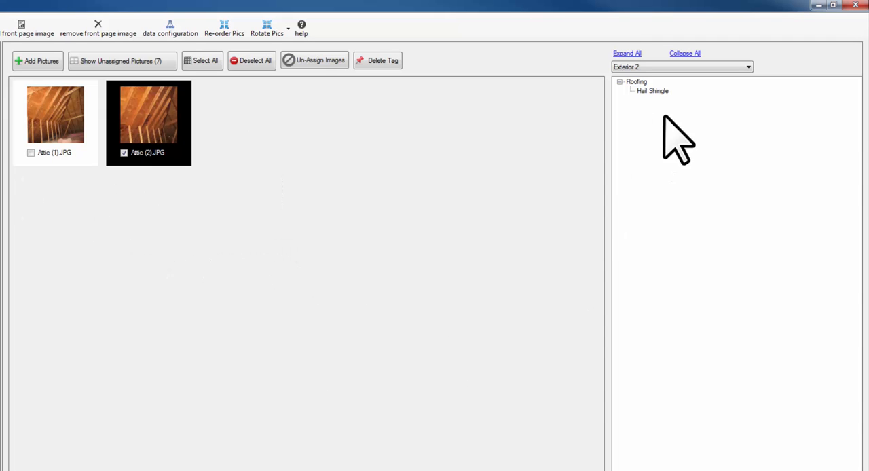
pyautogui.click(653, 91)
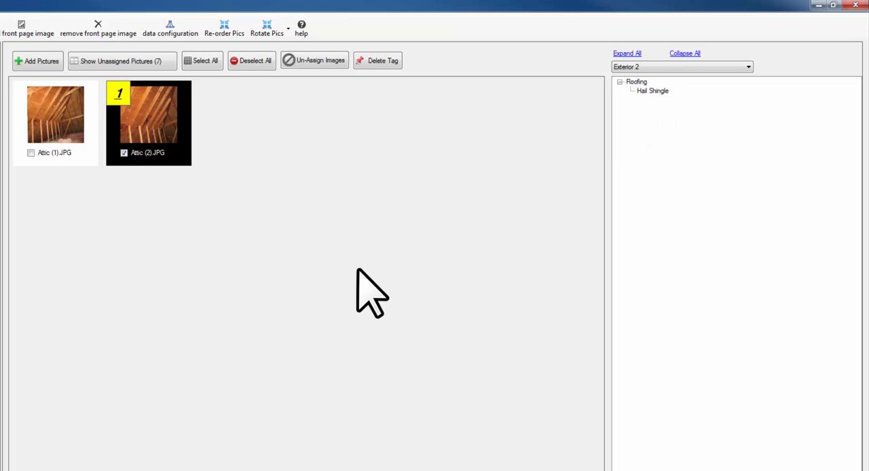
pyautogui.click(119, 93)
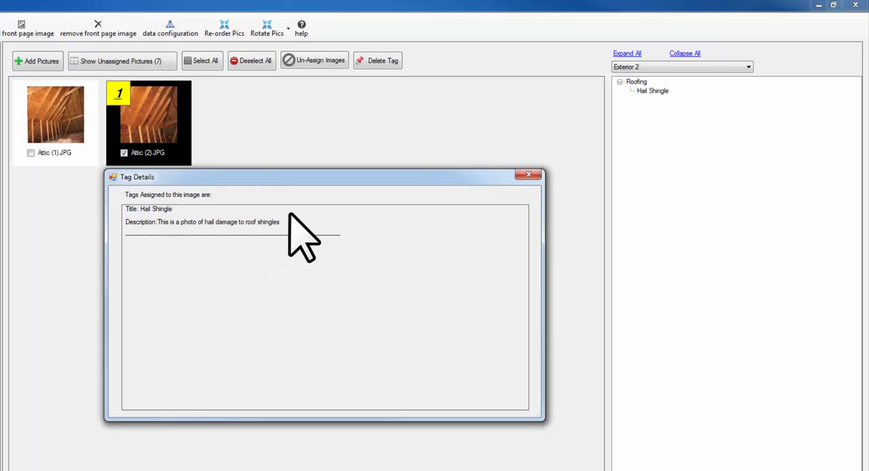
pyautogui.click(528, 175)
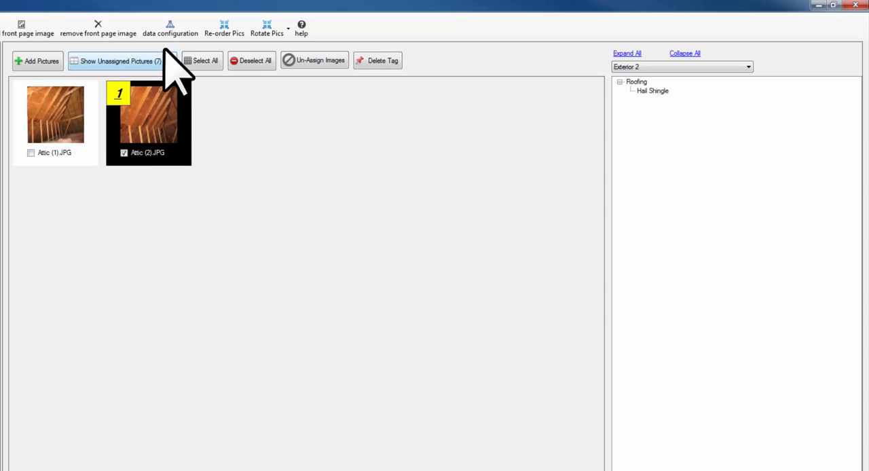
# - Generate the PDF company report and highlight the summary sentence under Entry - General View in its Damage Summary
pyautogui.click(0, 27)
pyautogui.click(299, 374)
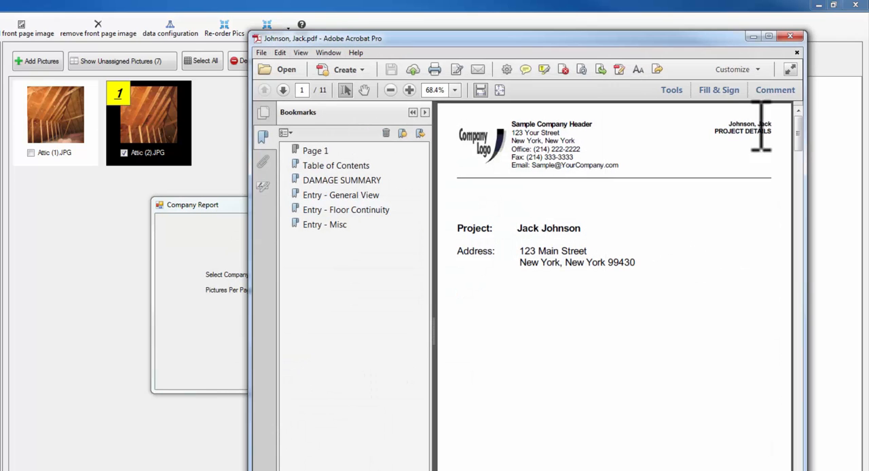
pyautogui.moveTo(681, 36); pyautogui.dragTo(461, 28)
pyautogui.moveTo(582, 140); pyautogui.dragTo(563, 218)
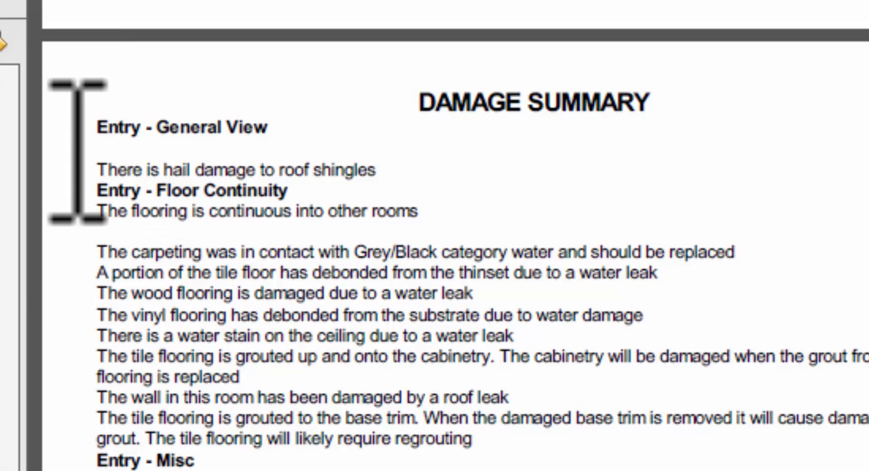
pyautogui.moveTo(94, 171); pyautogui.dragTo(336, 172)
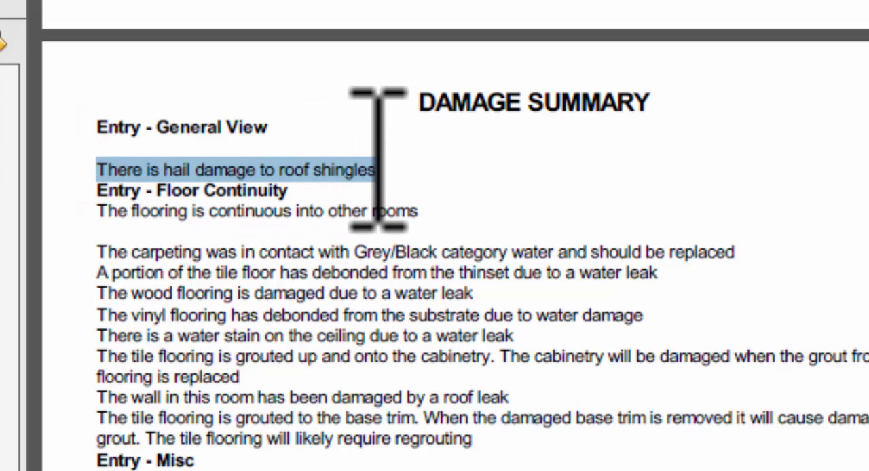